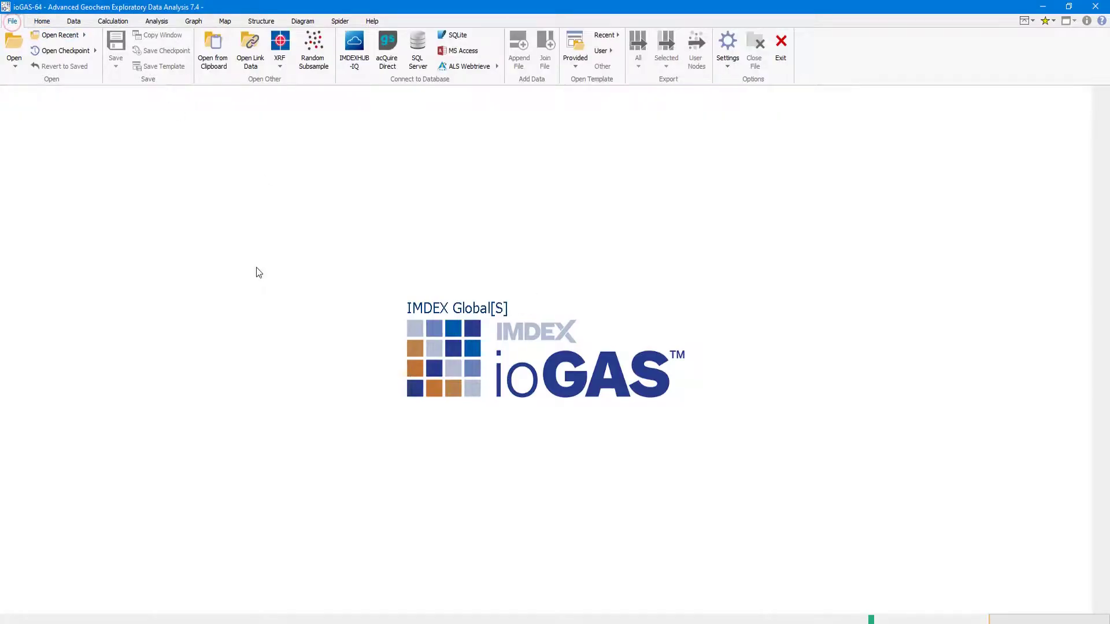
# - Import the NURE_Nevada_Alteration table from NURE_Nevada_Alteration.db and accept its column properties
pyautogui.click(470, 36)
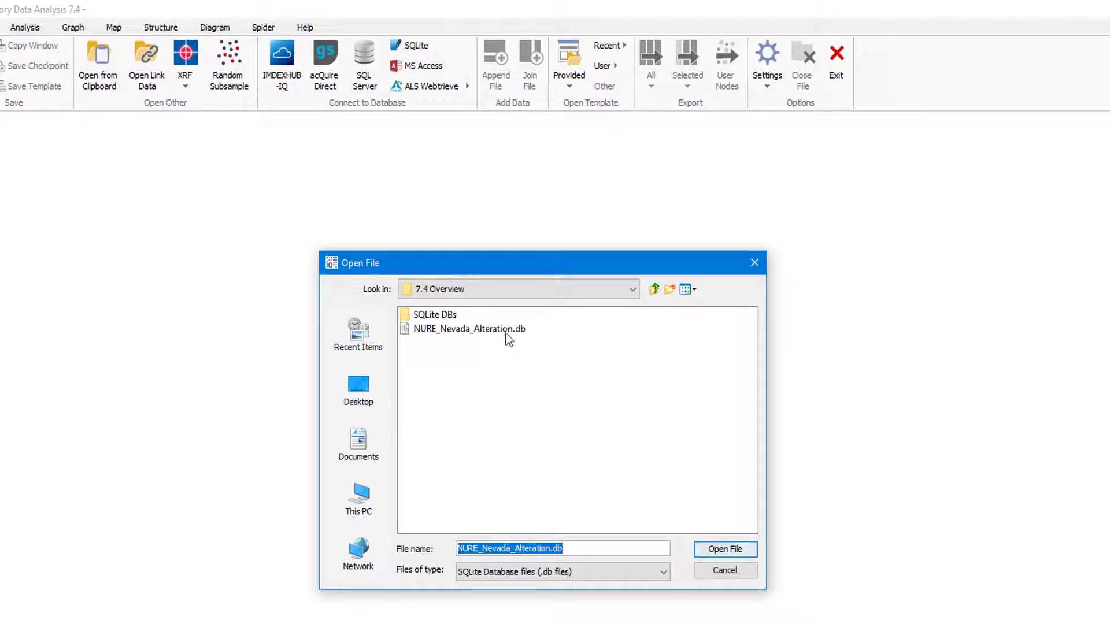
pyautogui.click(719, 553)
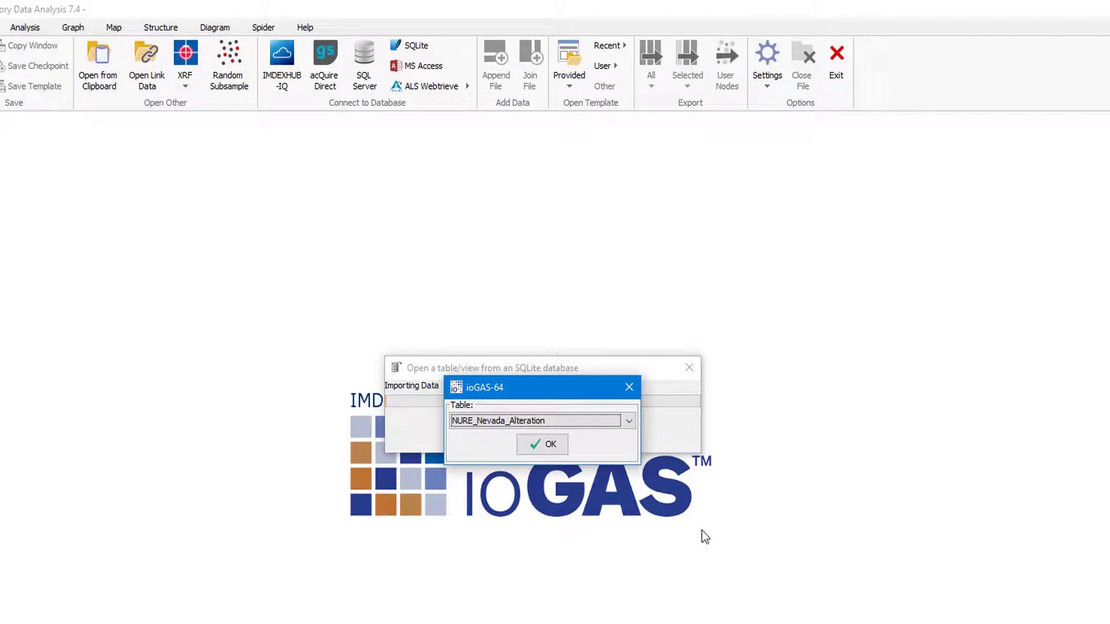
pyautogui.click(624, 421)
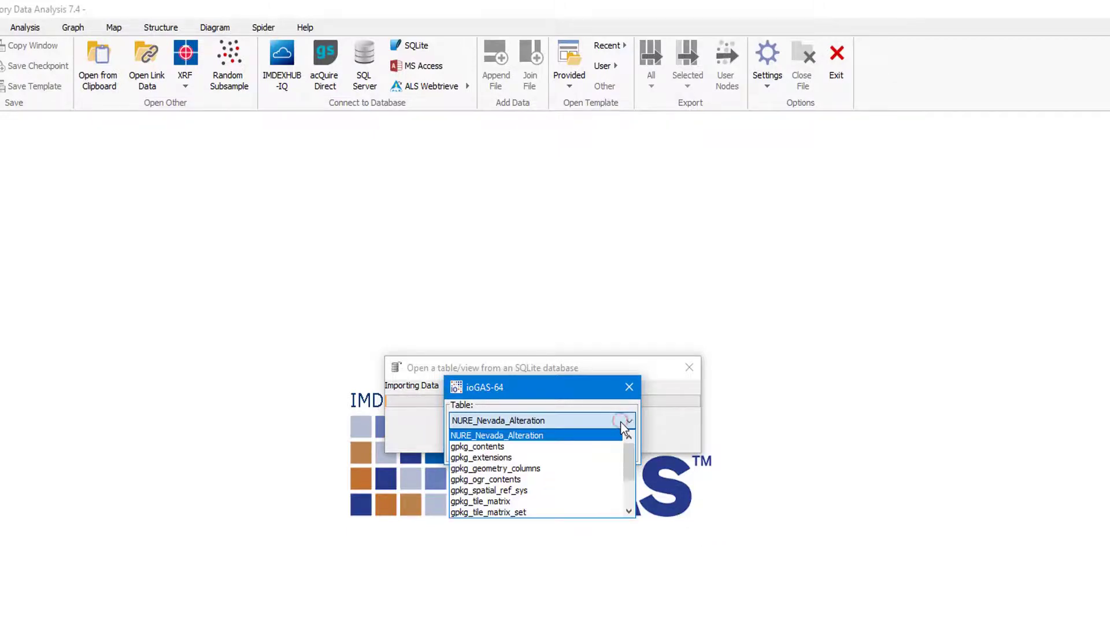
pyautogui.click(623, 429)
pyautogui.click(545, 443)
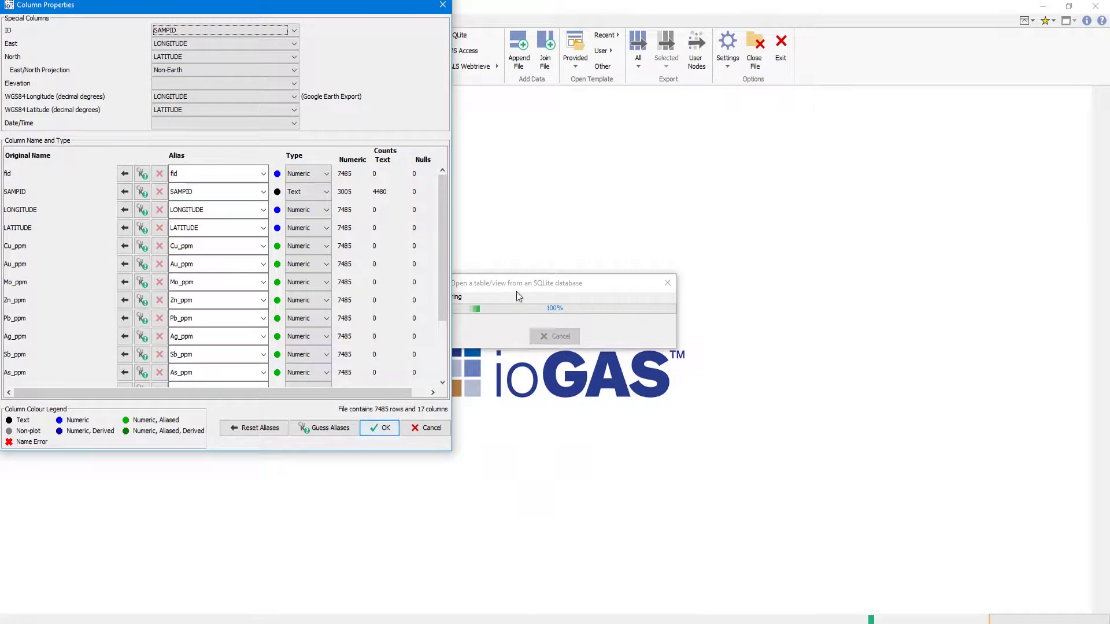
pyautogui.moveTo(442, 264); pyautogui.dragTo(438, 329)
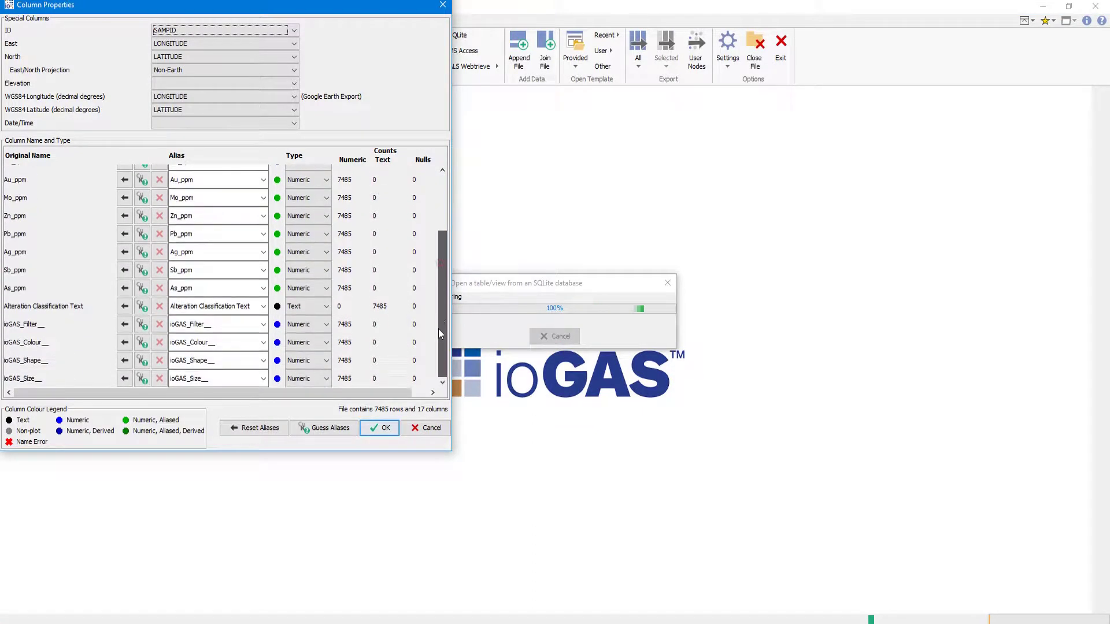
pyautogui.click(378, 429)
# - Finish the import without saving and open the Data (All) grid showing 7485 rows
pyautogui.click(531, 360)
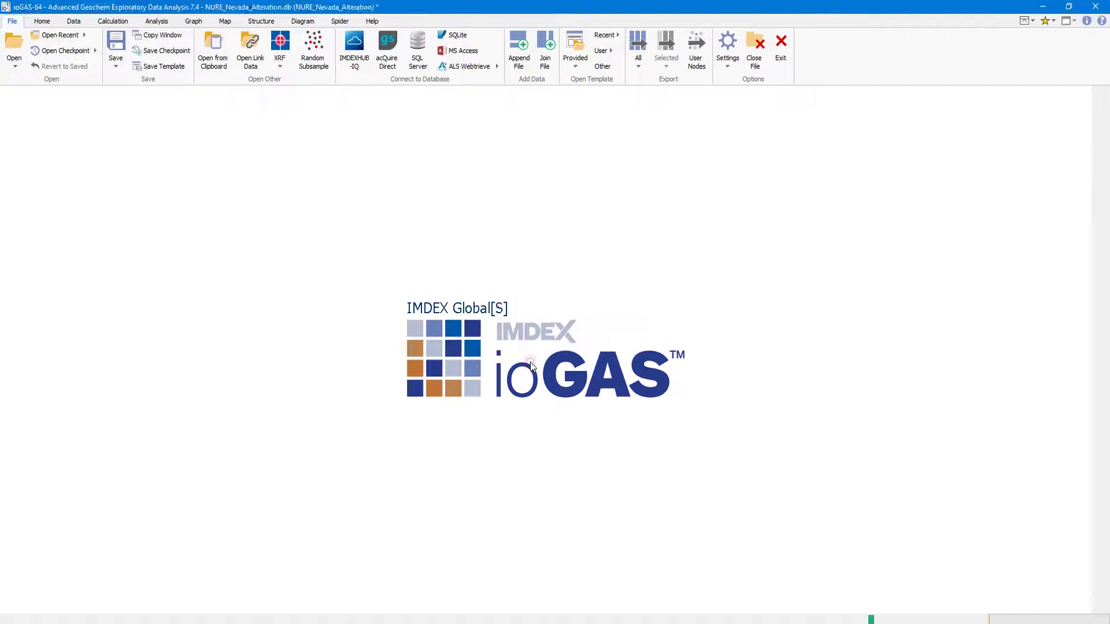
pyautogui.click(116, 67)
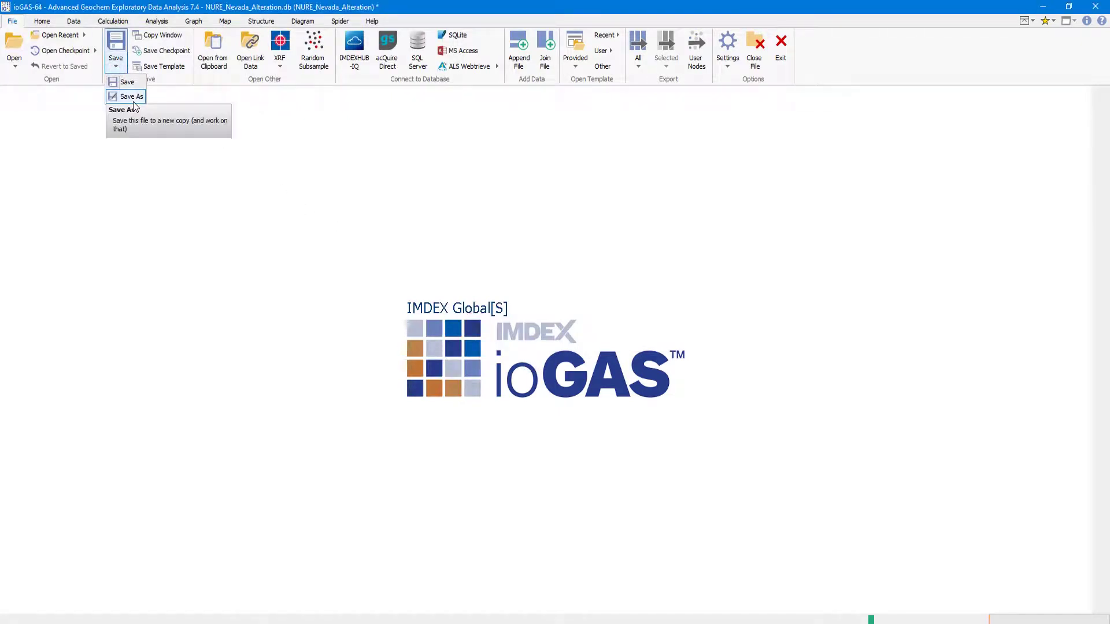
pyautogui.click(228, 106)
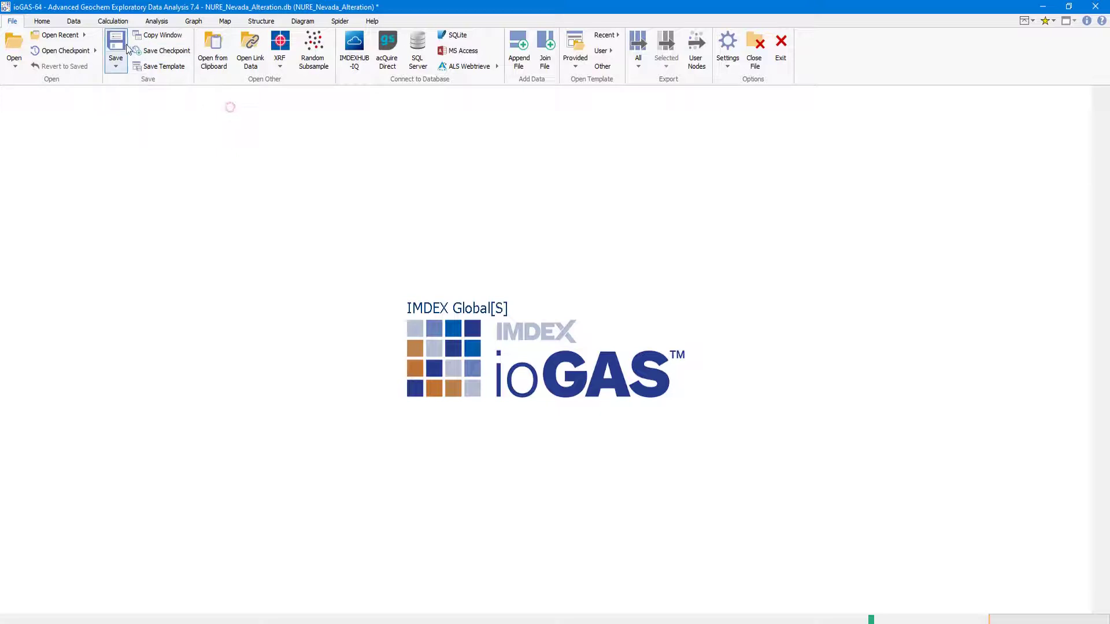
pyautogui.click(75, 20)
pyautogui.click(132, 44)
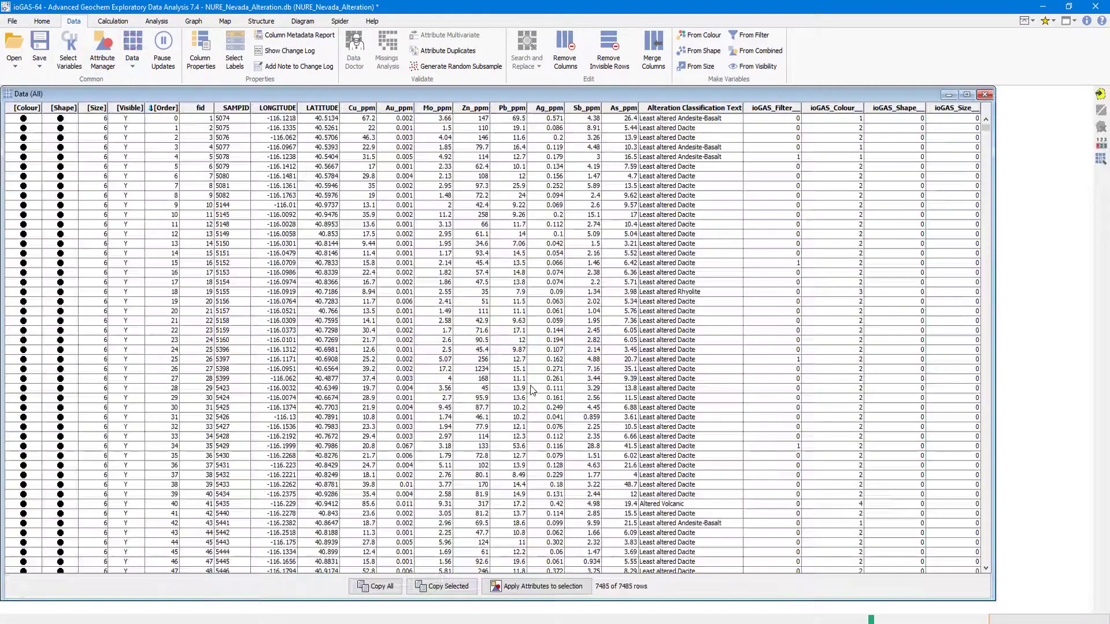
# - Enable grid editing and append 'High As and Zn' to row 26's alteration classification
pyautogui.click(1102, 162)
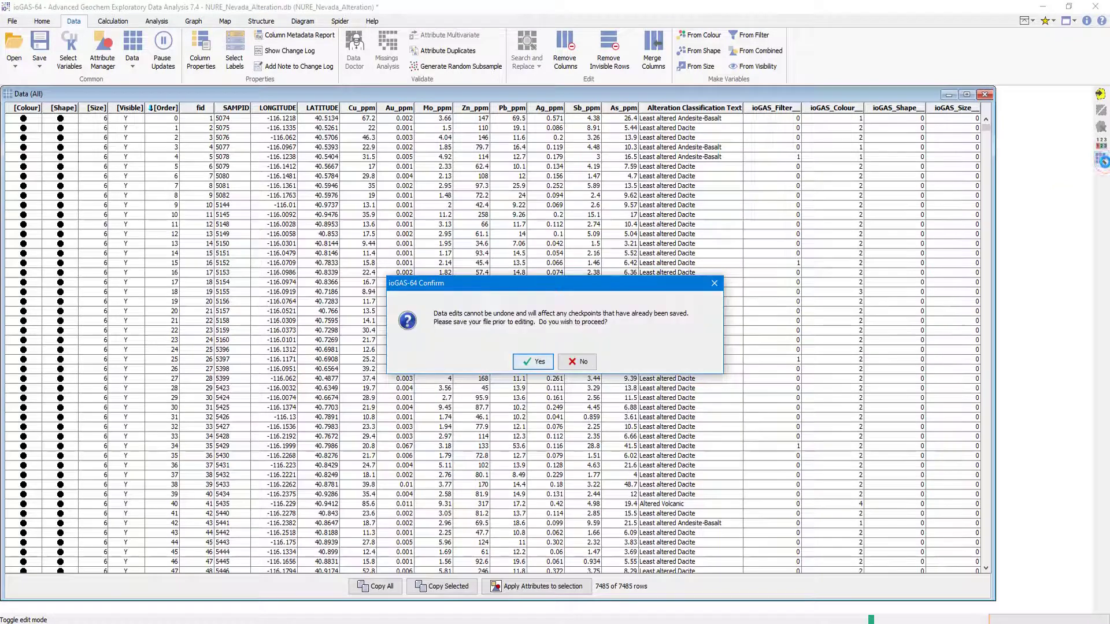
pyautogui.click(533, 361)
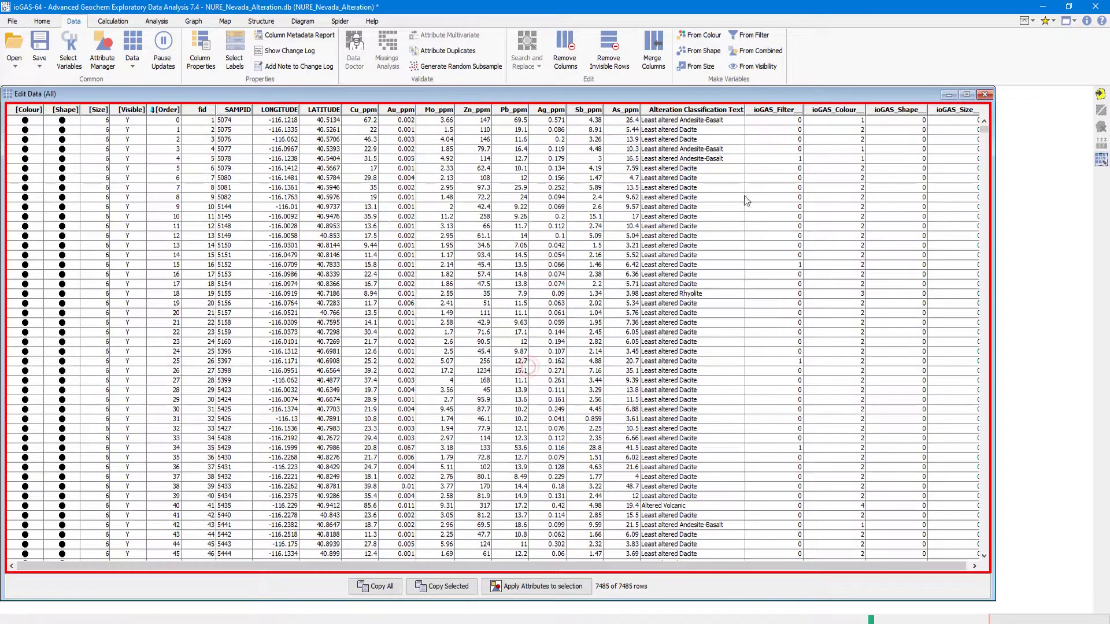
pyautogui.click(708, 374)
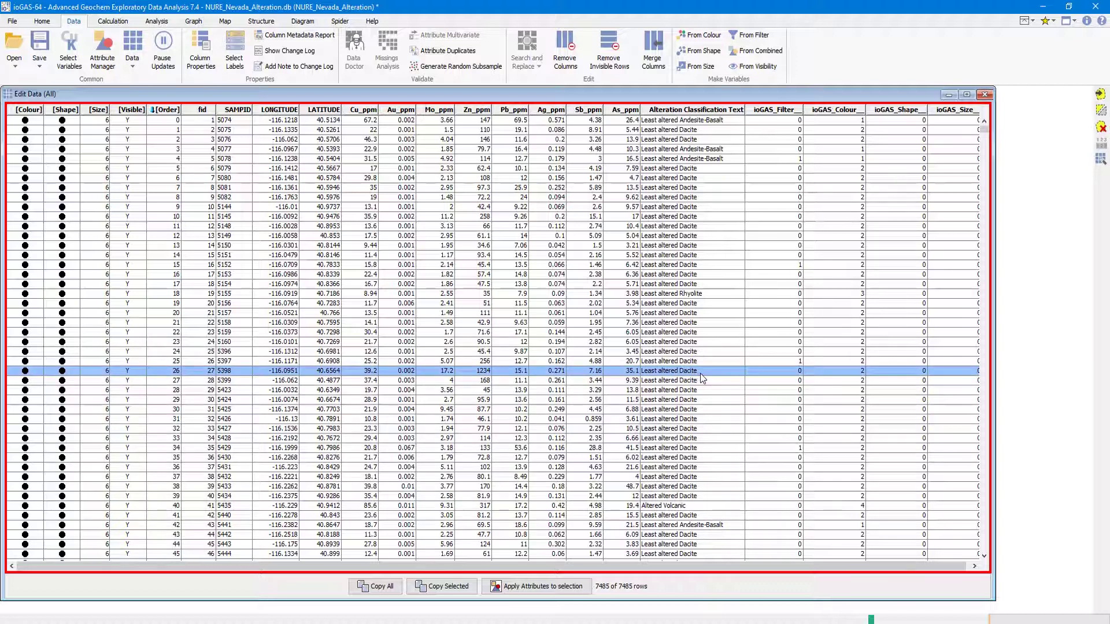
pyautogui.click(709, 374)
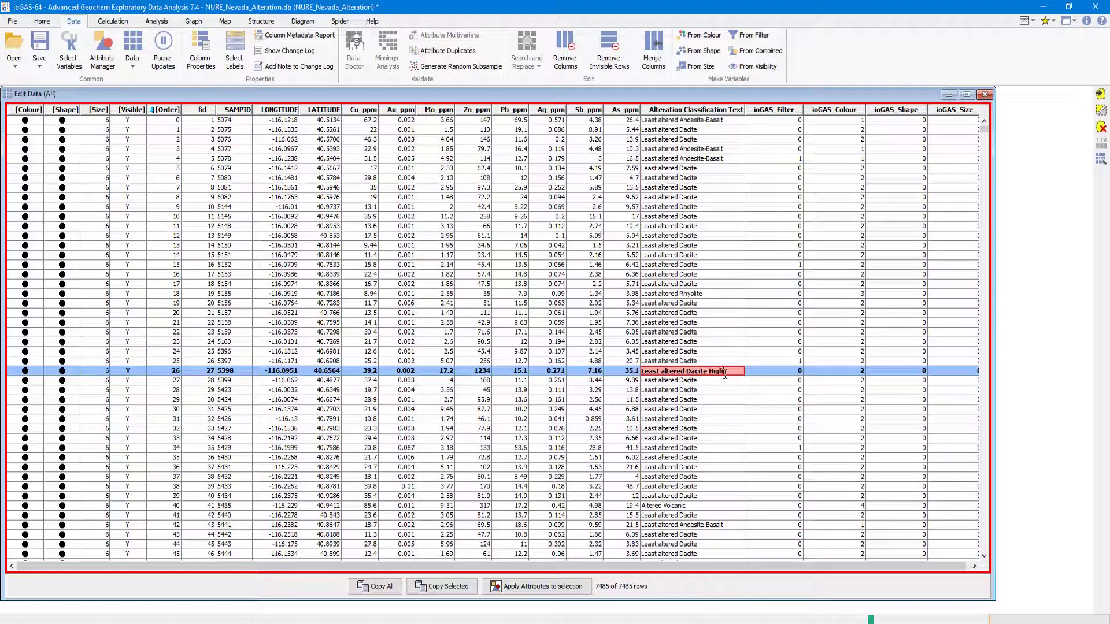
pyautogui.write('High As and Zn')
pyautogui.press('Return')
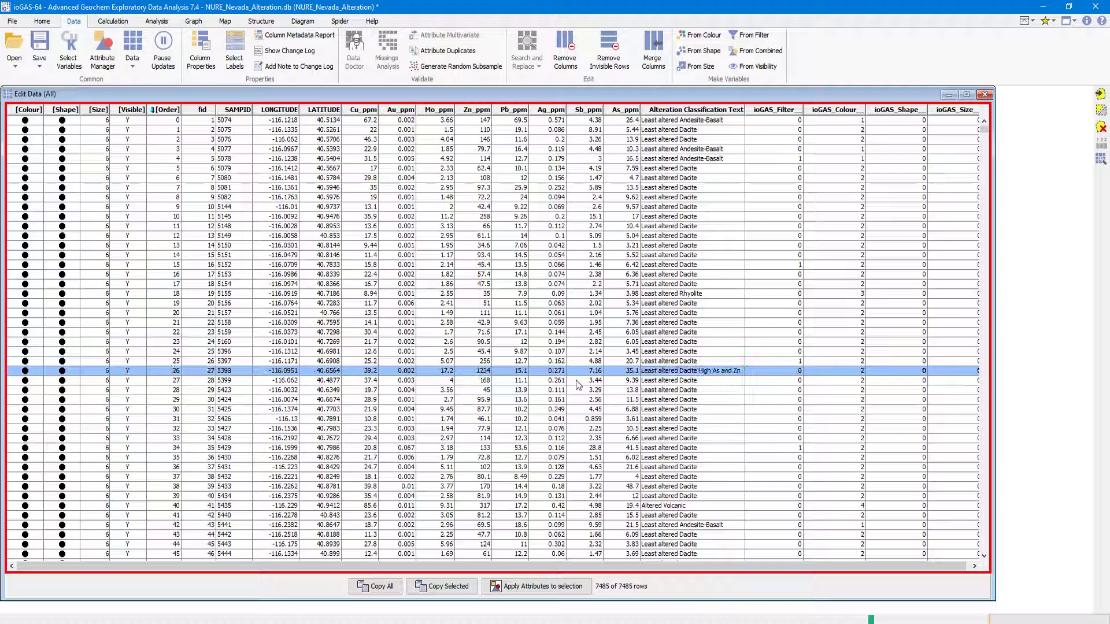
# - Change row 22's Au_ppm to 0.0025, confirm it, and turn editing off
pyautogui.click(411, 333)
pyautogui.click(411, 333)
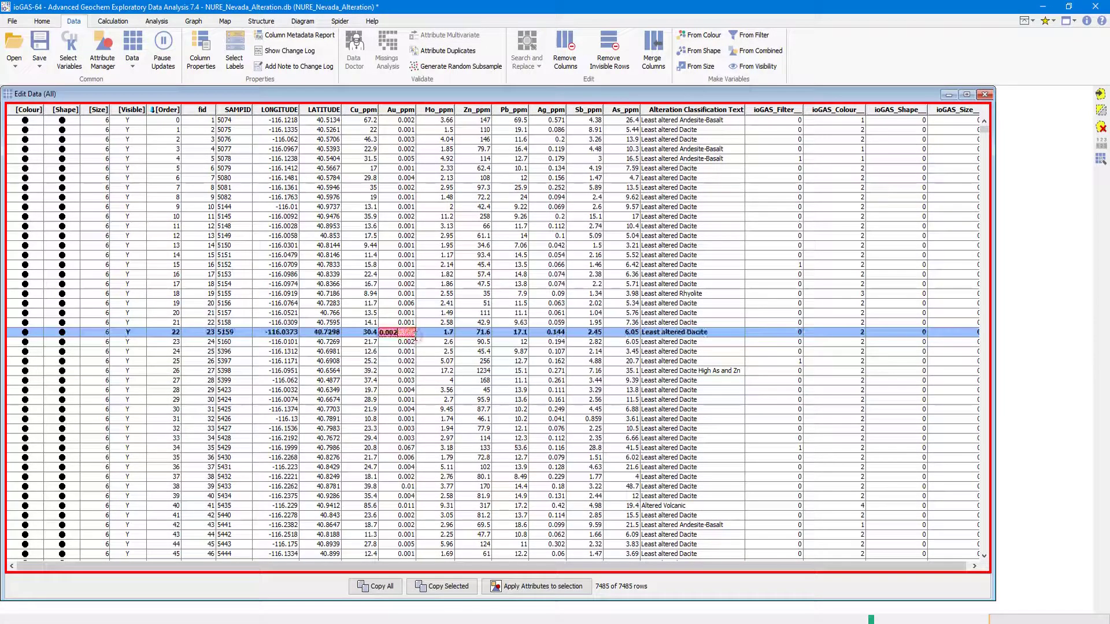
pyautogui.write('5')
pyautogui.press('Return')
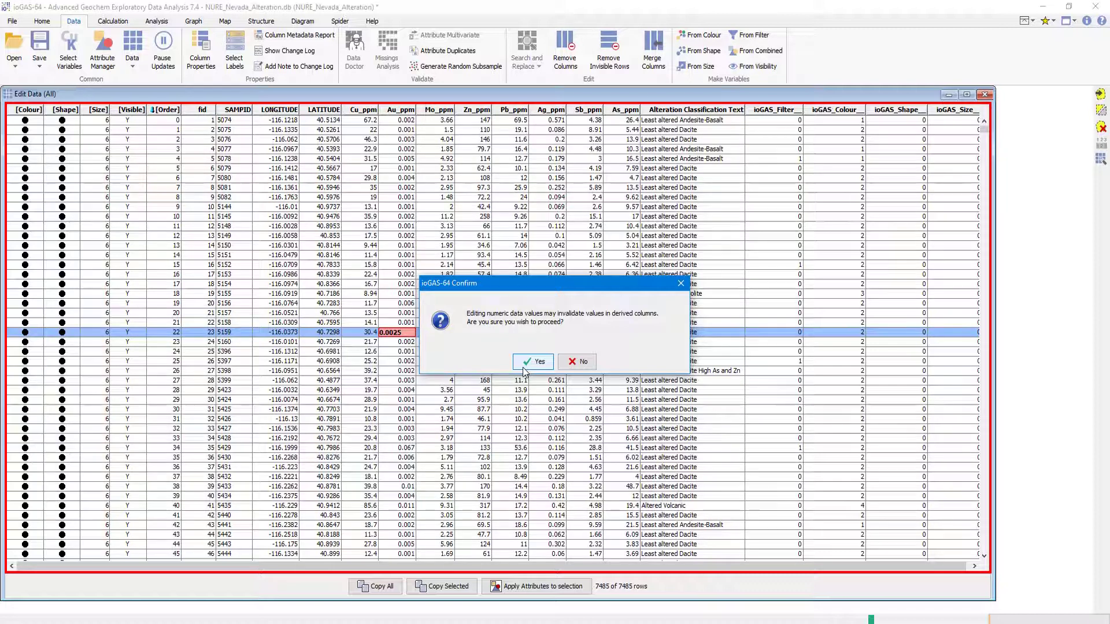
pyautogui.click(533, 363)
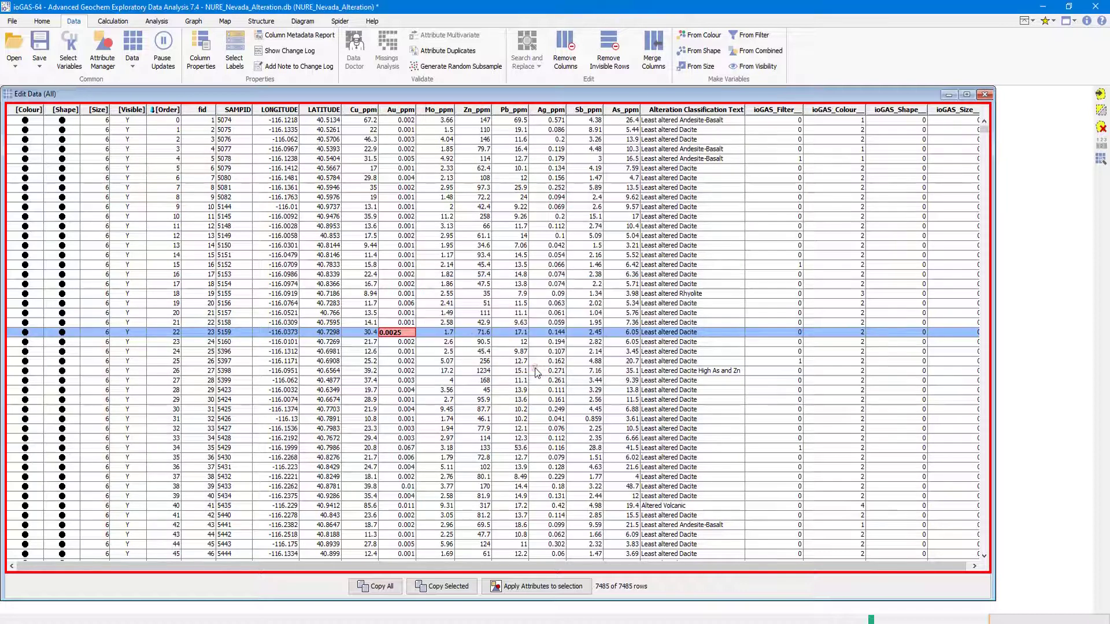
pyautogui.click(1102, 158)
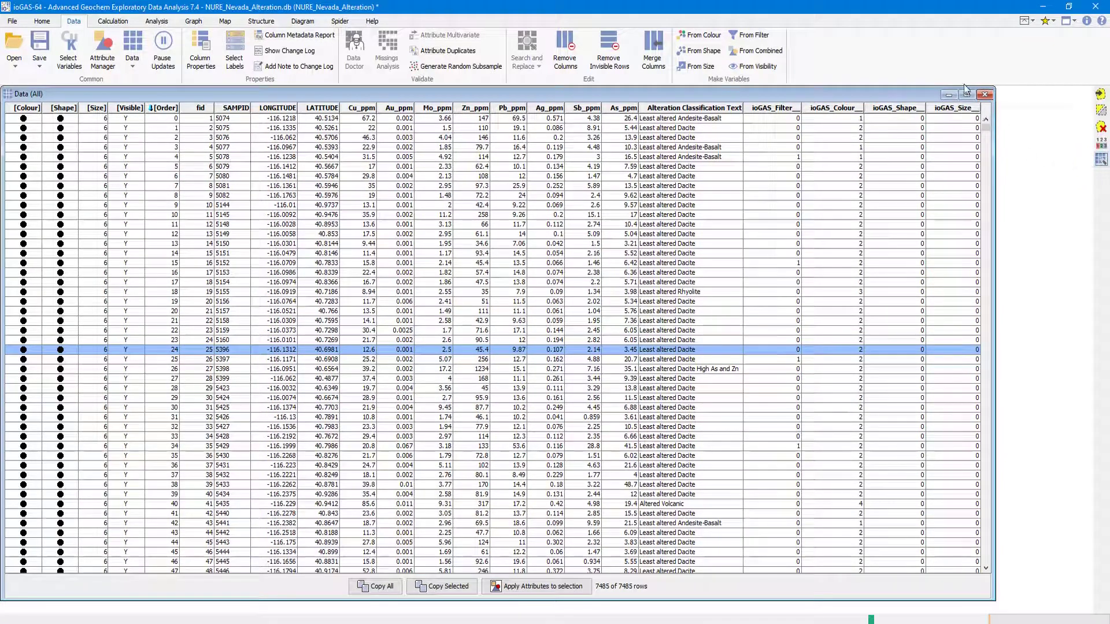
# - Minimise the data grid, open Select Variables, and look over the provided and user groups
pyautogui.click(948, 95)
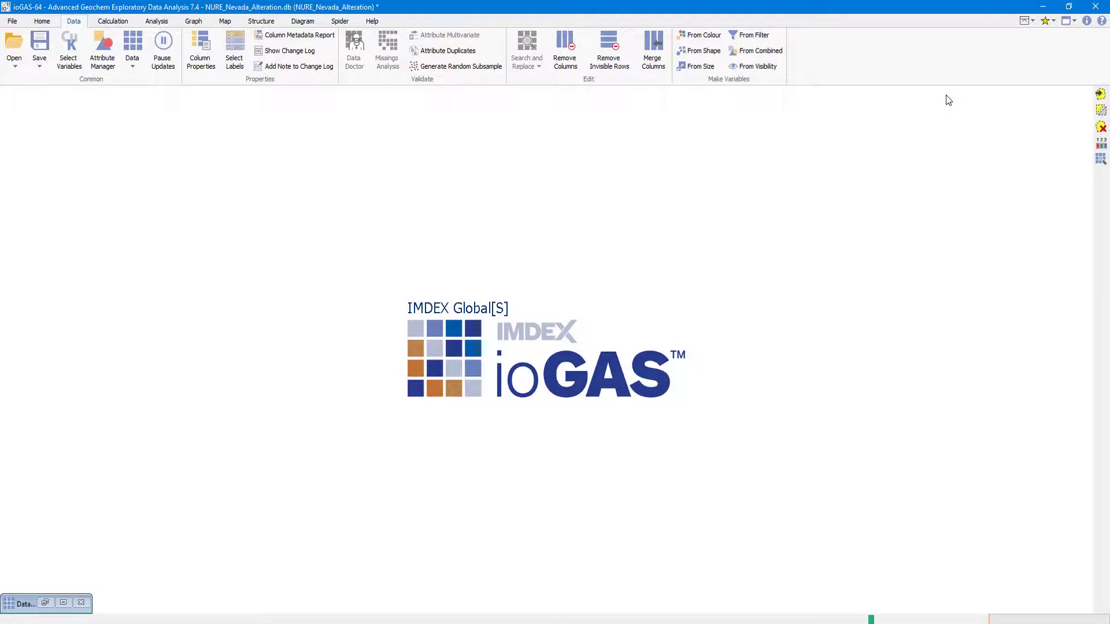
pyautogui.click(69, 49)
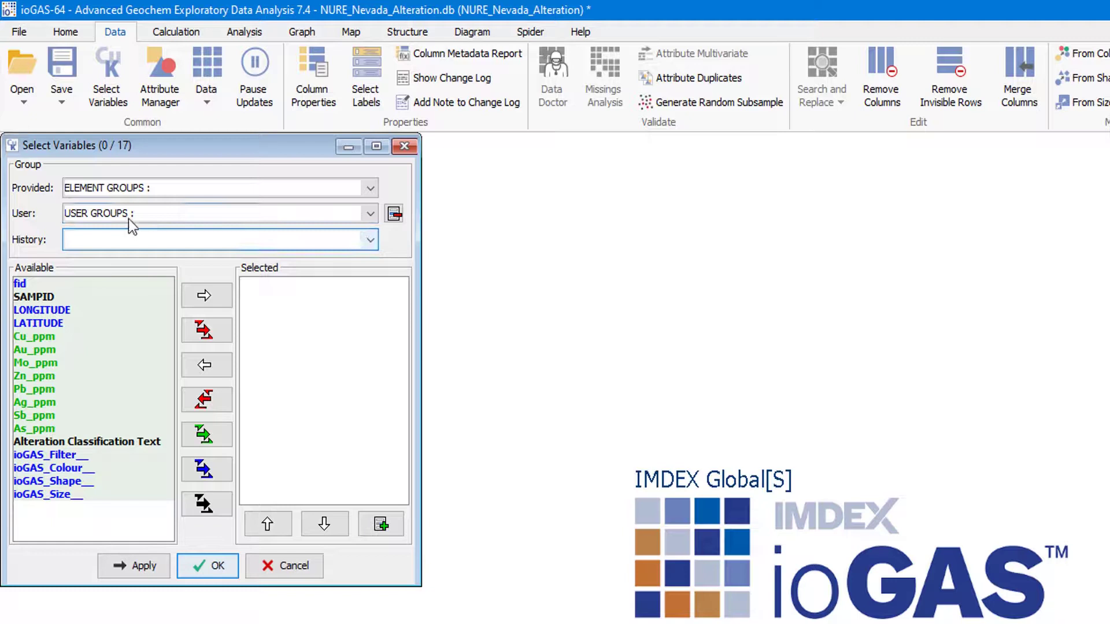
pyautogui.click(161, 187)
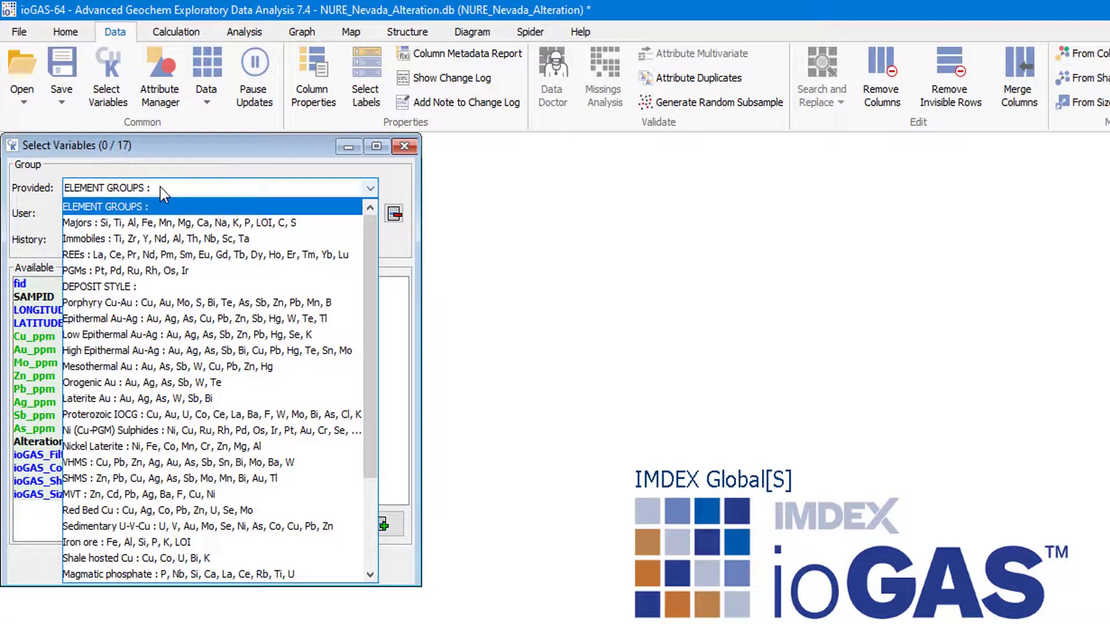
pyautogui.click(161, 187)
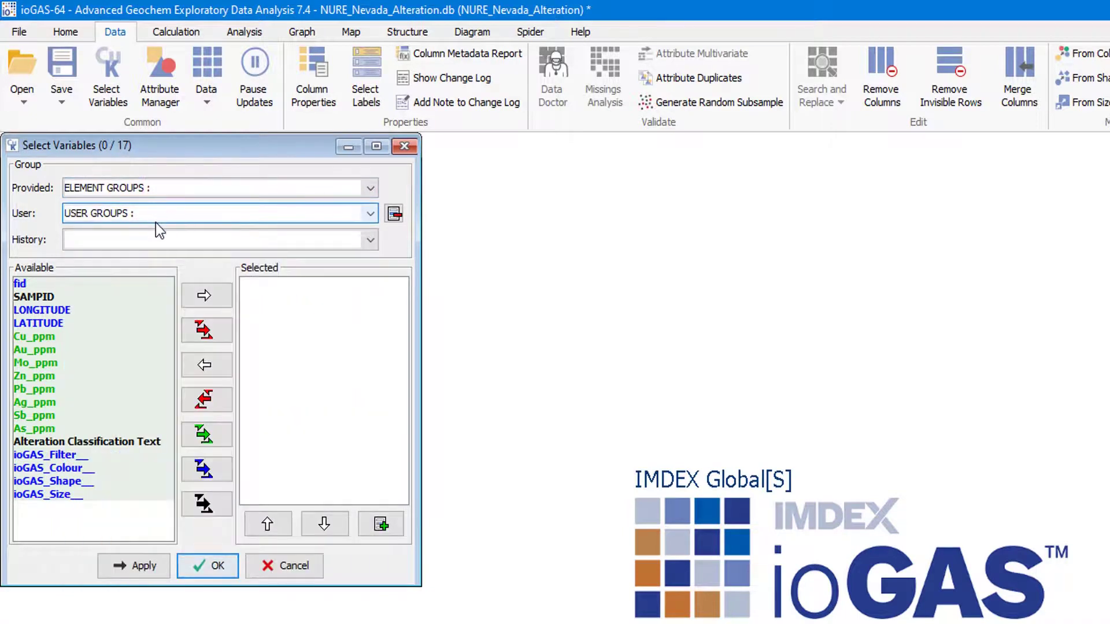
pyautogui.click(159, 213)
pyautogui.click(167, 214)
# - Save Cu_ppm, Au_ppm and Mo_ppm as a user group named 'My Group'
pyautogui.click(40, 333)
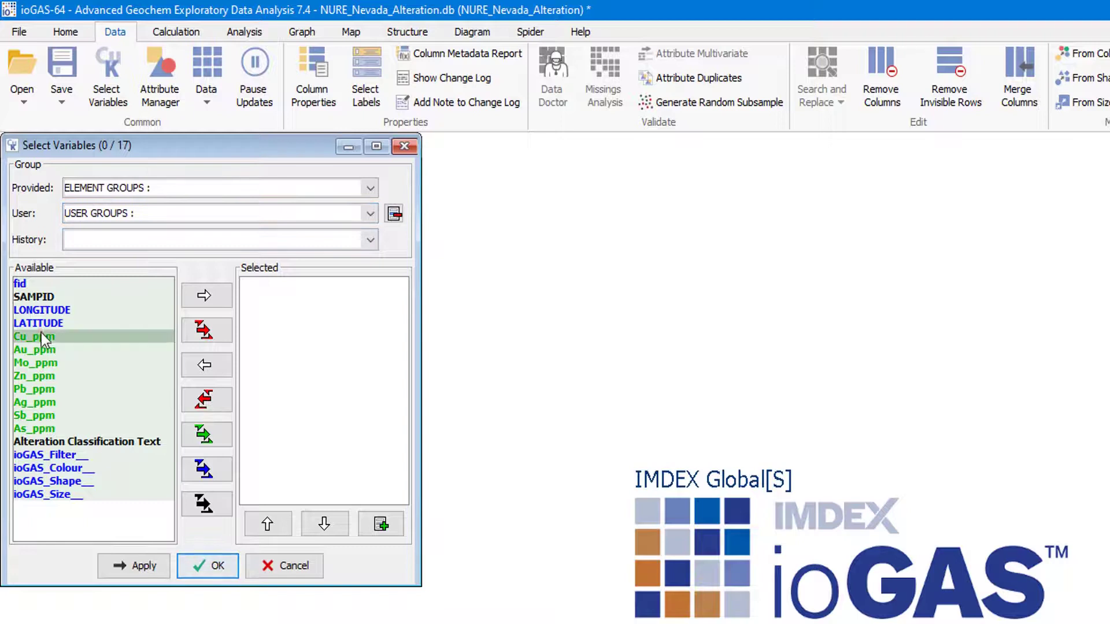
pyautogui.keyDown('shift'); pyautogui.click(40, 363); pyautogui.keyUp('shift')
pyautogui.click(206, 296)
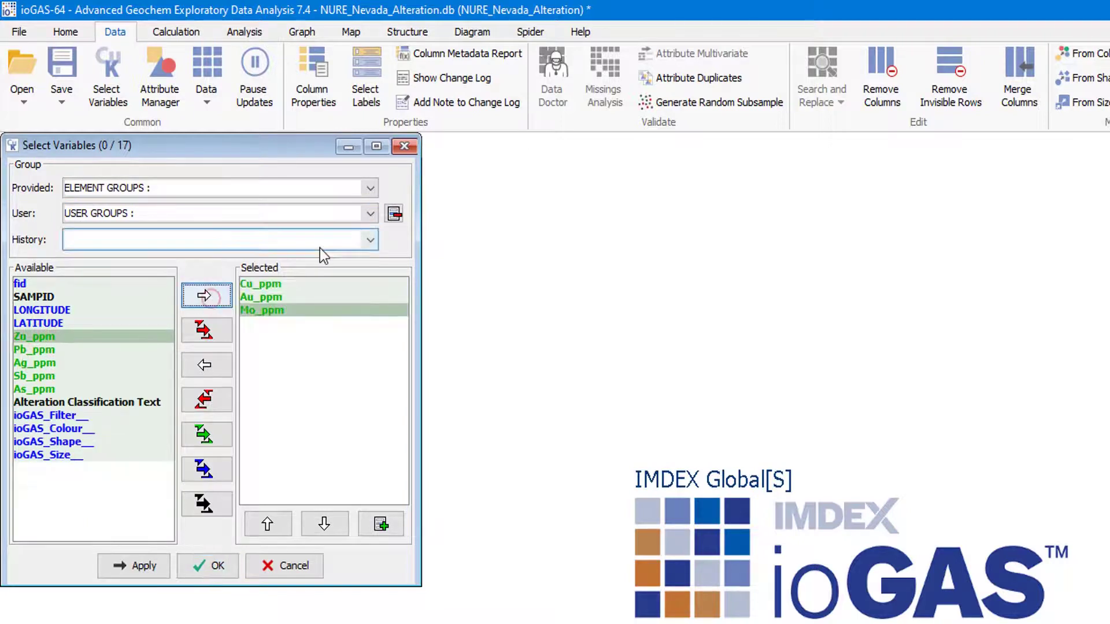
pyautogui.click(386, 525)
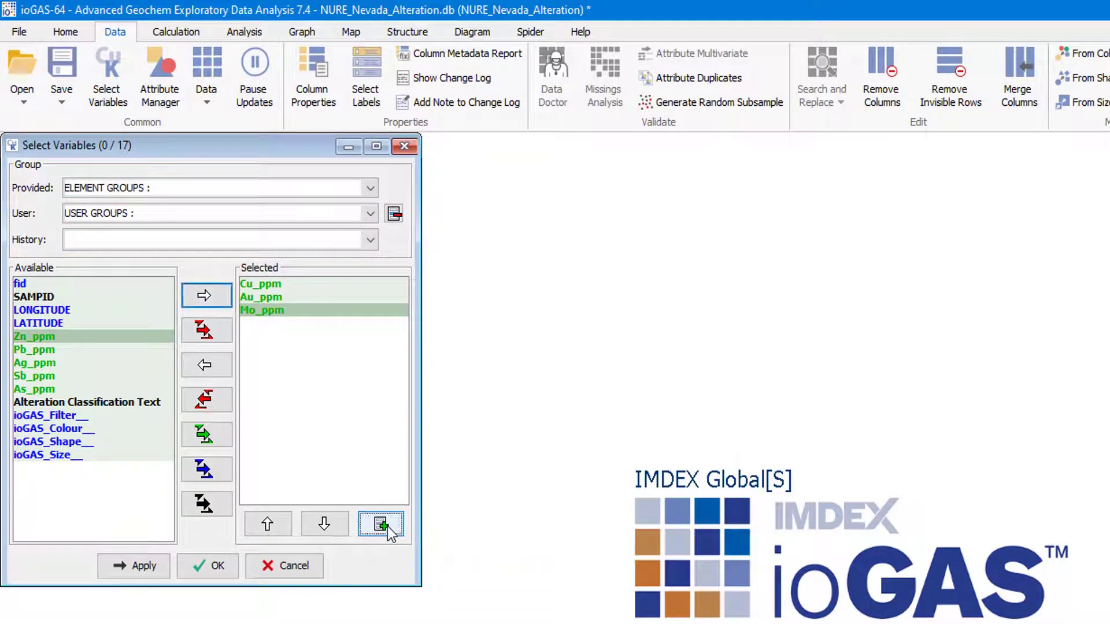
pyautogui.write('M')
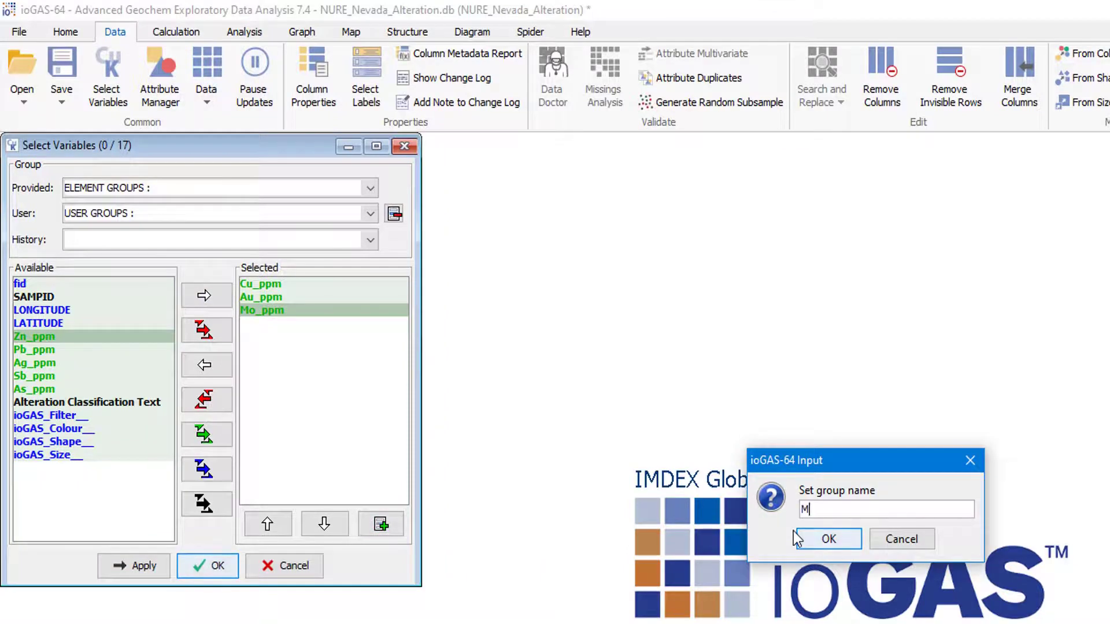
pyautogui.write('y Group')
pyautogui.press('Return')
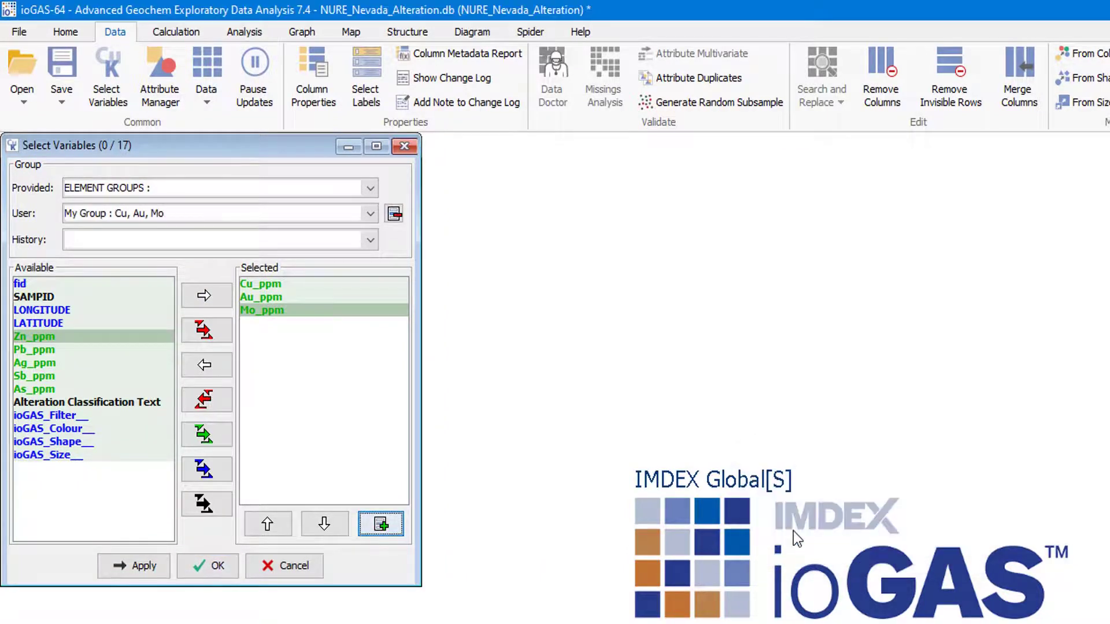
pyautogui.click(266, 214)
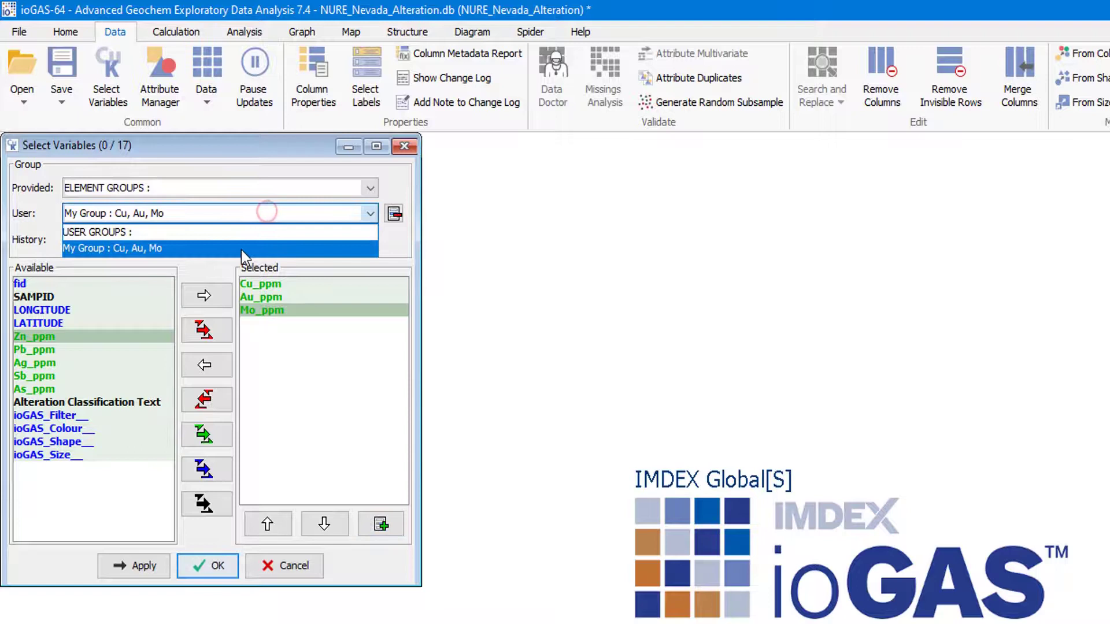
# - Save the Porphyry Cu-Au group without Zn_ppm and Pb_ppm as user group 'Porphyry Edit'
pyautogui.click(207, 400)
pyautogui.click(180, 181)
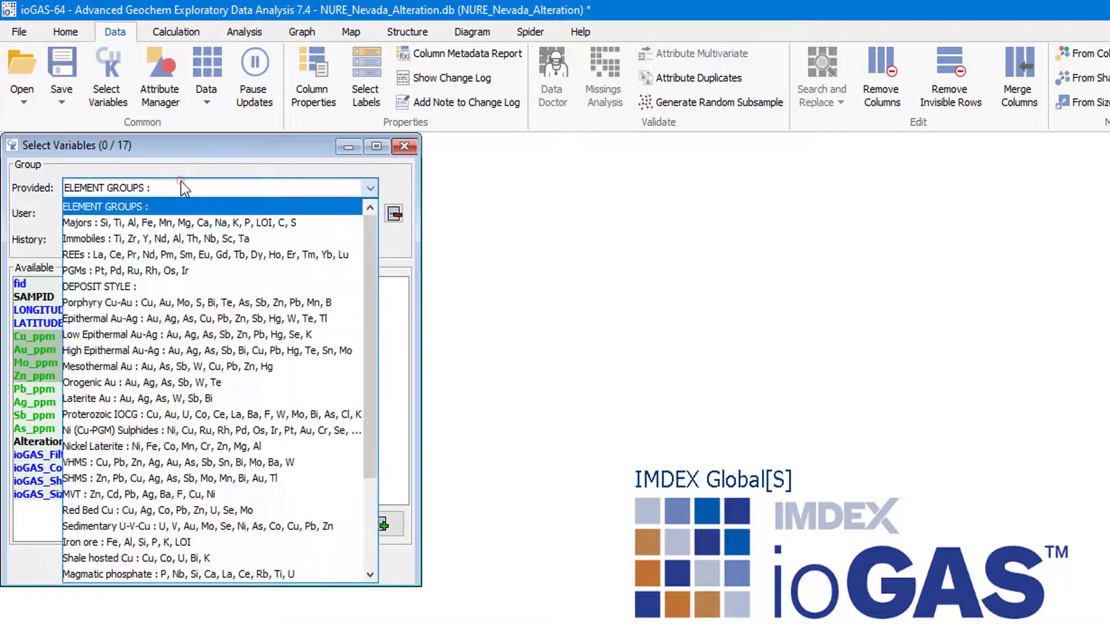
pyautogui.click(224, 302)
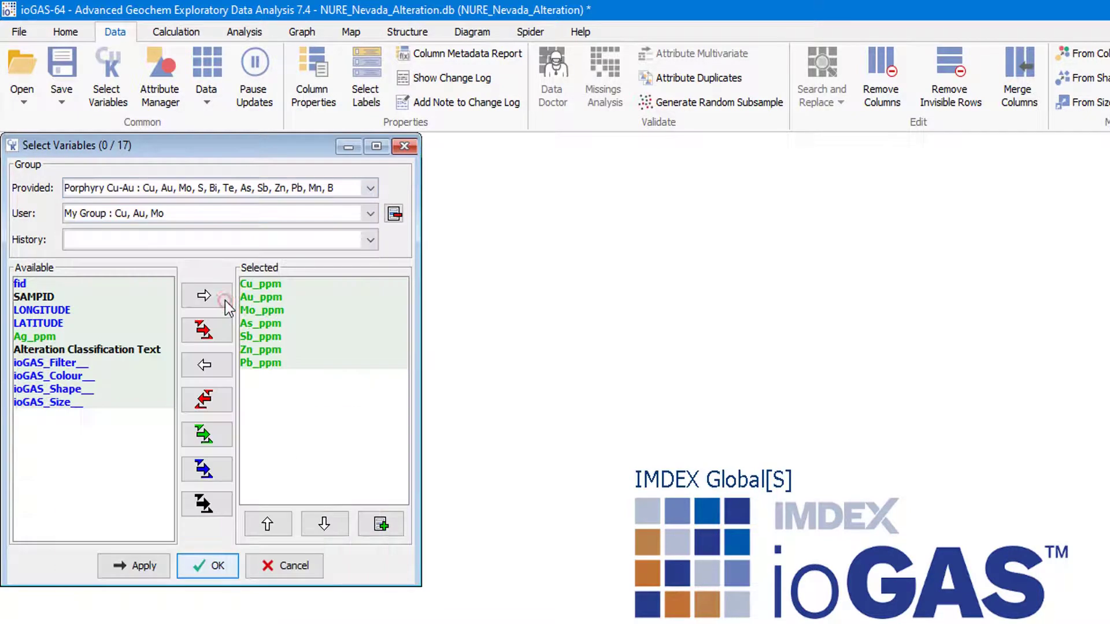
pyautogui.click(286, 350)
pyautogui.keyDown('ctrl'); pyautogui.click(285, 359); pyautogui.keyUp('ctrl')
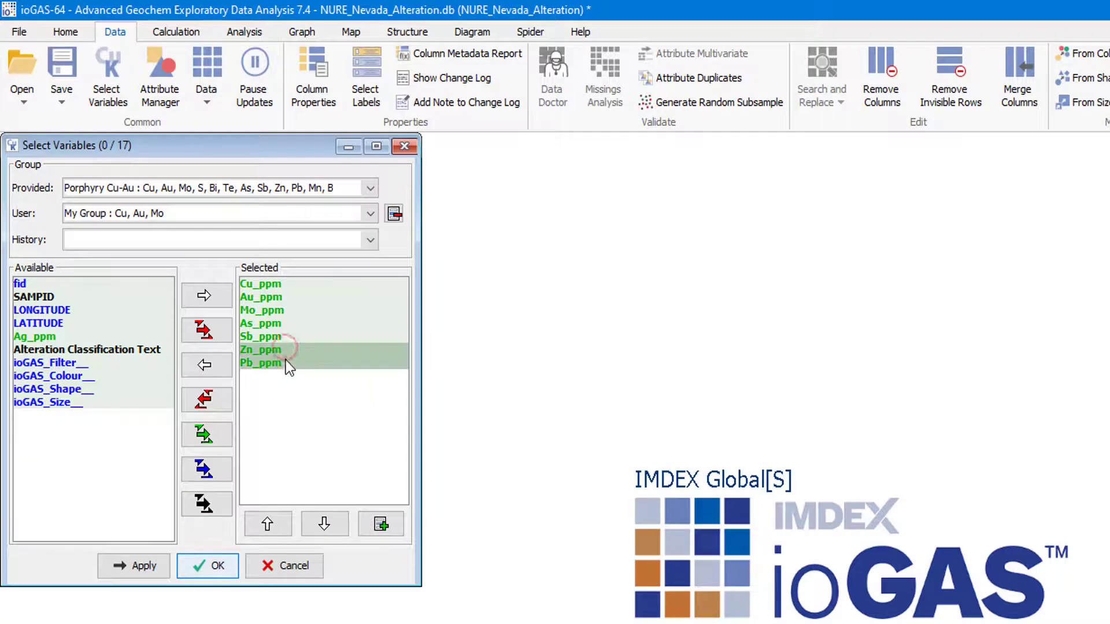
pyautogui.click(204, 367)
pyautogui.click(386, 526)
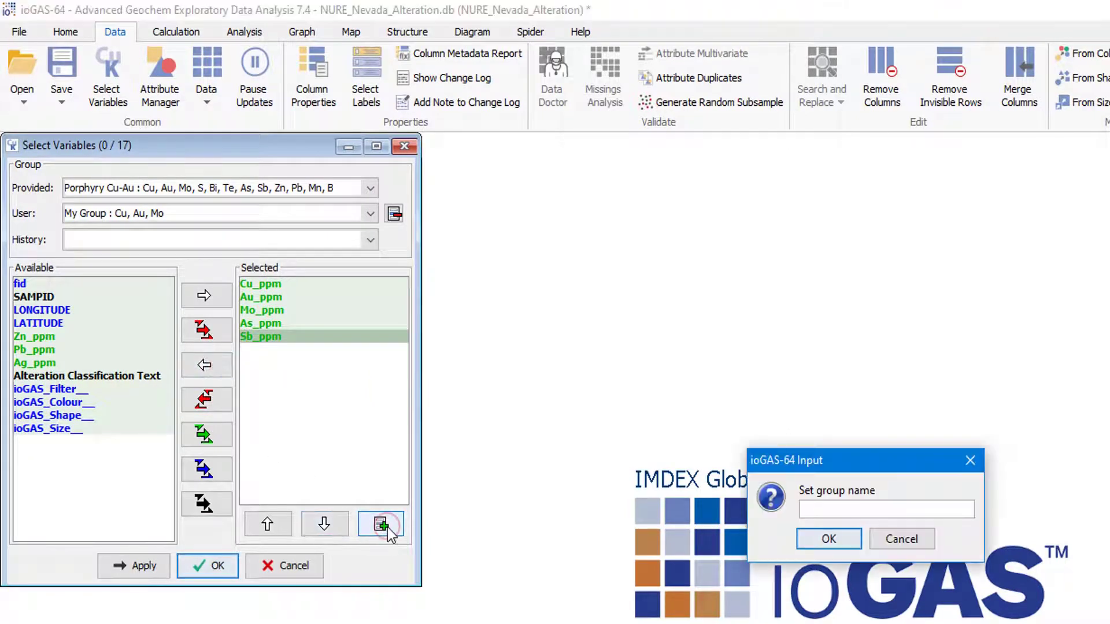
pyautogui.write('Porphyry Edit')
pyautogui.press('Return')
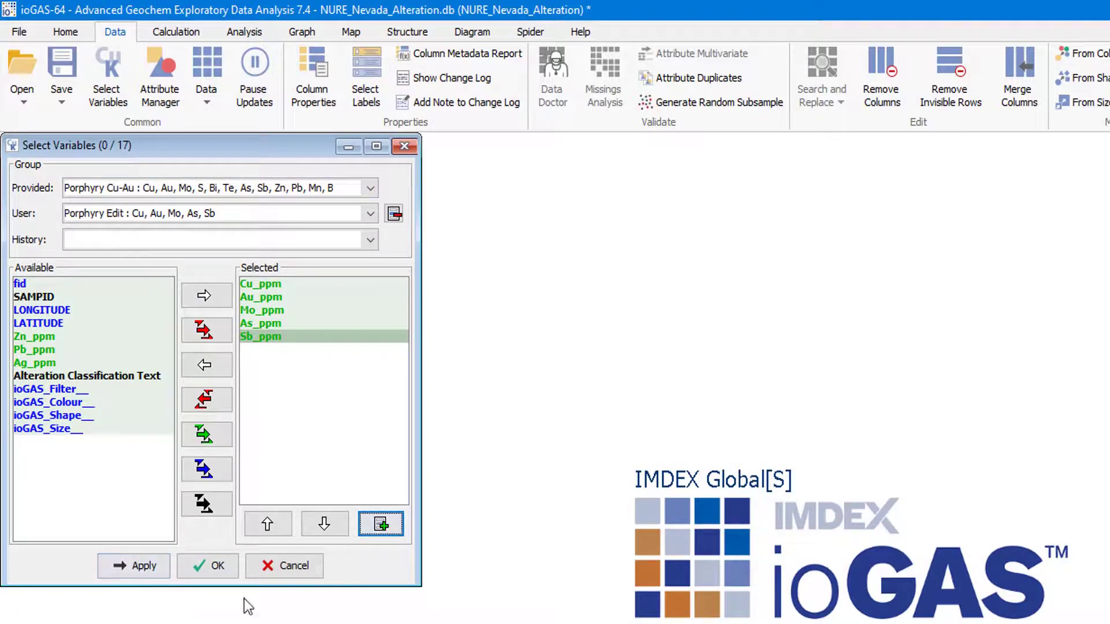
# - Clear the selection and select all eight ppm element variables
pyautogui.click(323, 217)
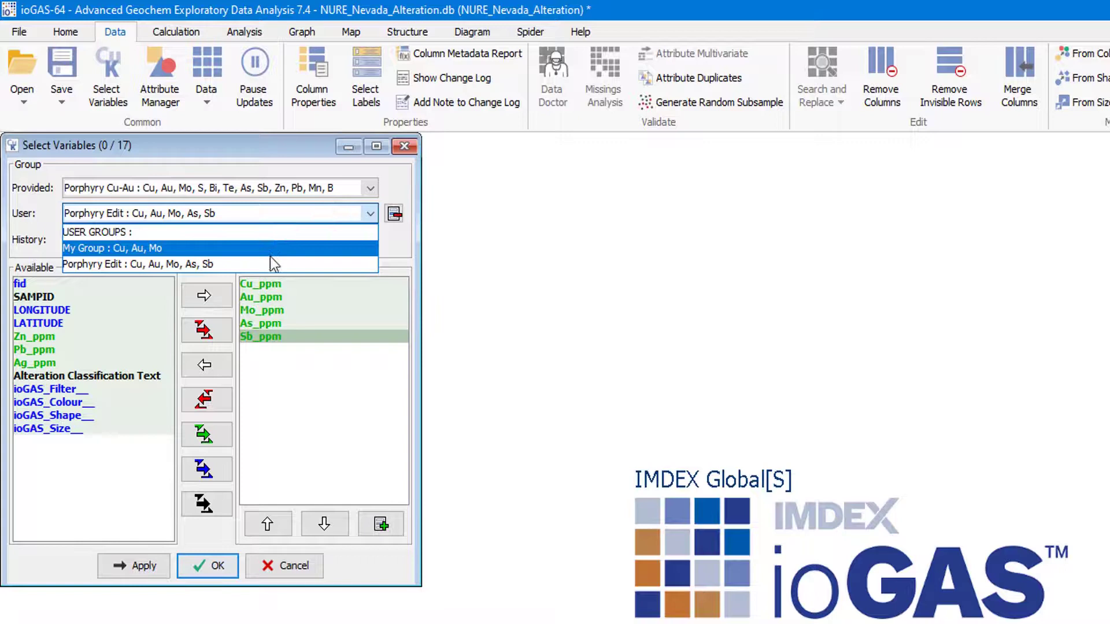
pyautogui.click(269, 258)
pyautogui.click(204, 399)
pyautogui.click(198, 438)
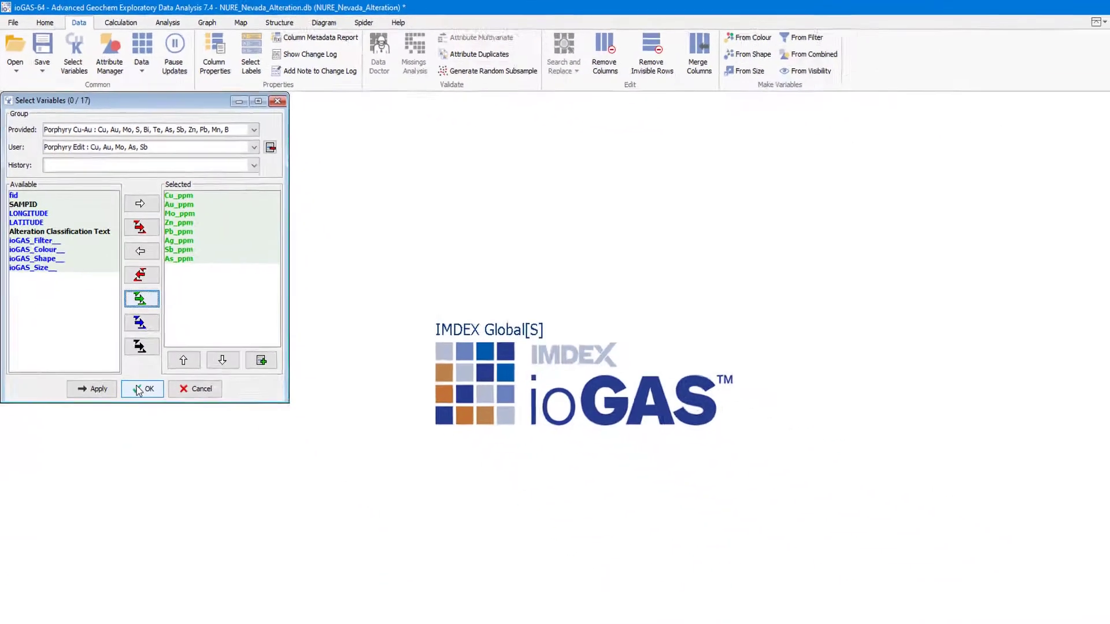
# - Run a PCA on the eight elements with Log 10 transform and 2D biplots enabled
pyautogui.click(133, 364)
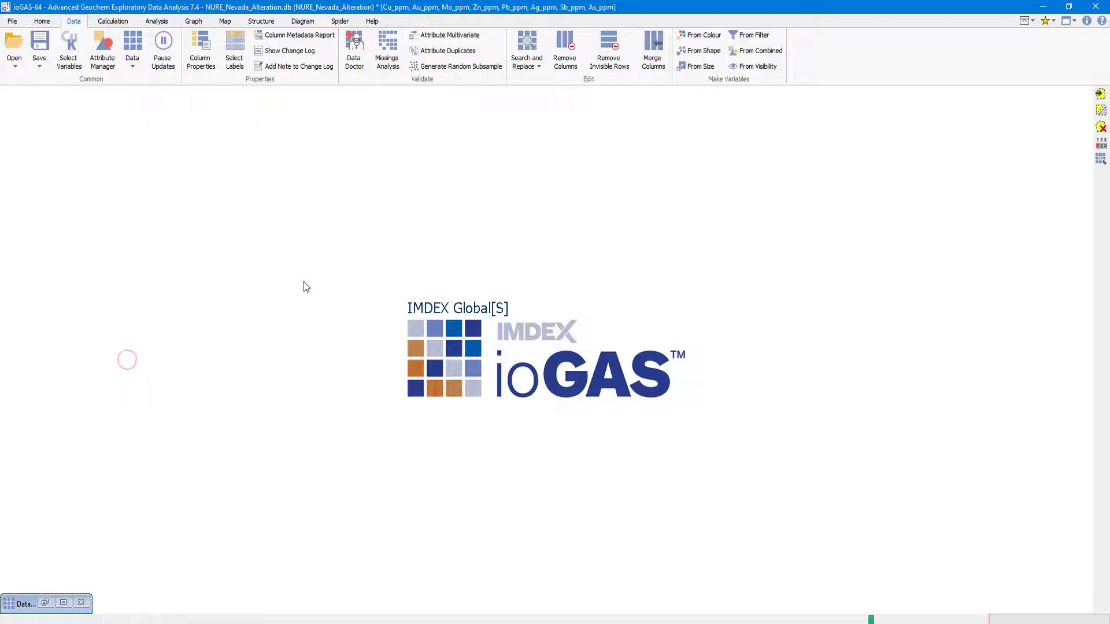
pyautogui.click(156, 20)
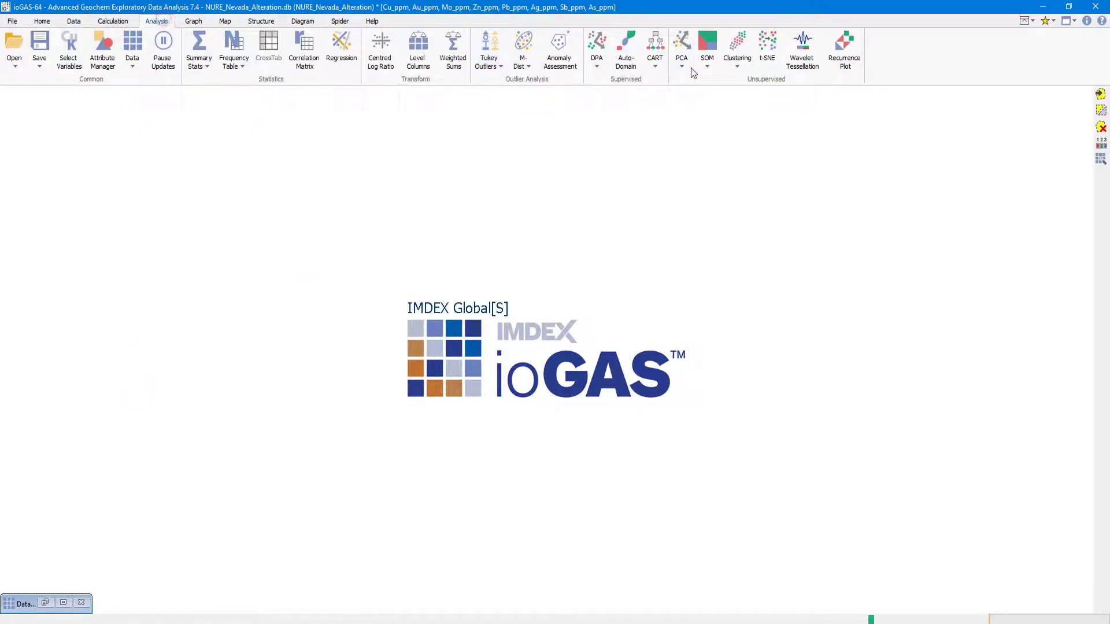
pyautogui.click(682, 52)
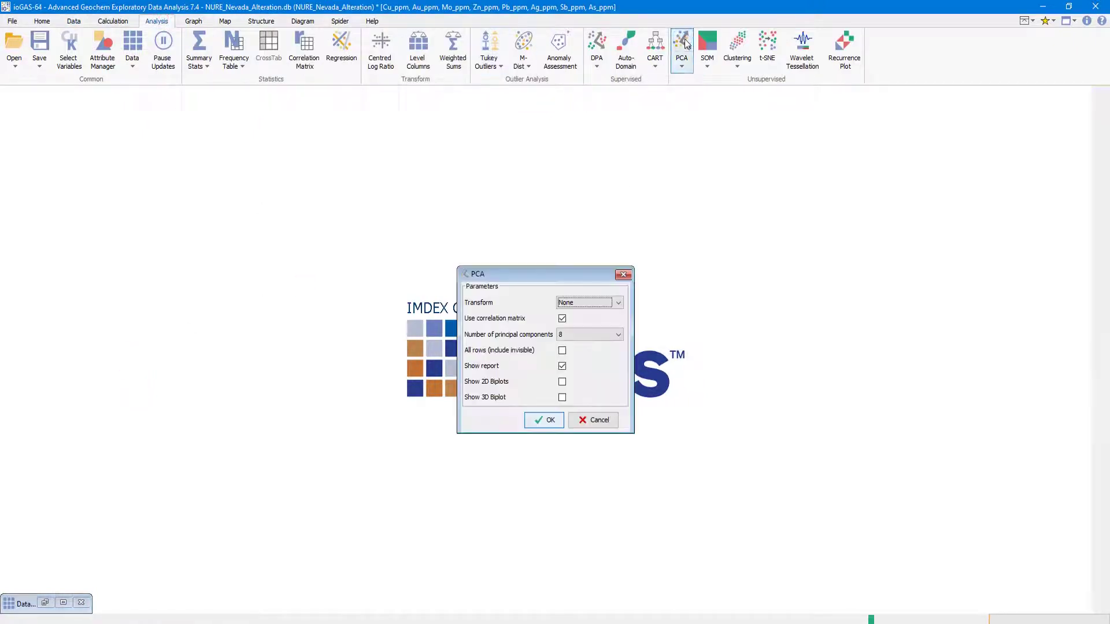
pyautogui.click(562, 381)
pyautogui.click(587, 302)
pyautogui.click(585, 322)
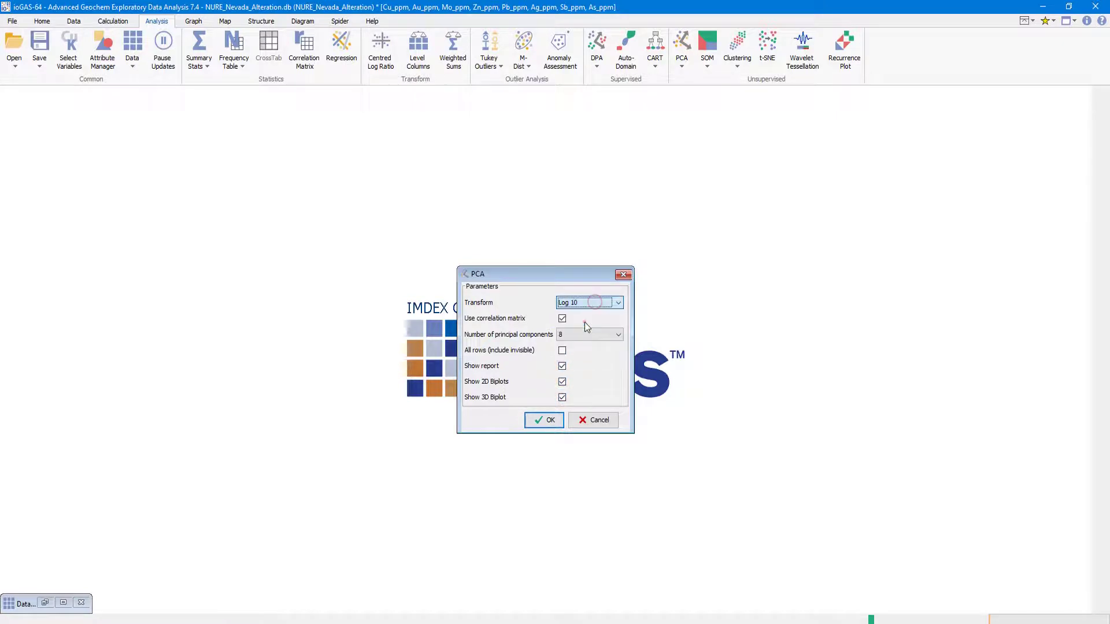
pyautogui.press('Return')
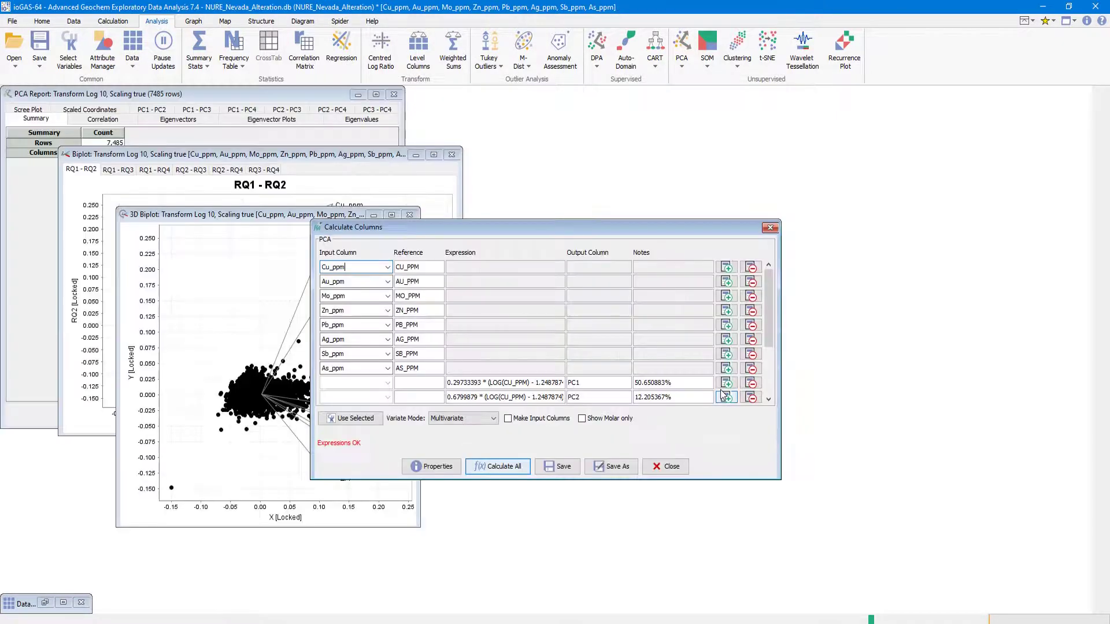
# - Arrange the PCA result windows and review the eigenvector bar plots and table
pyautogui.moveTo(640, 223); pyautogui.dragTo(929, 323)
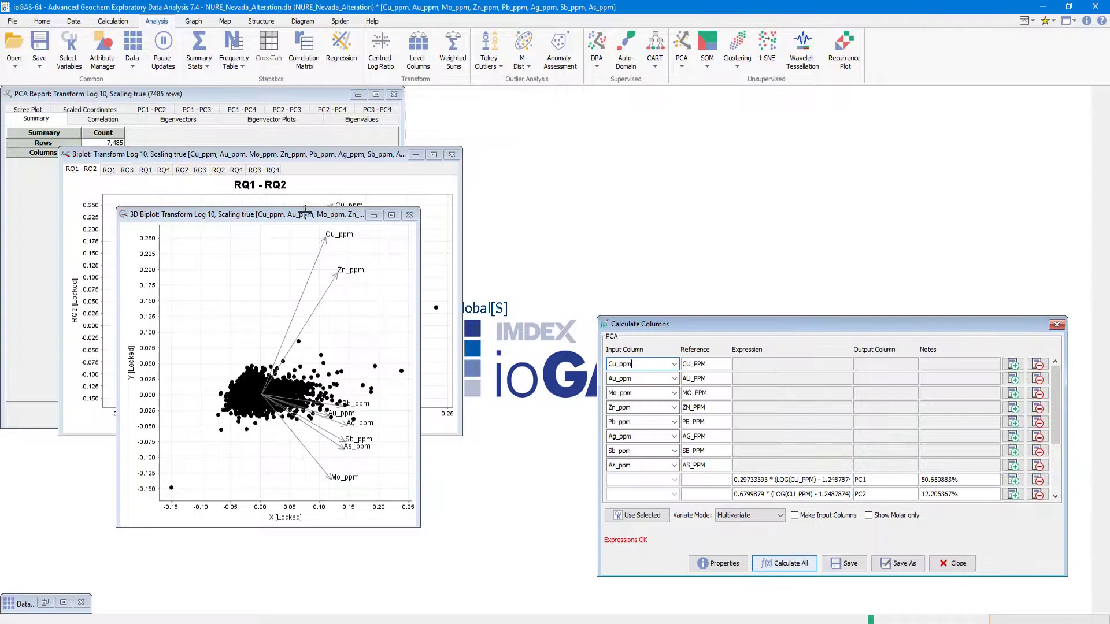
pyautogui.moveTo(305, 214); pyautogui.dragTo(723, 191)
pyautogui.click(319, 153)
pyautogui.moveTo(320, 153); pyautogui.dragTo(672, 334)
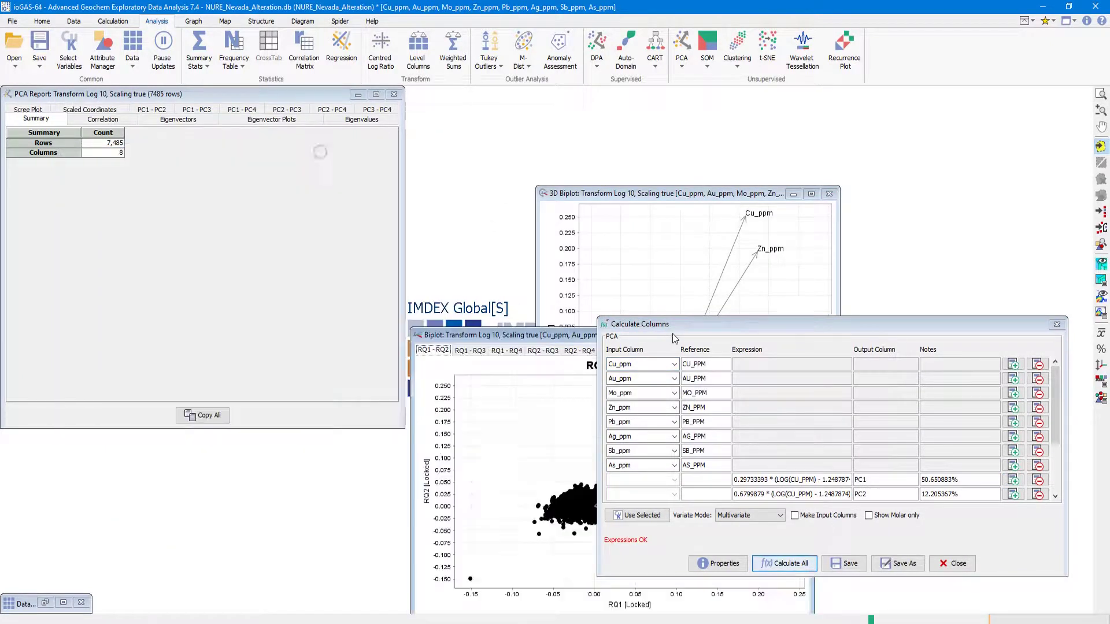
pyautogui.click(313, 121)
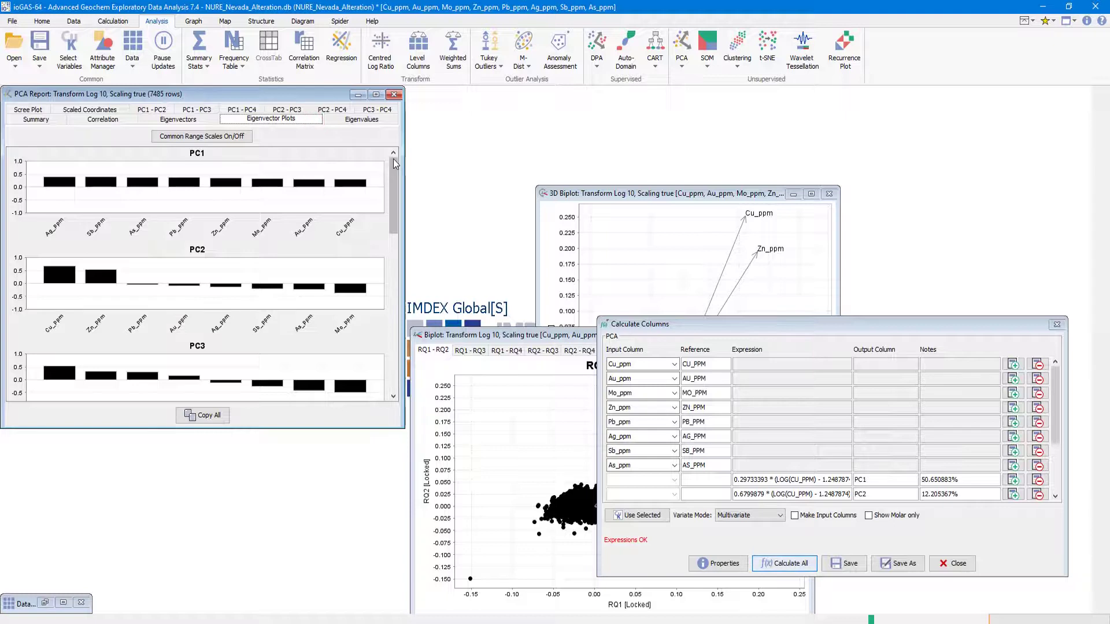
pyautogui.moveTo(393, 164); pyautogui.dragTo(394, 241)
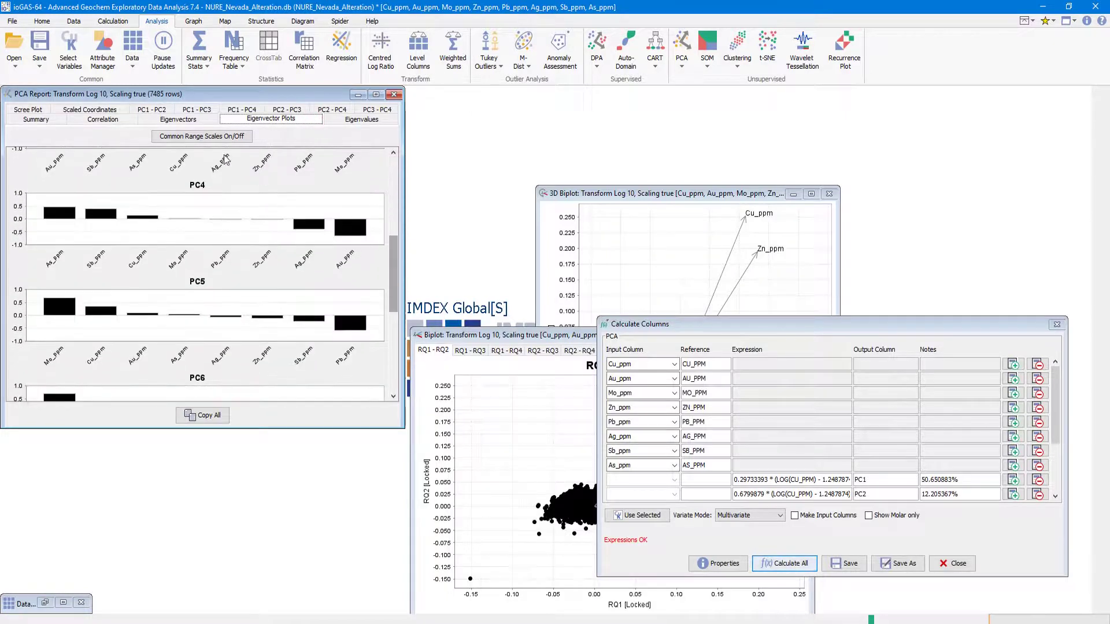
pyautogui.click(176, 120)
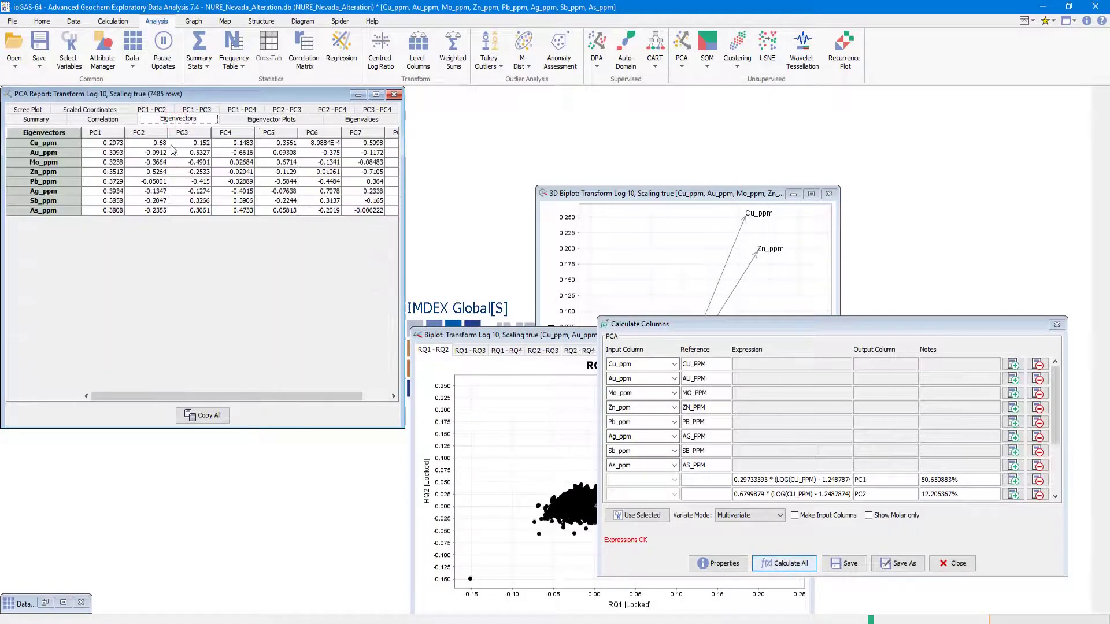
pyautogui.click(232, 119)
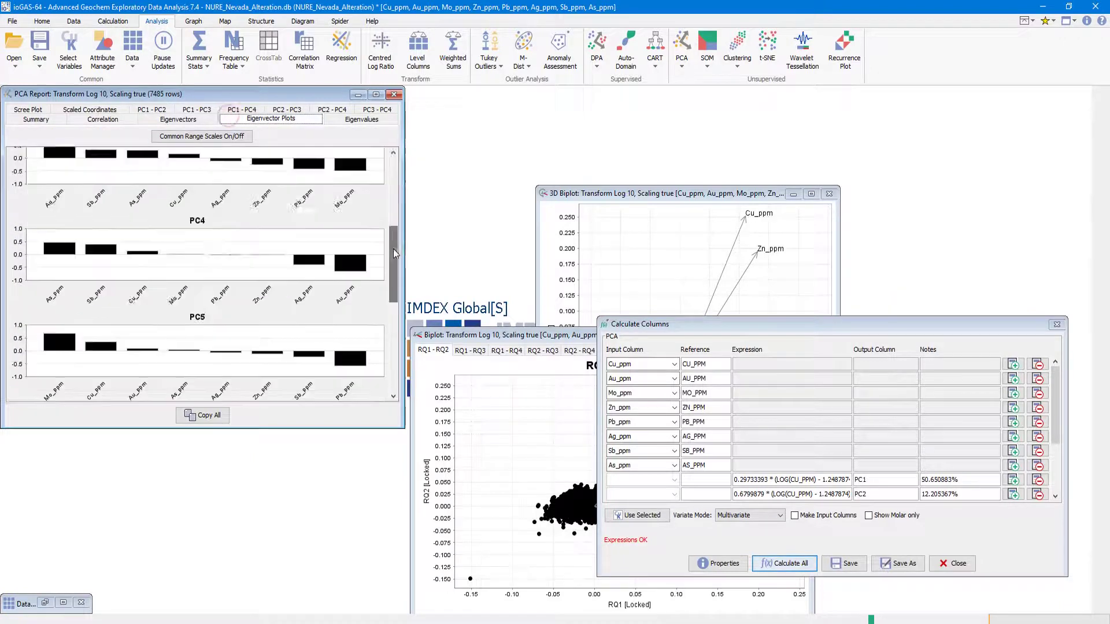
pyautogui.click(558, 343)
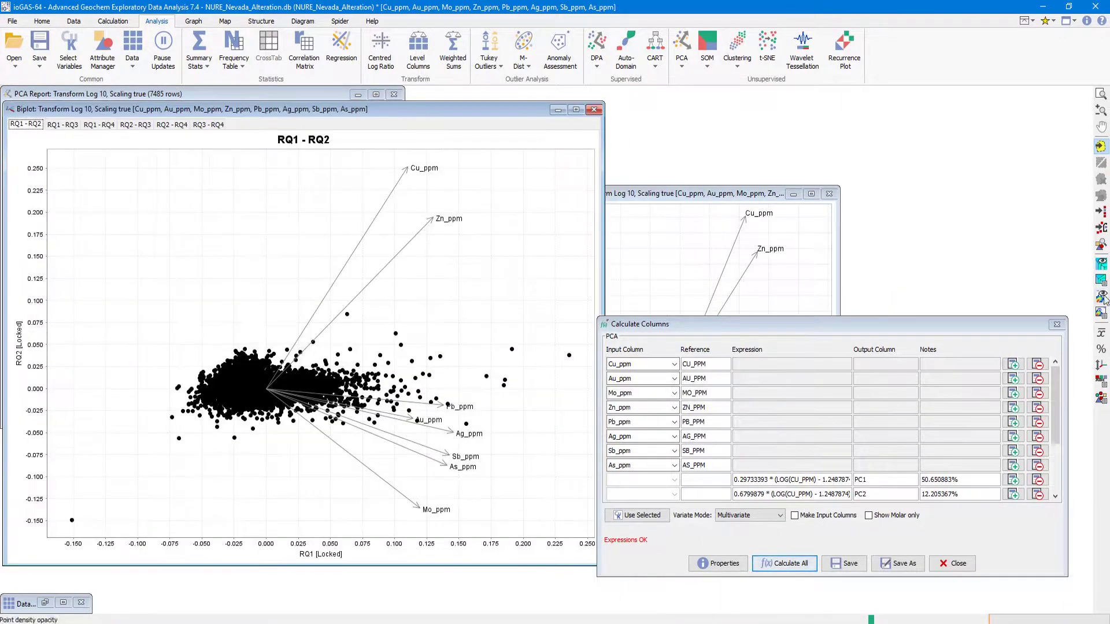
# - Add a 40% opacity point-density overlay to the RQ1–RQ2 biplot
pyautogui.click(1100, 297)
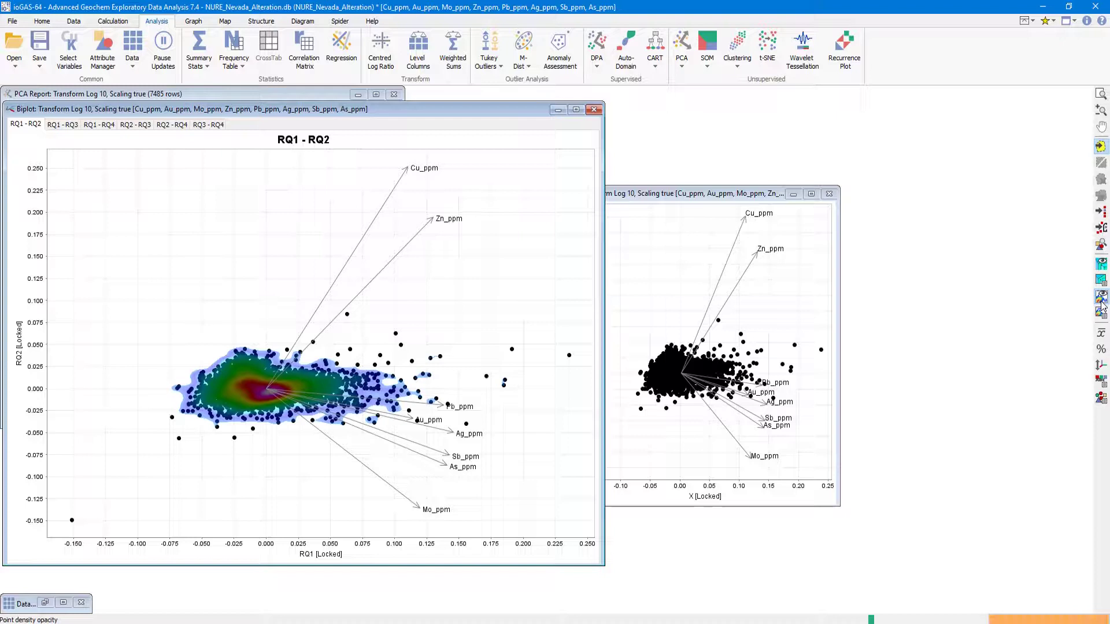
pyautogui.scroll(3, 368, 380)
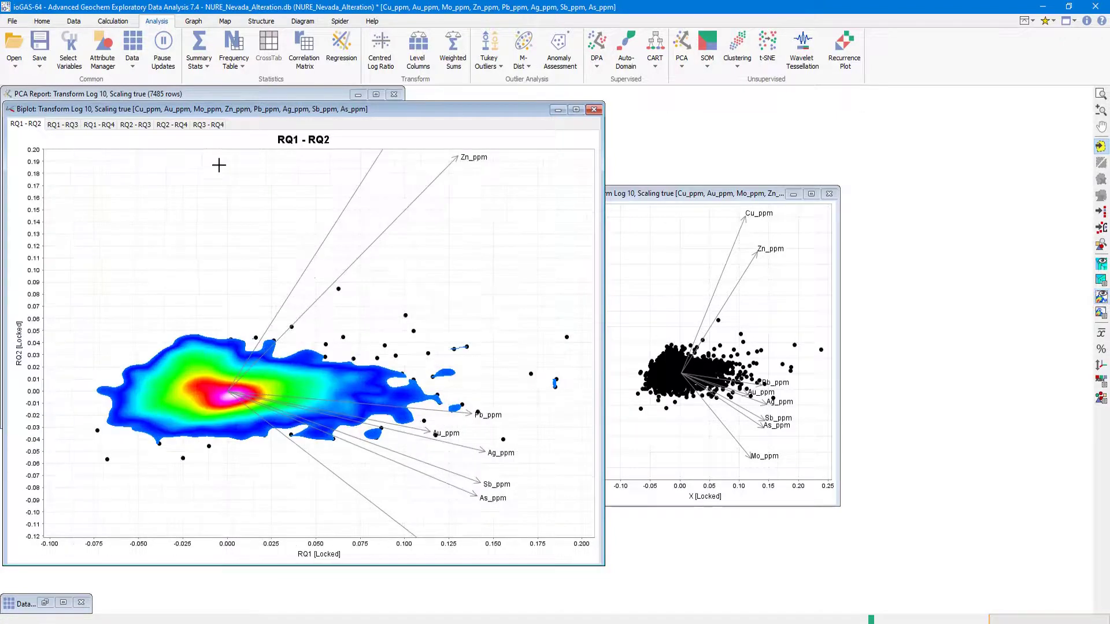
pyautogui.click(144, 124)
pyautogui.click(172, 124)
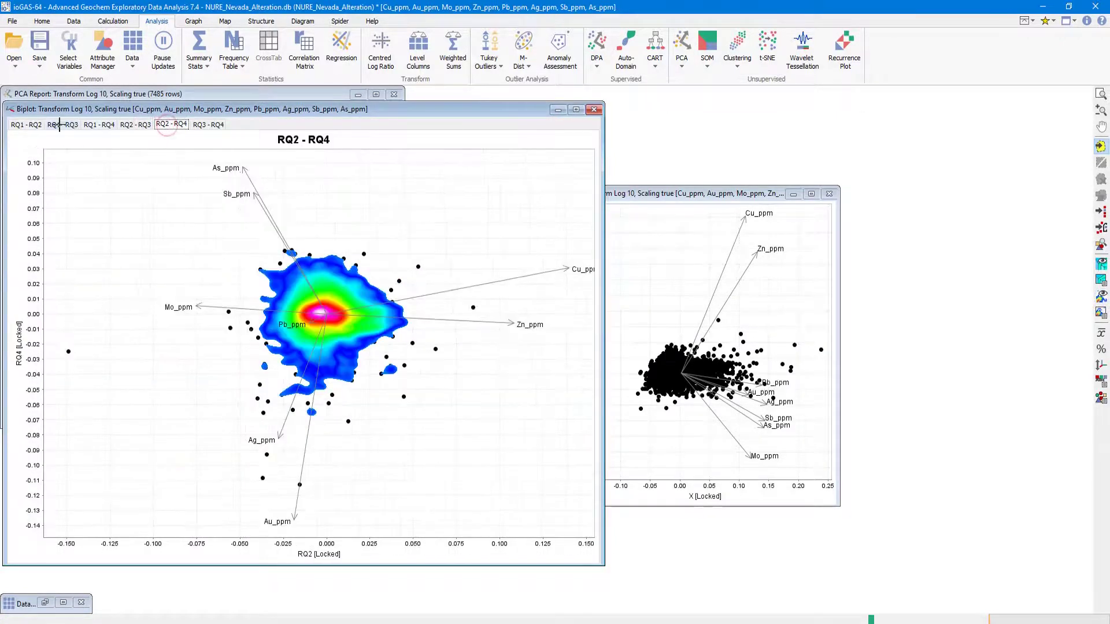
pyautogui.click(23, 126)
pyautogui.click(1101, 297)
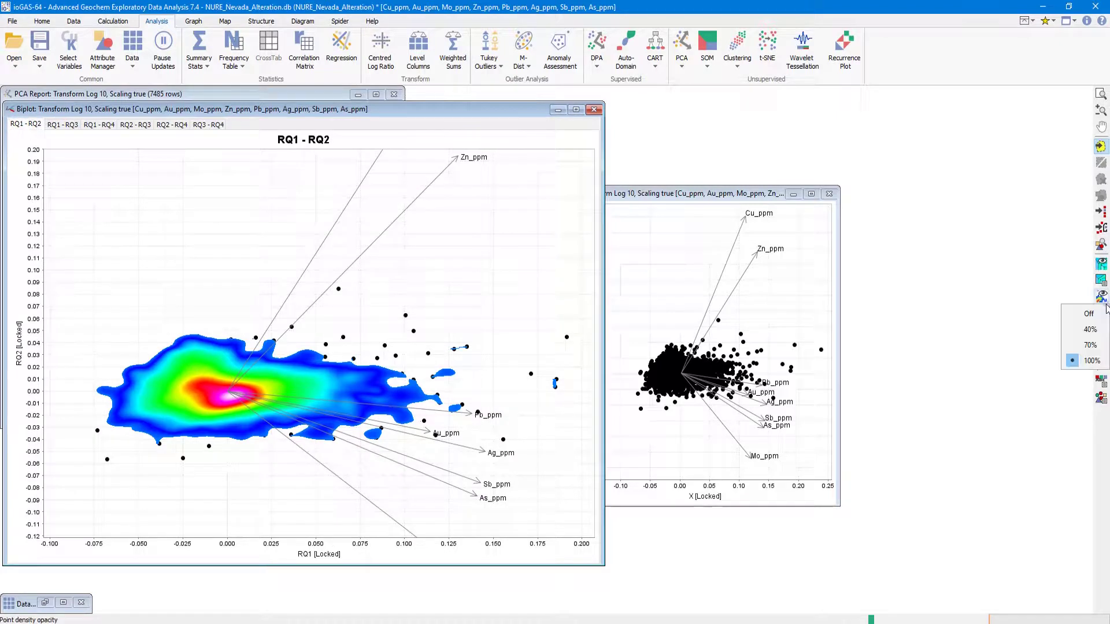
pyautogui.click(1090, 329)
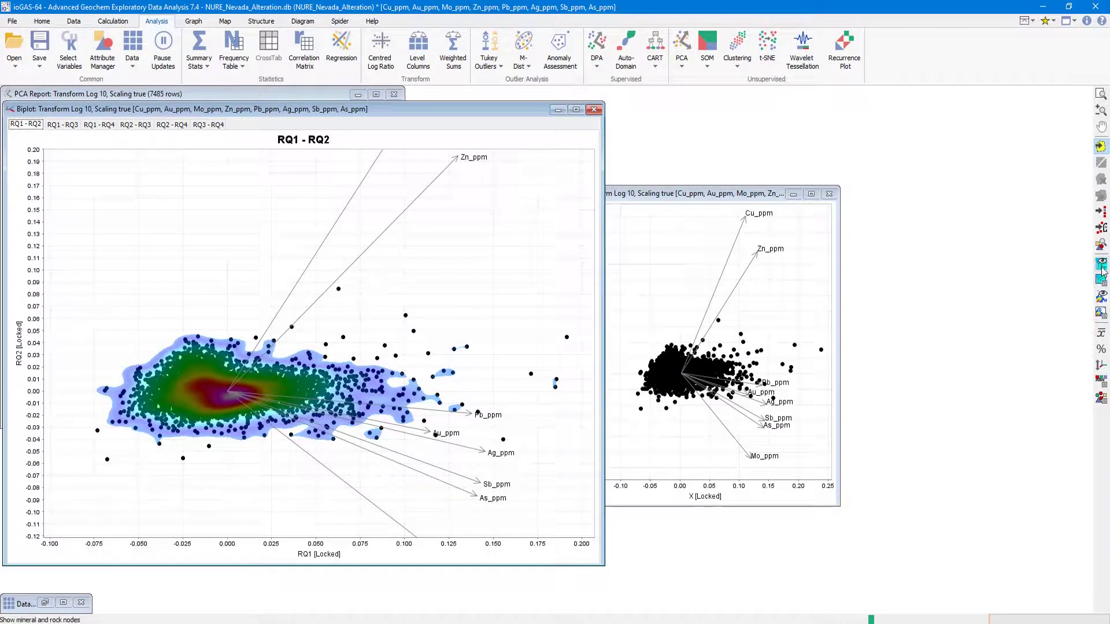
# - Show the labelled mineral and rock reference nodes on the biplot
pyautogui.click(1102, 267)
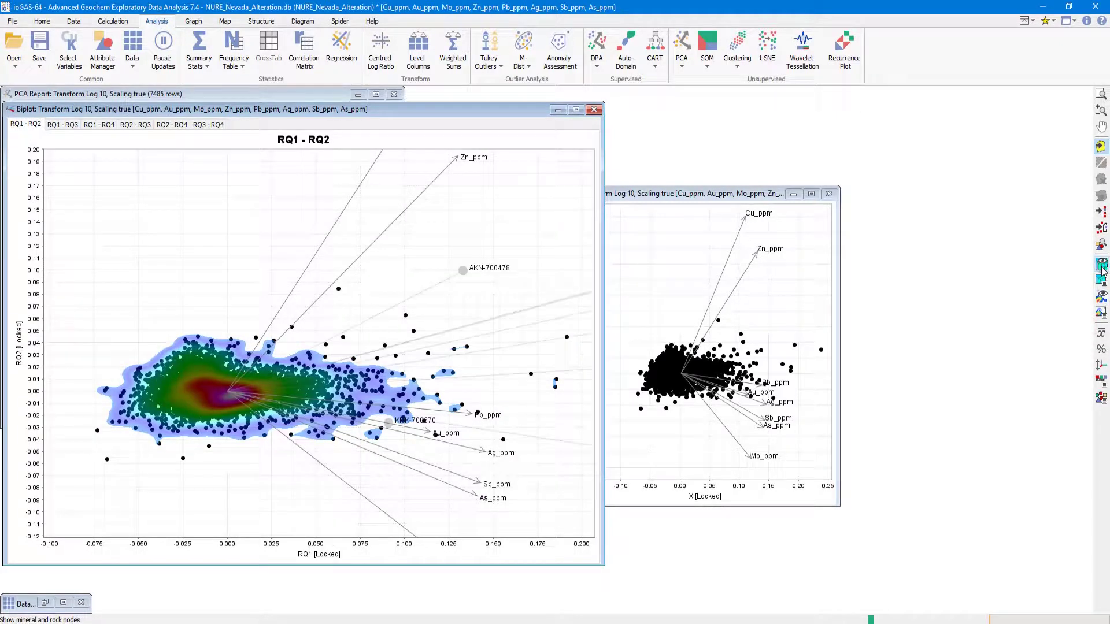
pyautogui.moveTo(539, 327); pyautogui.dragTo(455, 343)
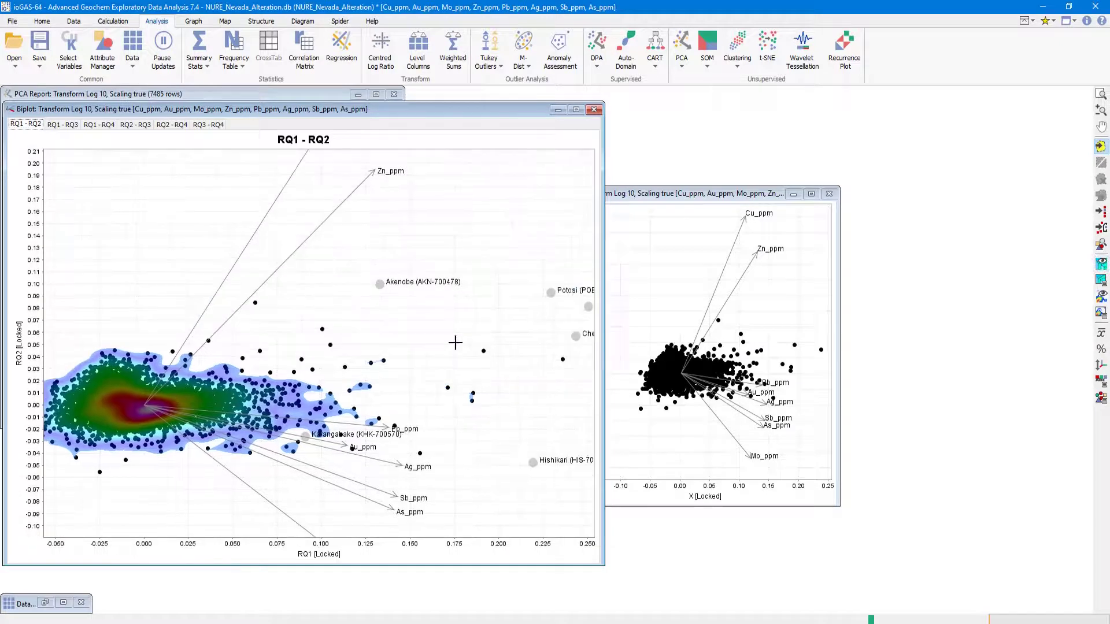
pyautogui.scroll(-5, 456, 343)
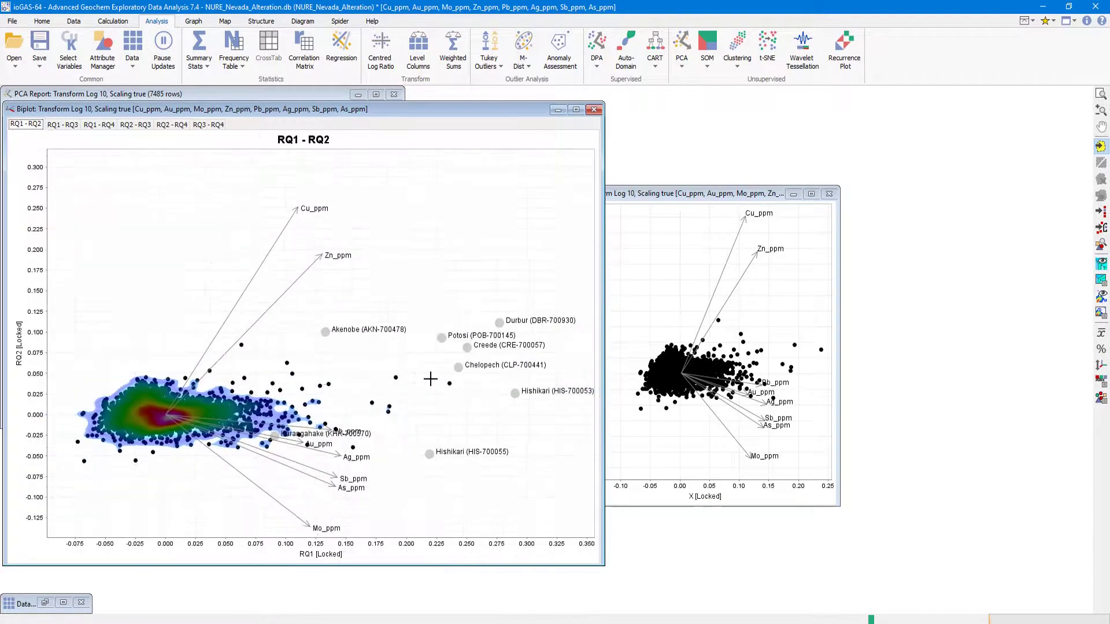
# - Minimise the biplot and PCA report, enlarge the 3D biplot, and switch to polygon selection
pyautogui.click(558, 109)
pyautogui.click(358, 94)
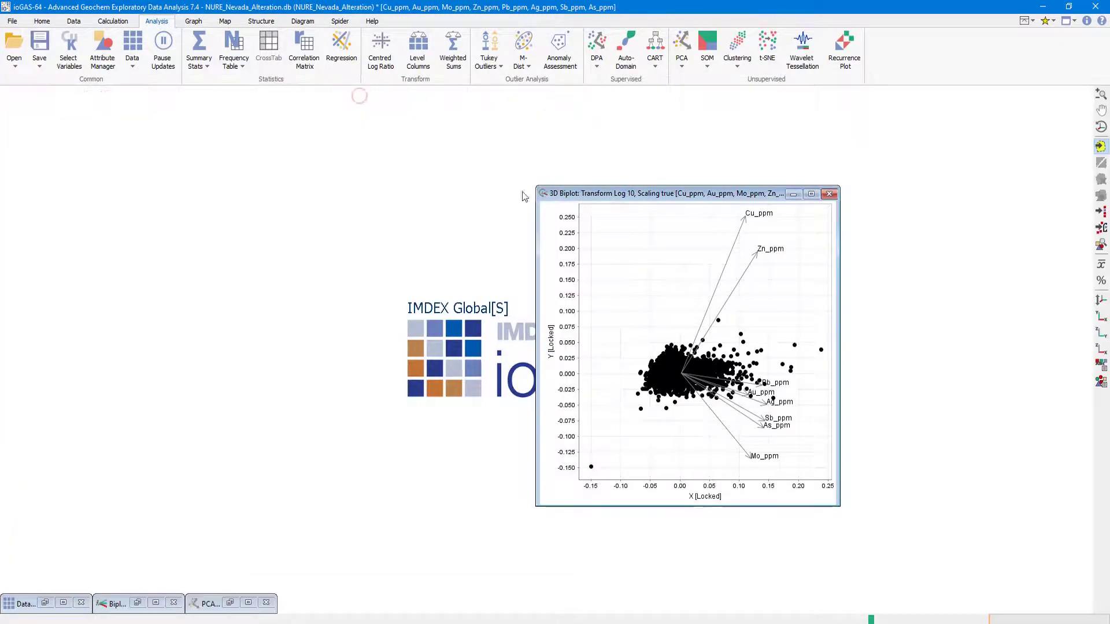
pyautogui.moveTo(535, 186); pyautogui.dragTo(391, 95)
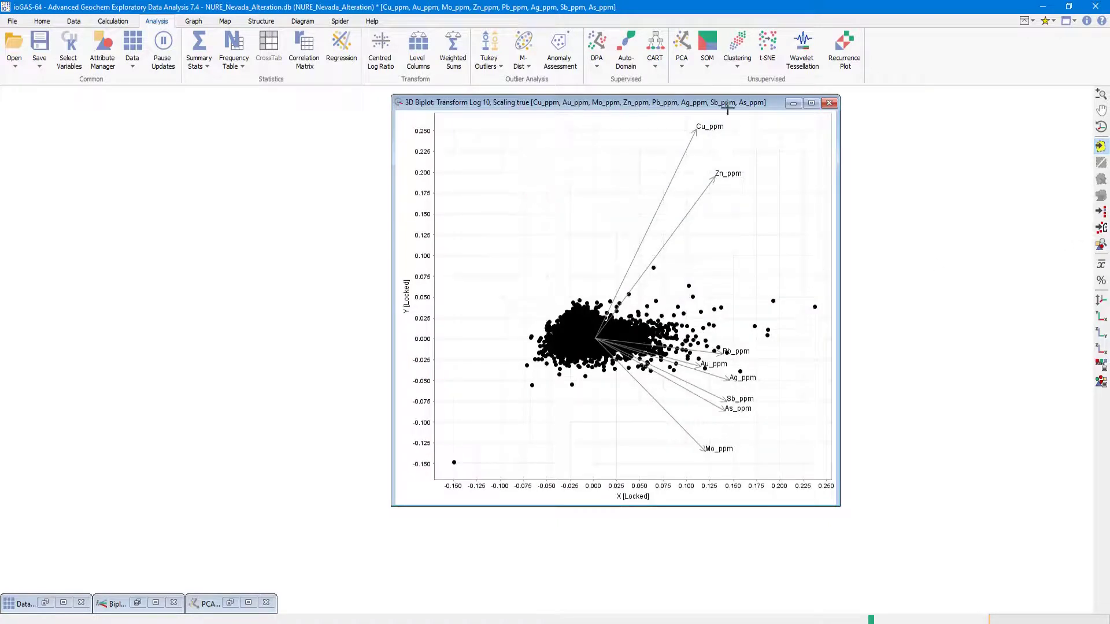
pyautogui.moveTo(727, 109); pyautogui.dragTo(736, 134)
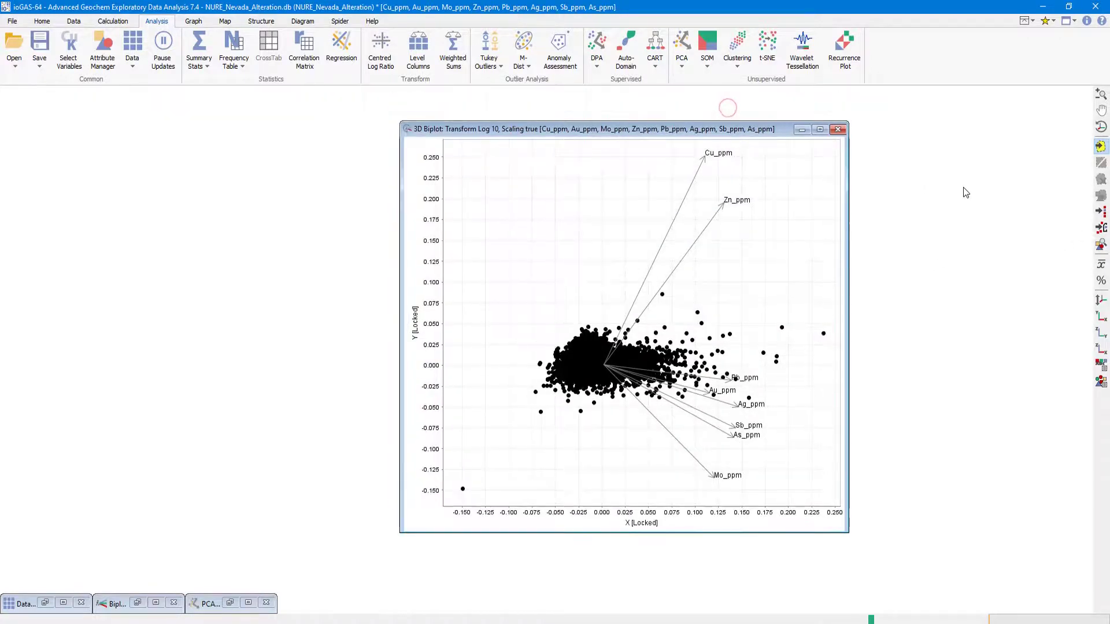
pyautogui.click(1102, 147)
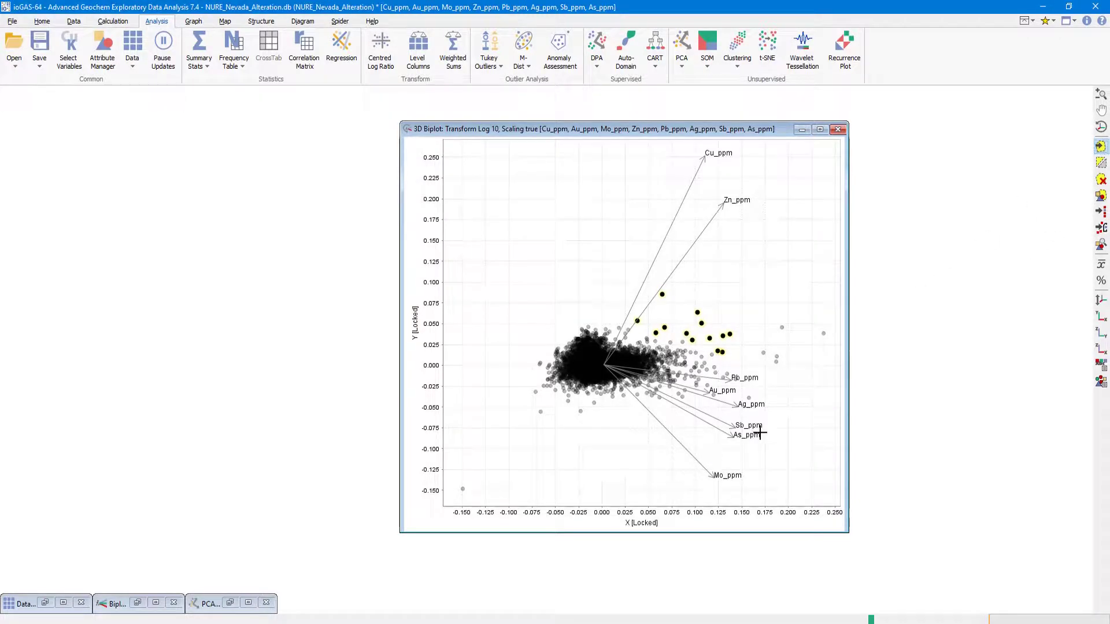
pyautogui.moveTo(723, 459); pyautogui.dragTo(539, 347)
# - Create a Cu–Au–Mo 3D plot and polygon-select a cluster of points
pyautogui.click(194, 22)
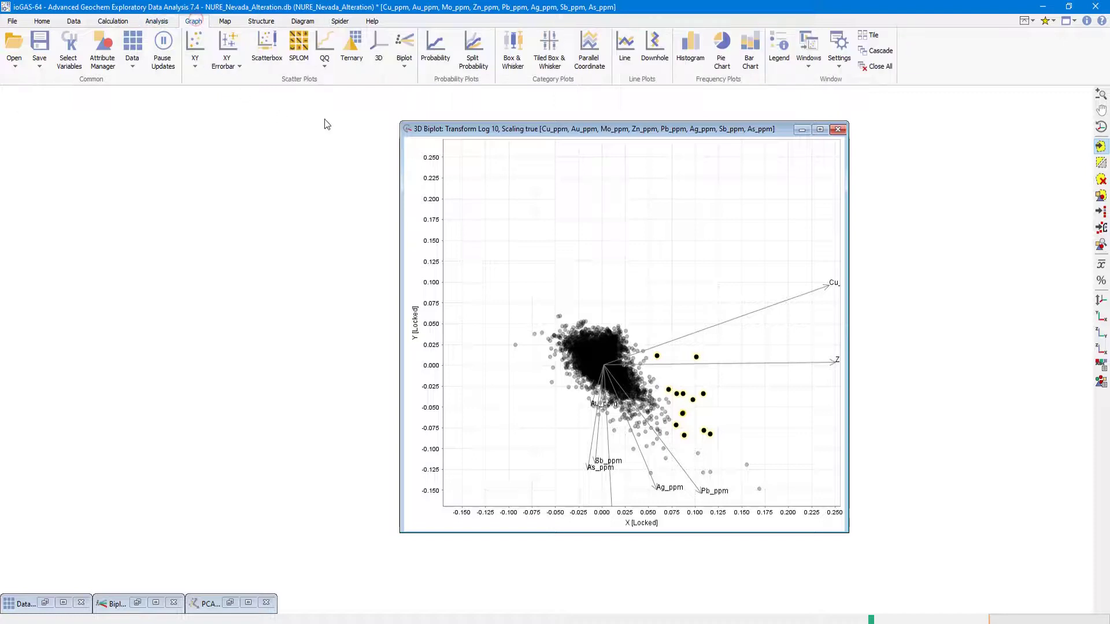
pyautogui.click(380, 56)
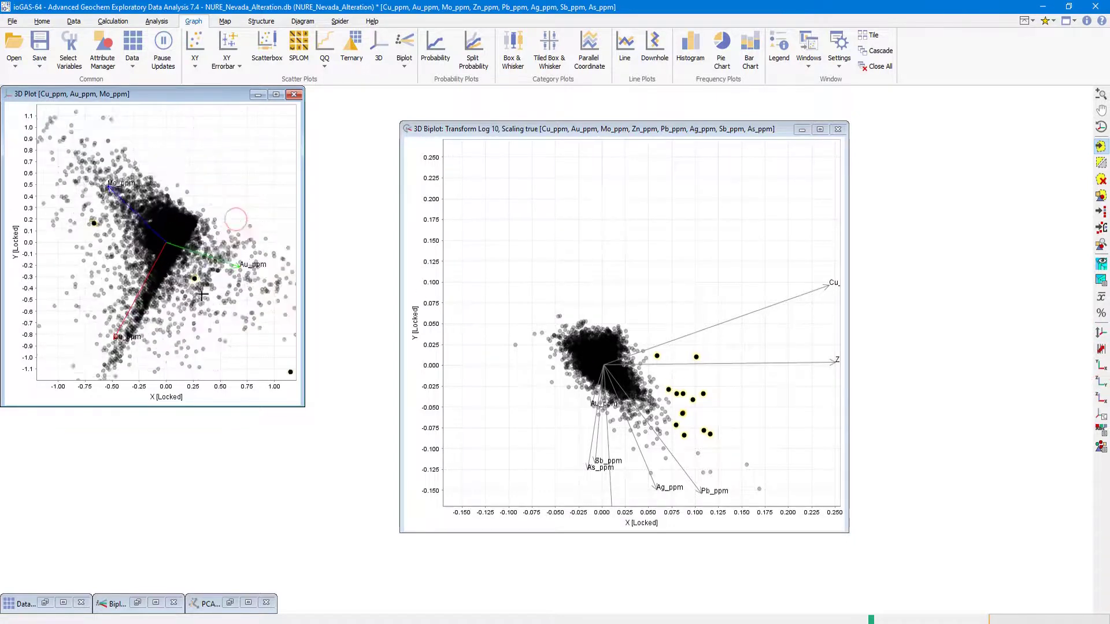
pyautogui.click(248, 218)
pyautogui.click(208, 202)
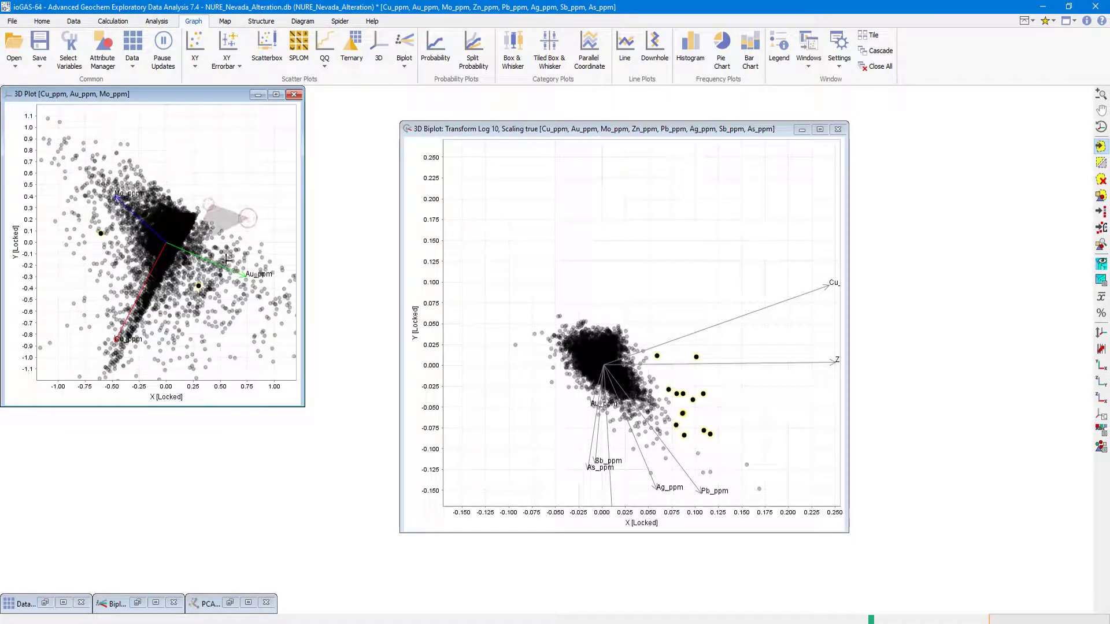
pyautogui.doubleClick(259, 264)
pyautogui.moveTo(255, 181)
pyautogui.mouseDown()
pyautogui.moveTo(263, 126)
pyautogui.moveTo(231, 347)
pyautogui.moveTo(234, 298)
pyautogui.mouseUp()
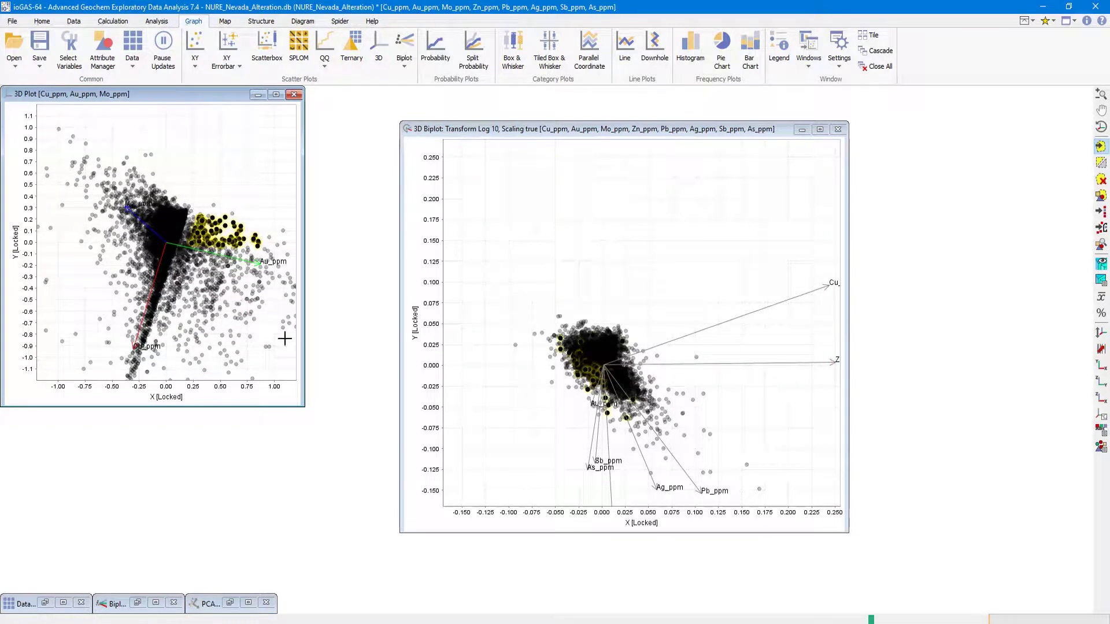
# - Start a batch open, discarding Nevada changes, and select demo.drillhole.csv, pt2 and pt3
pyautogui.click(801, 129)
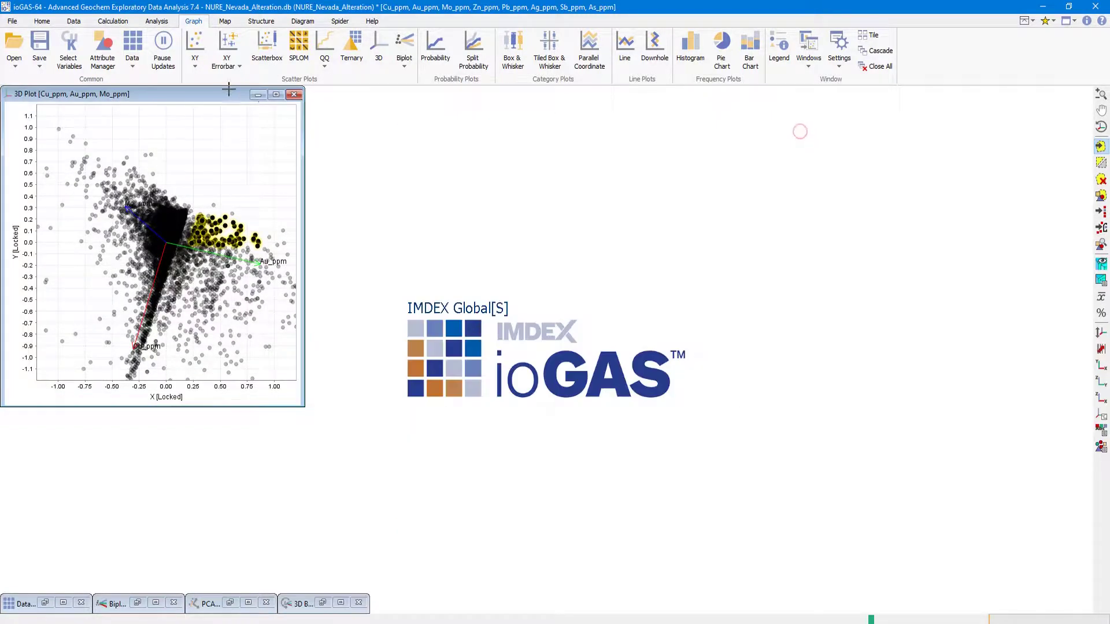
pyautogui.click(253, 94)
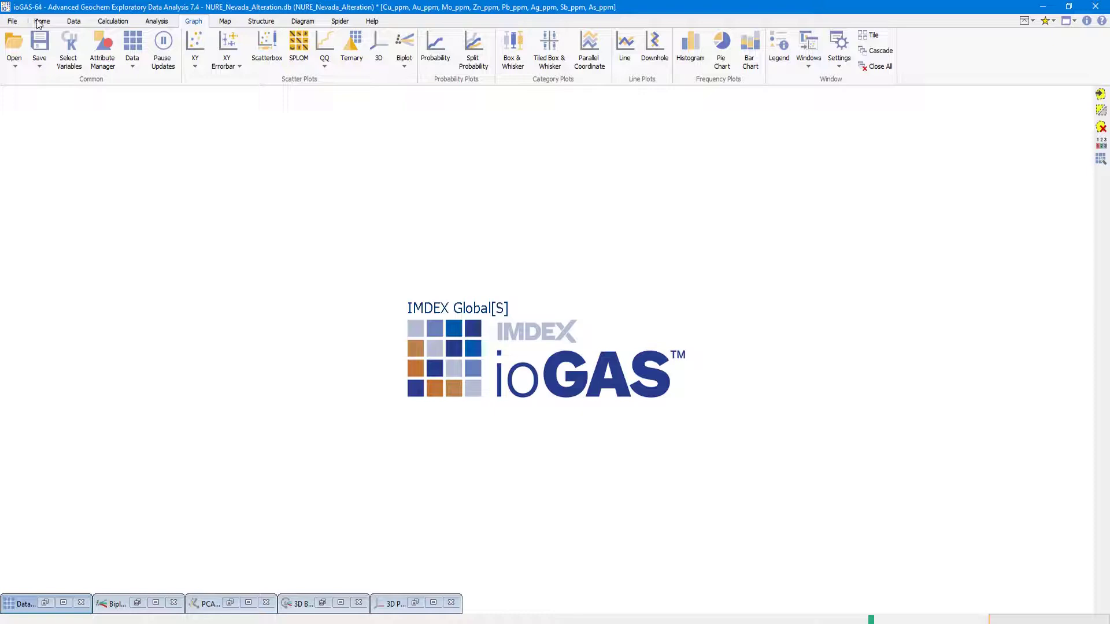
pyautogui.click(12, 21)
pyautogui.click(14, 63)
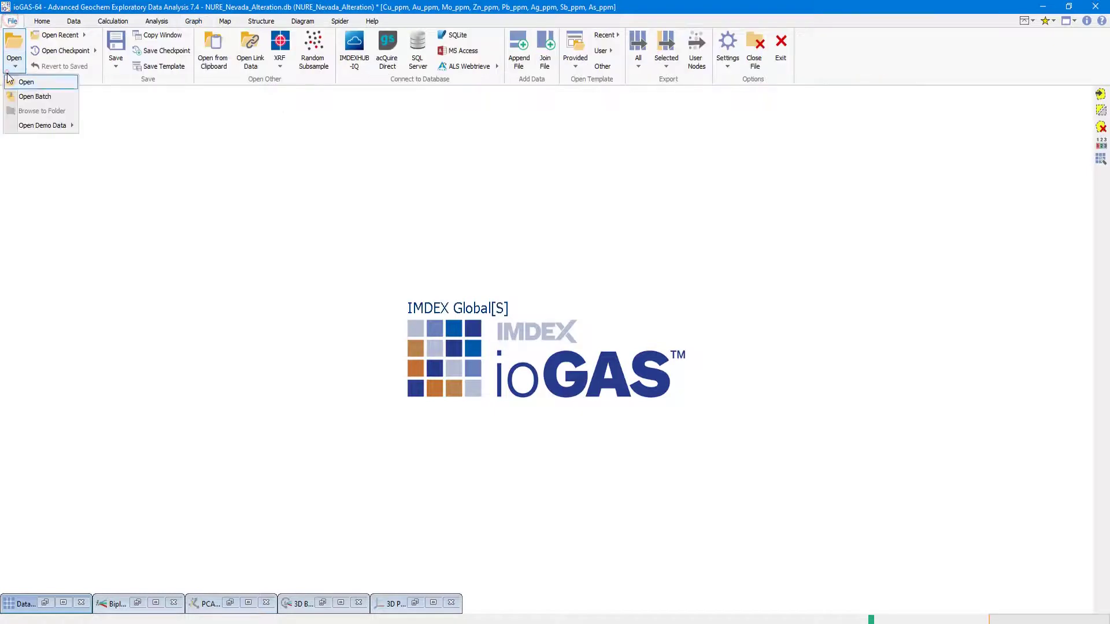
pyautogui.click(45, 104)
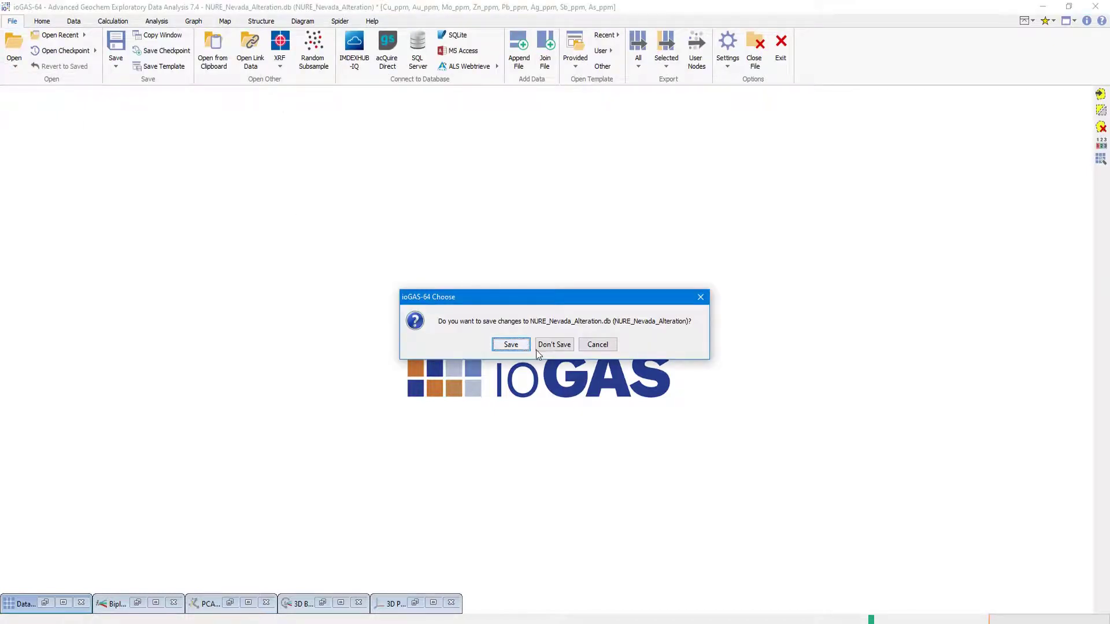
pyautogui.click(552, 347)
pyautogui.click(481, 253)
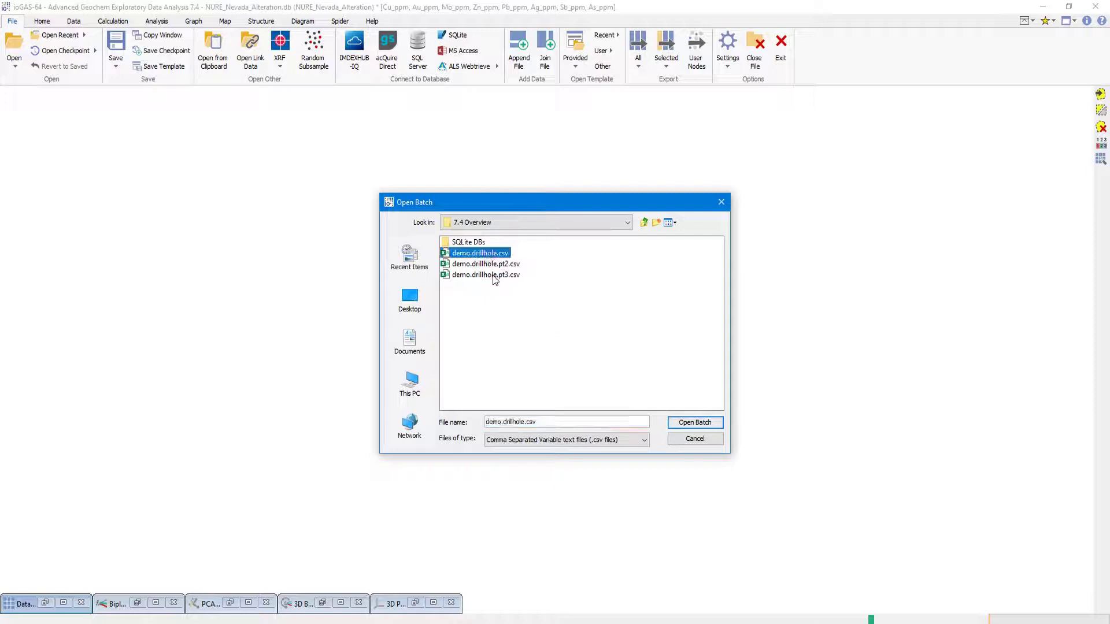
pyautogui.keyDown('shift'); pyautogui.click(493, 276); pyautogui.keyUp('shift')
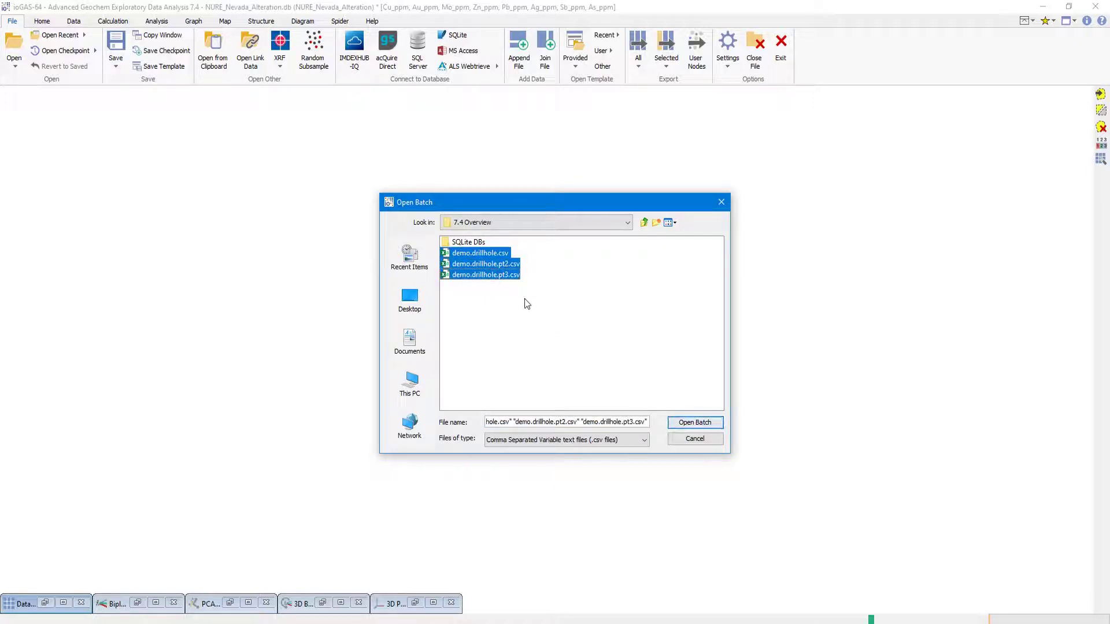
pyautogui.click(14, 61)
# - Load the three drillhole CSVs as one 2775-row batch dataset and accept column properties
pyautogui.click(690, 426)
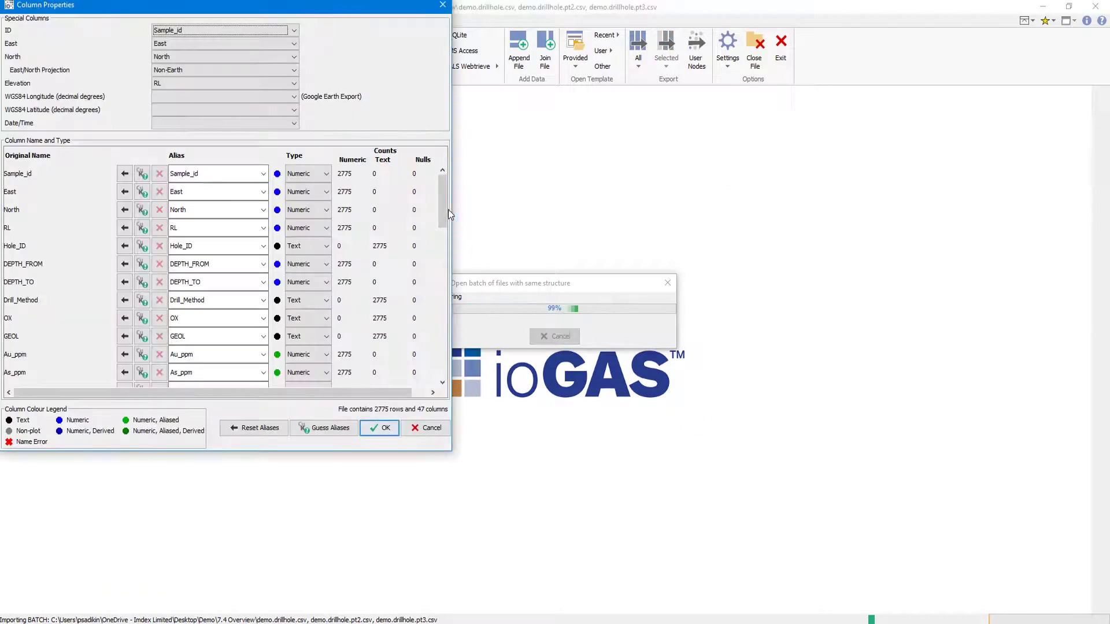
pyautogui.moveTo(441, 213); pyautogui.dragTo(442, 311)
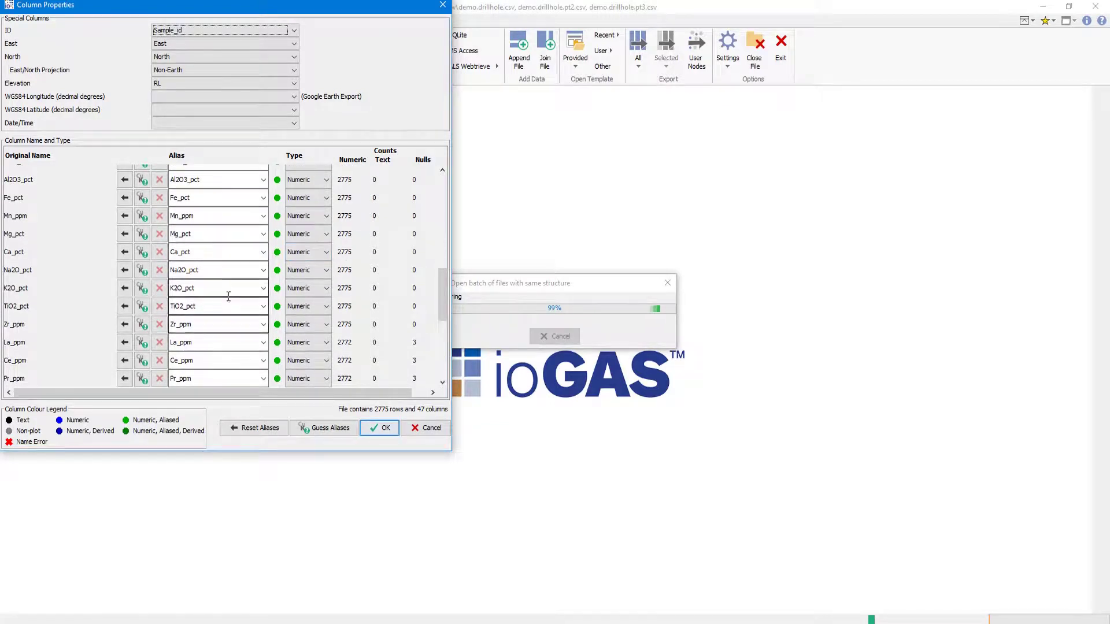
pyautogui.click(382, 429)
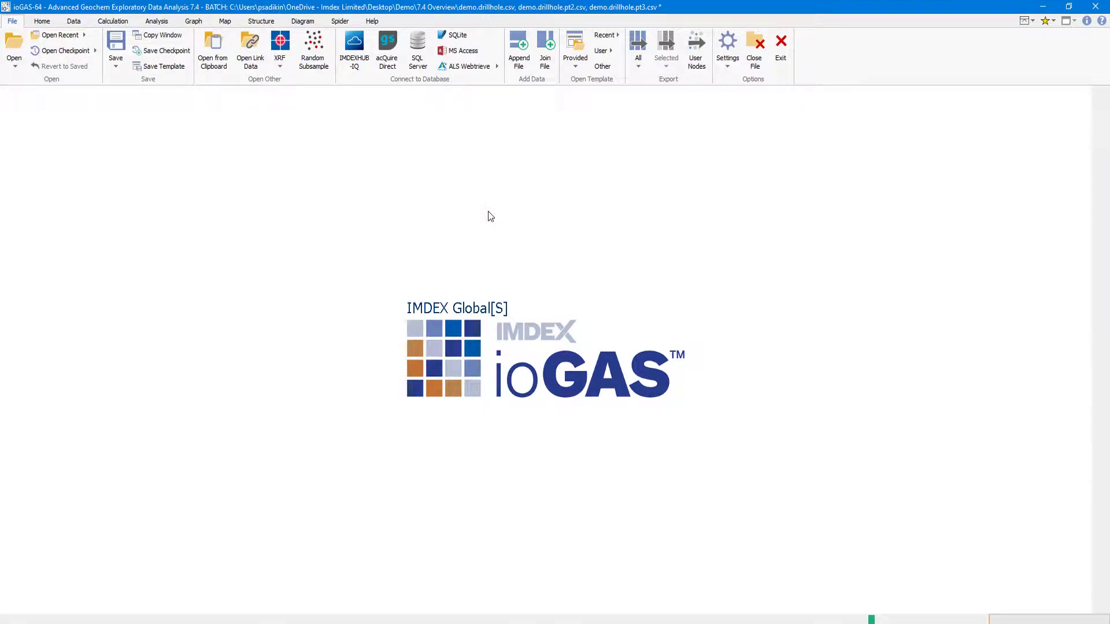
# - Select the Majors group, then remove Fe_pct, C_pct and S_pct, leaving eight variables
pyautogui.click(42, 20)
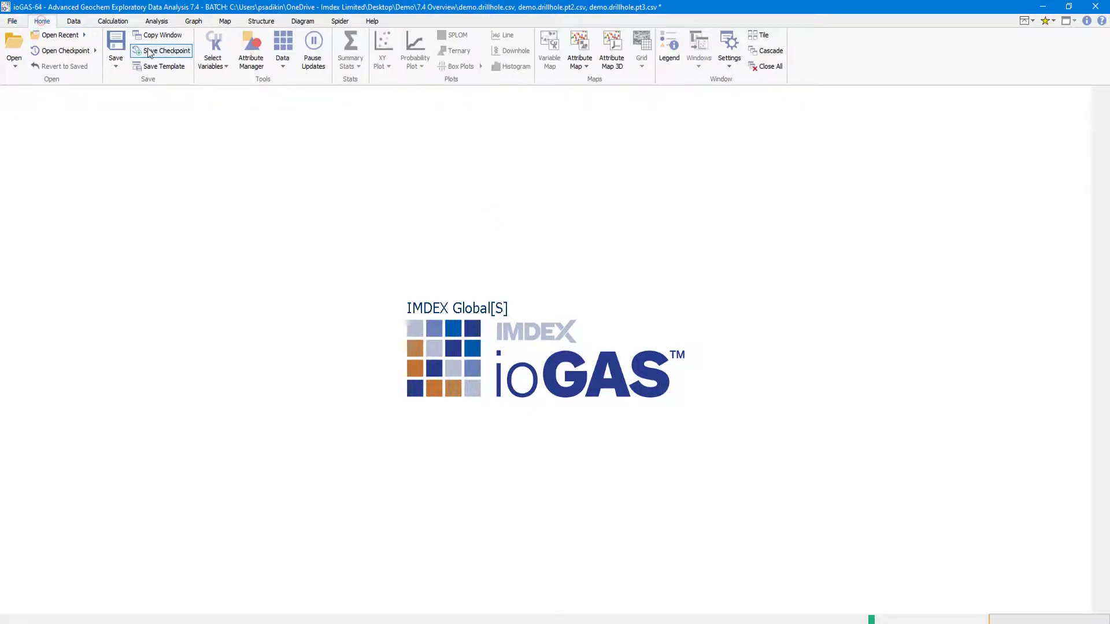
pyautogui.click(212, 49)
pyautogui.click(158, 124)
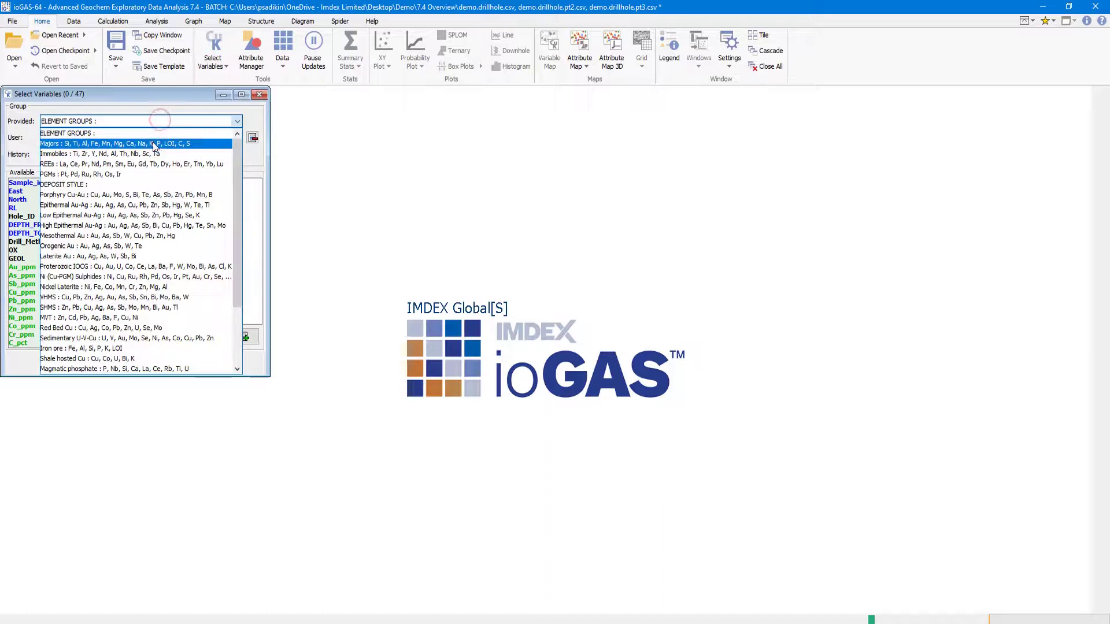
pyautogui.click(153, 141)
pyautogui.doubleClick(193, 206)
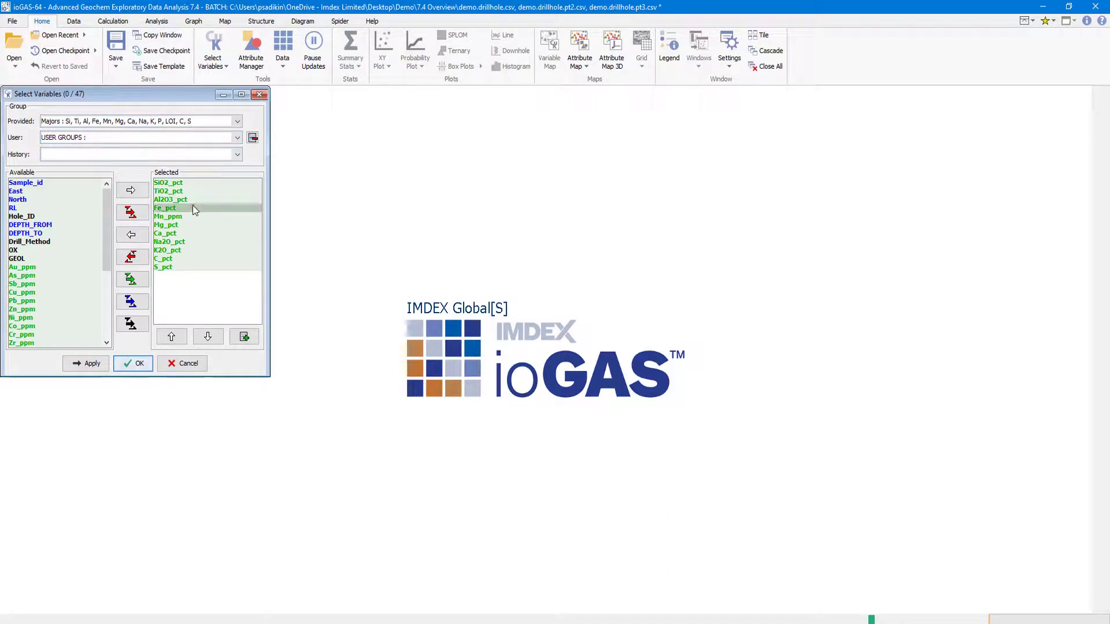
pyautogui.click(168, 249)
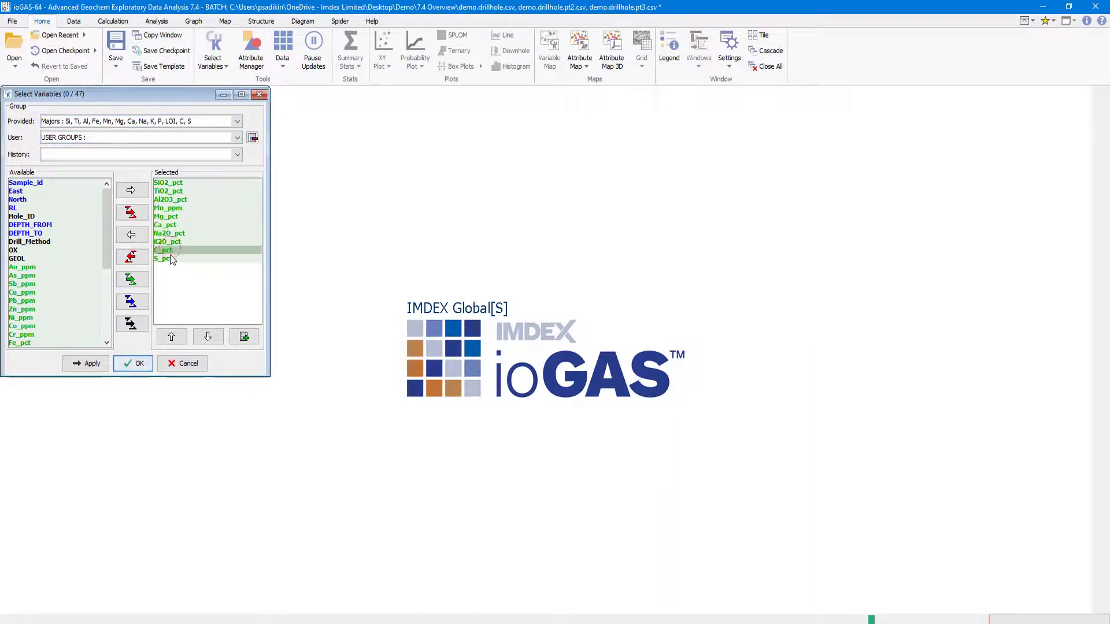
pyautogui.keyDown('shift'); pyautogui.click(172, 258); pyautogui.keyUp('shift')
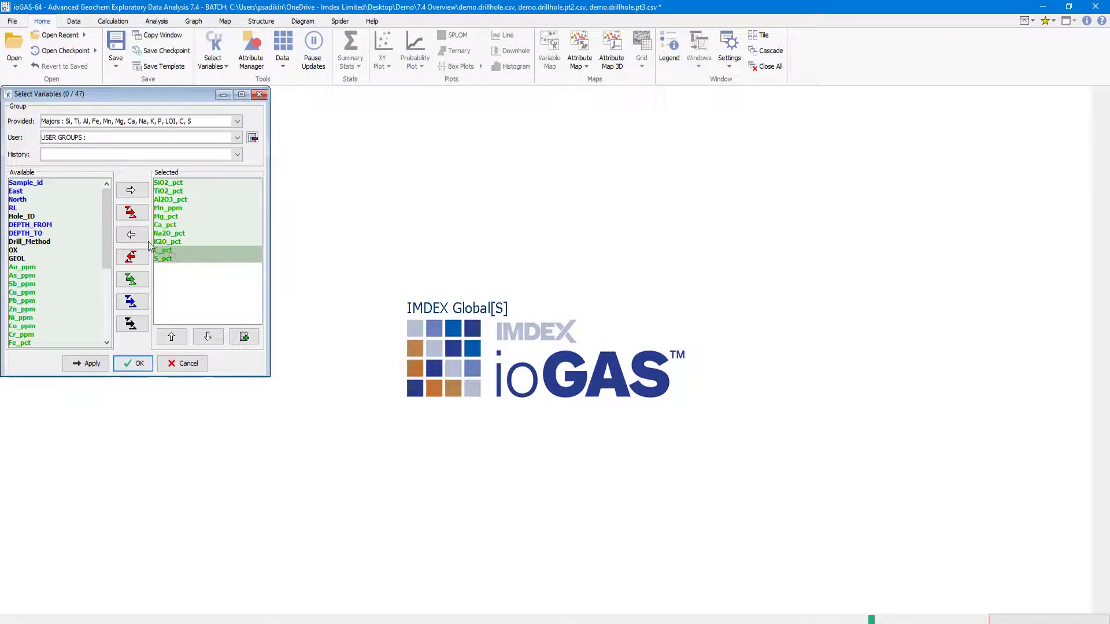
pyautogui.click(131, 235)
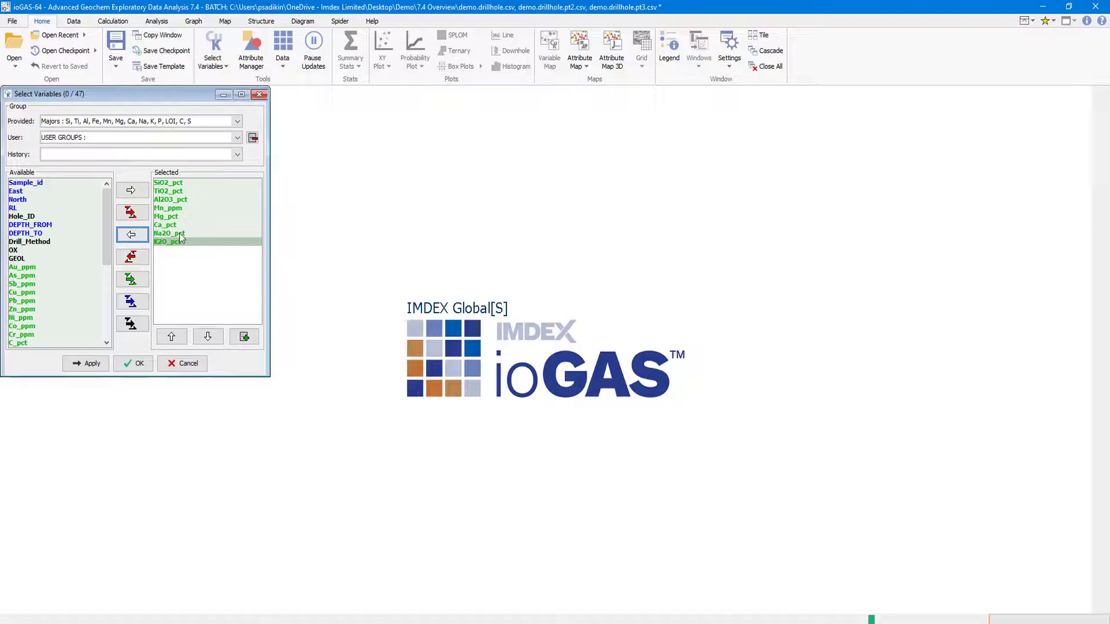
# - Confirm the eight chosen variables and sum them as oxide percentages, using MnO_pct for manganese
pyautogui.click(142, 361)
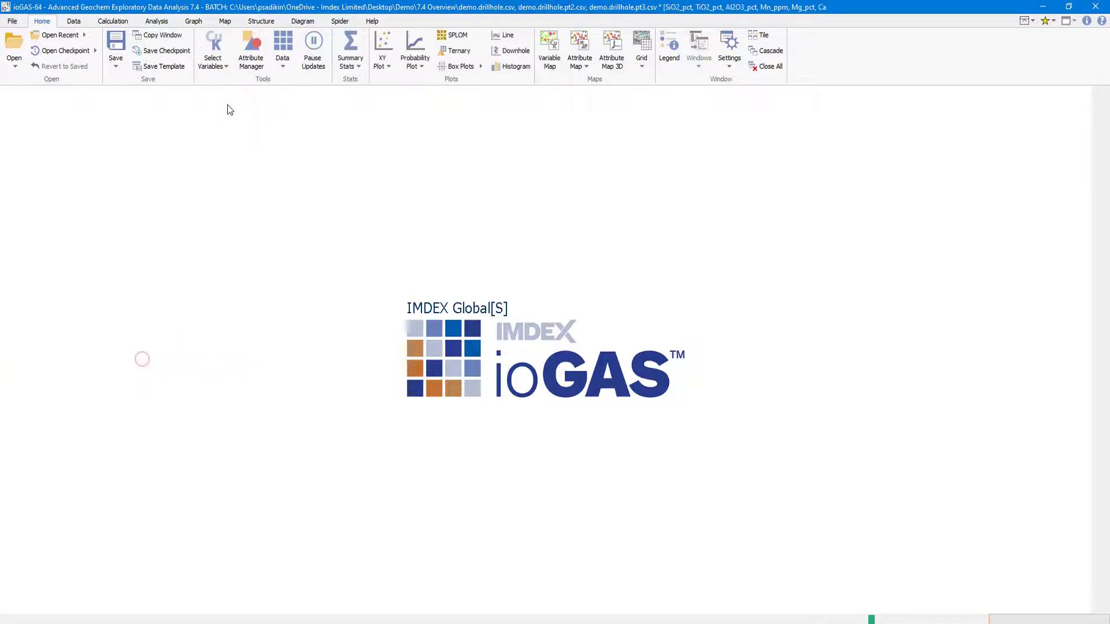
pyautogui.click(110, 27)
pyautogui.click(546, 65)
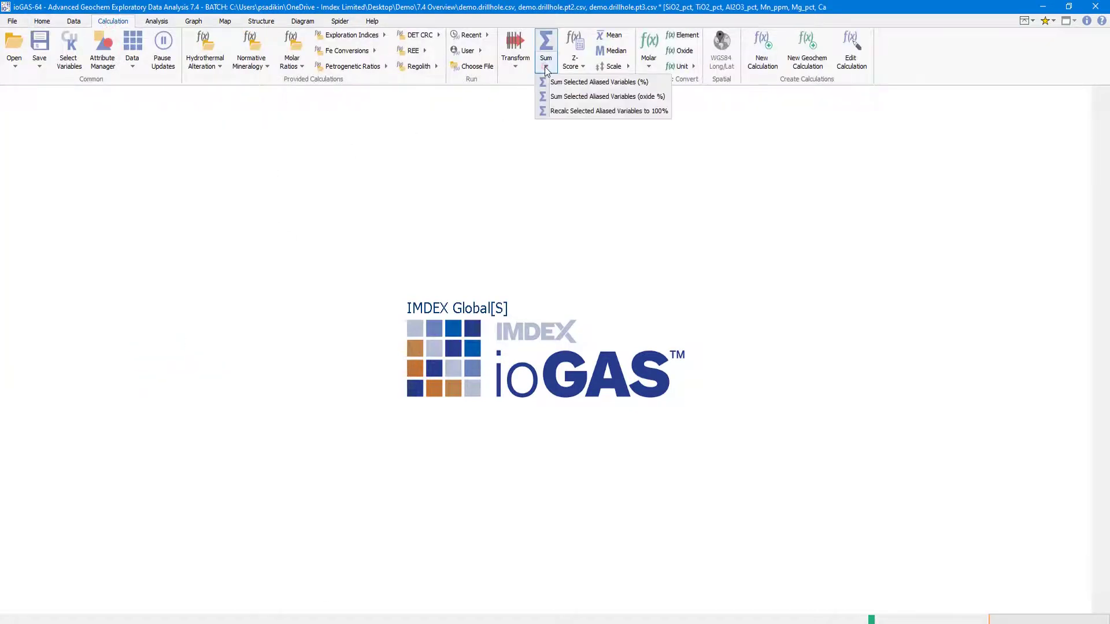
pyautogui.click(668, 97)
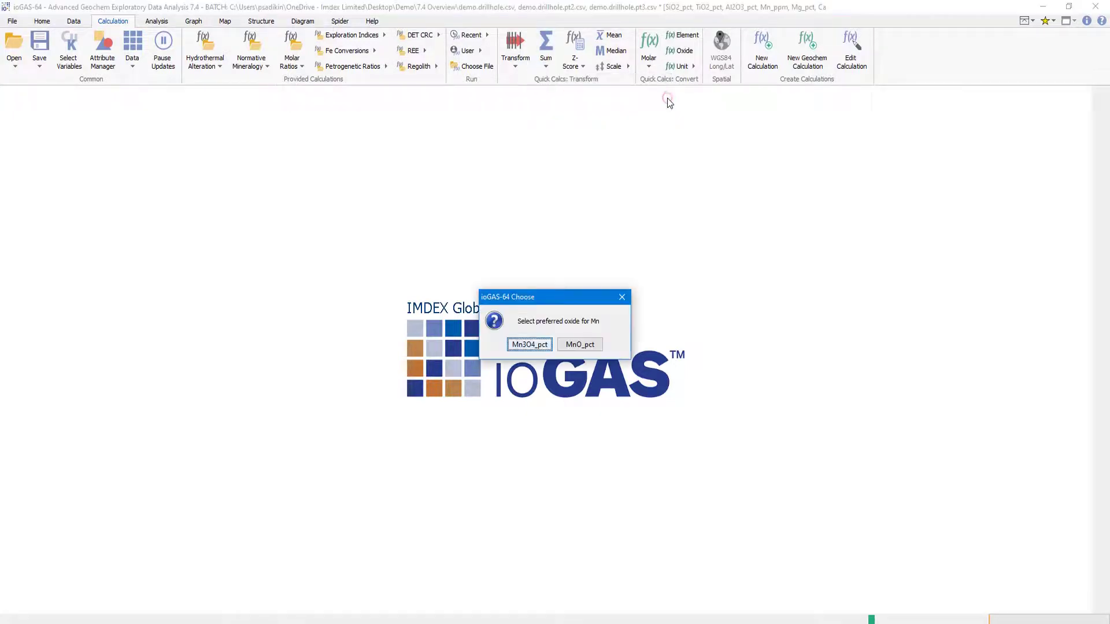
pyautogui.click(589, 349)
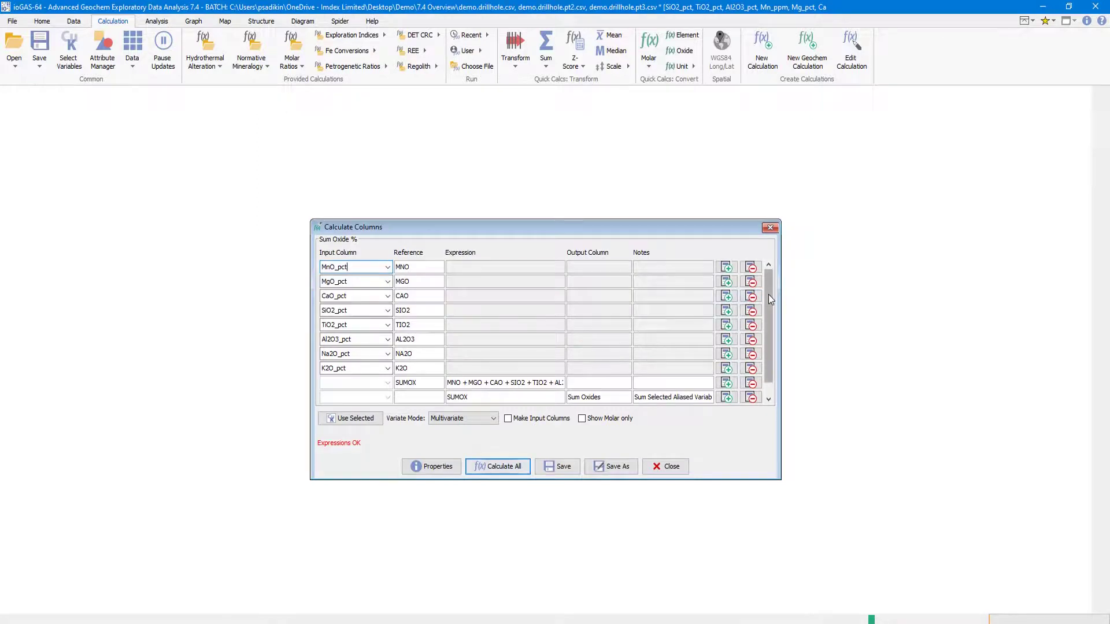
# - Edit the SUMOX expression and calculate Sum Oxides and Missing Oxides for all 2775 rows
pyautogui.moveTo(767, 293); pyautogui.dragTo(765, 324)
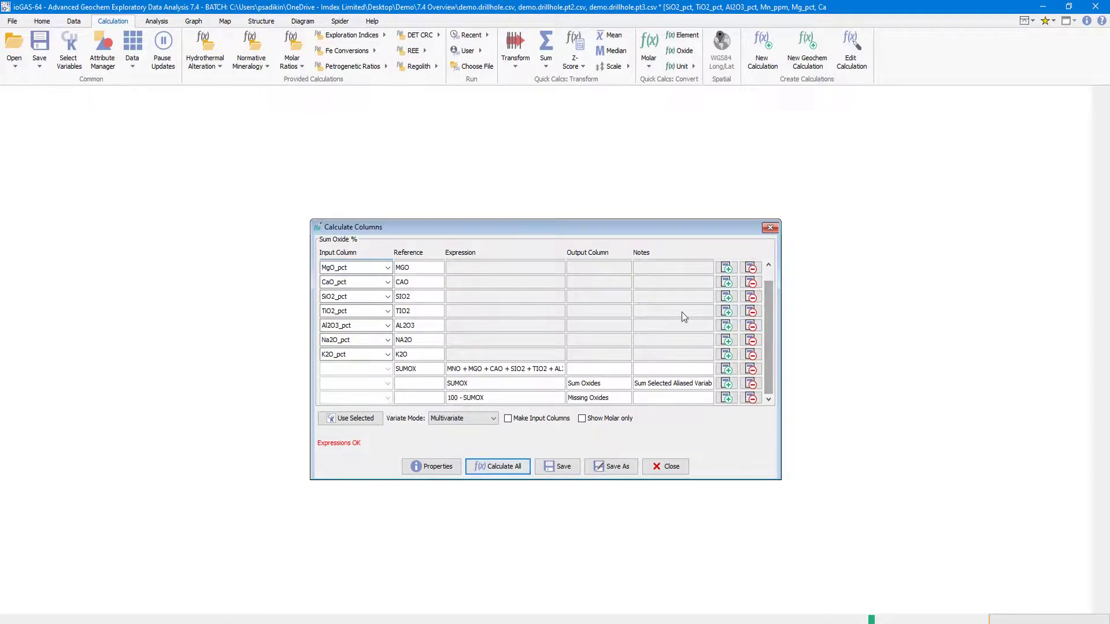
pyautogui.scroll(1, 611, 268)
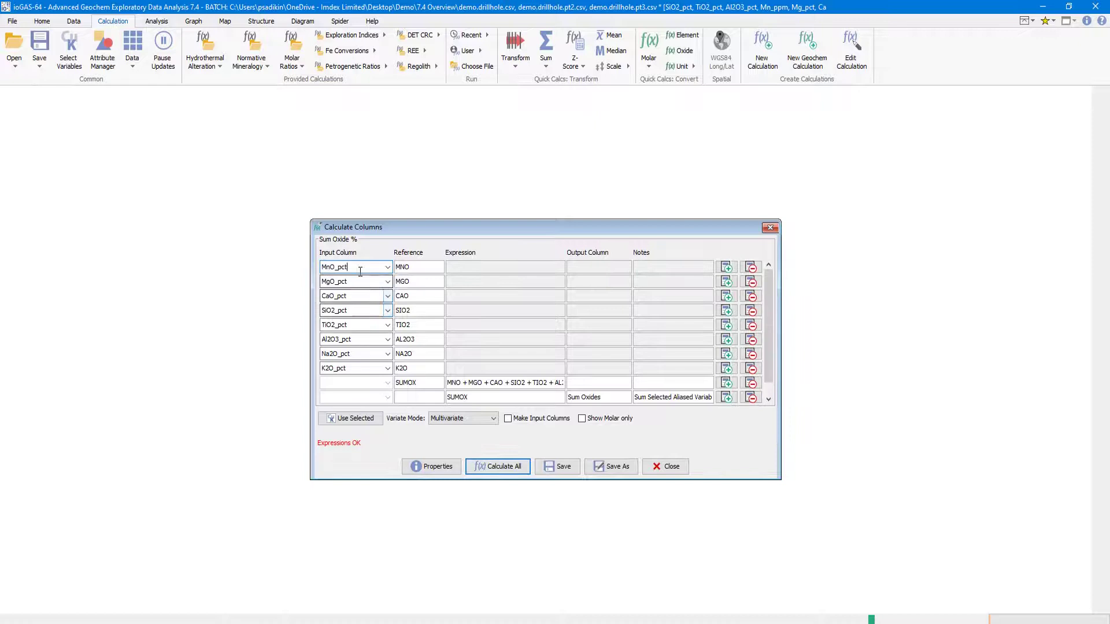
pyautogui.scroll(-1, 498, 329)
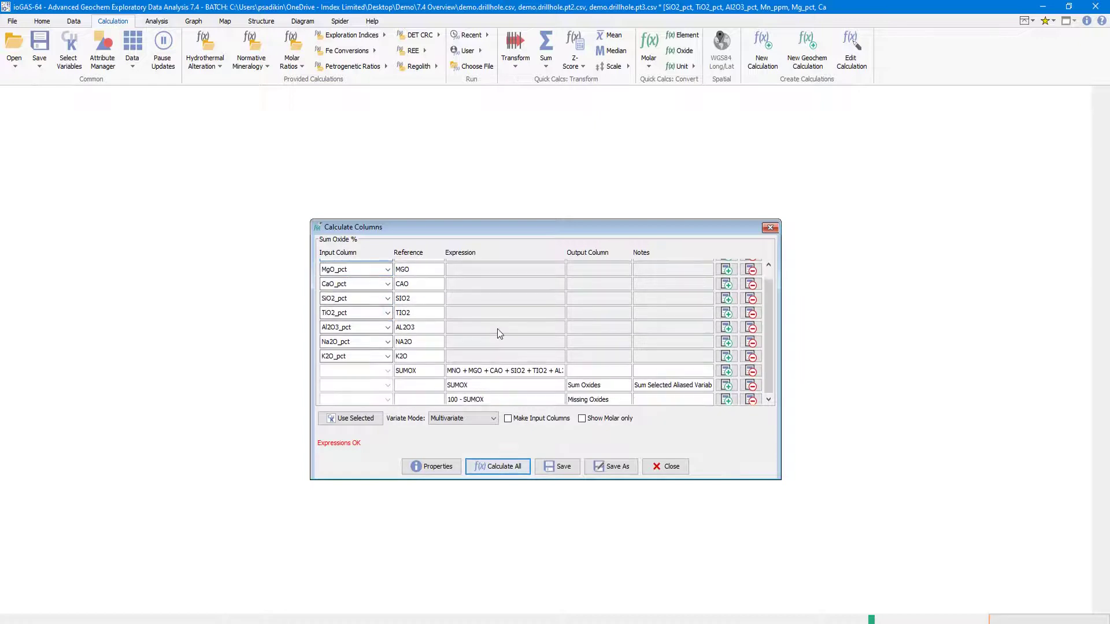
pyautogui.click(528, 373)
pyautogui.click(548, 370)
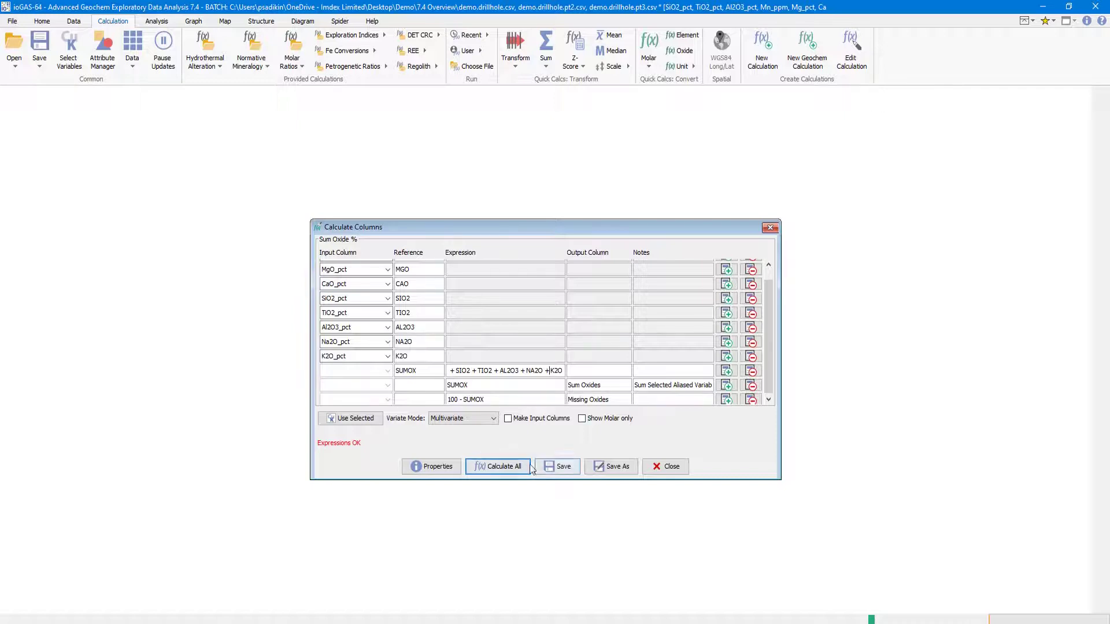
pyautogui.click(501, 467)
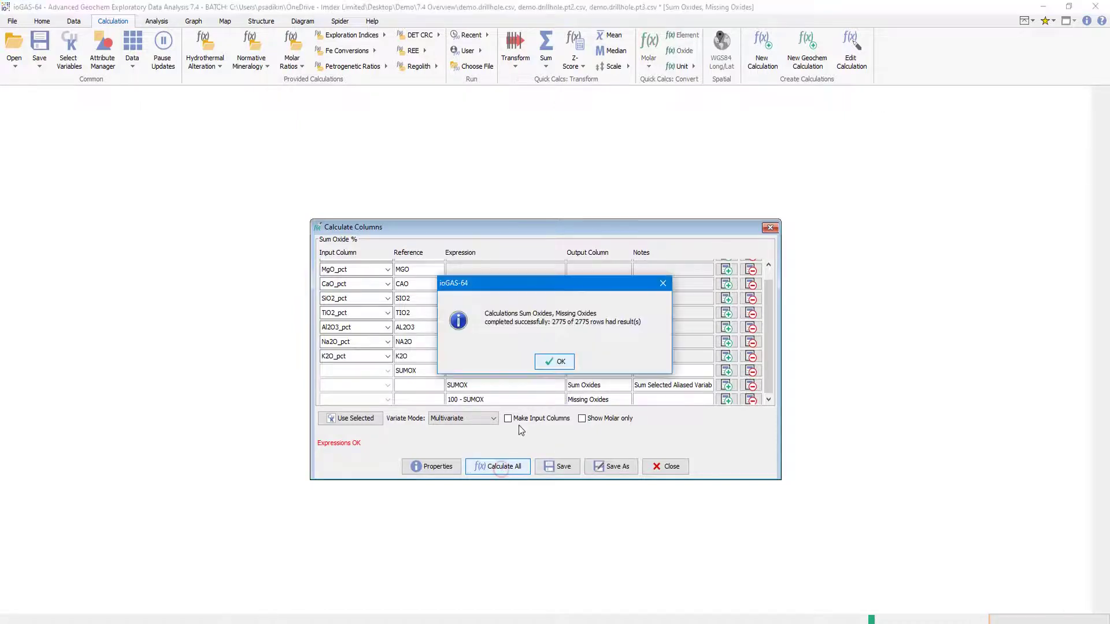
pyautogui.click(549, 364)
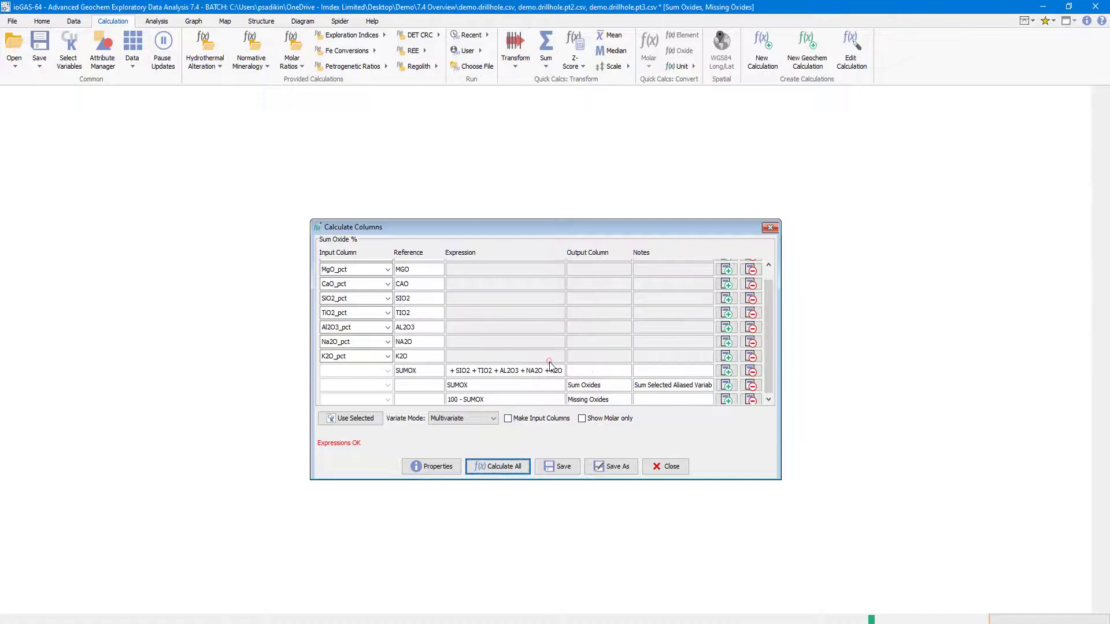
# - Close the calculation editor, answer the save prompt, and view the full data table
pyautogui.click(664, 467)
pyautogui.press('Return')
pyautogui.hotkey('ctrl', 'd')
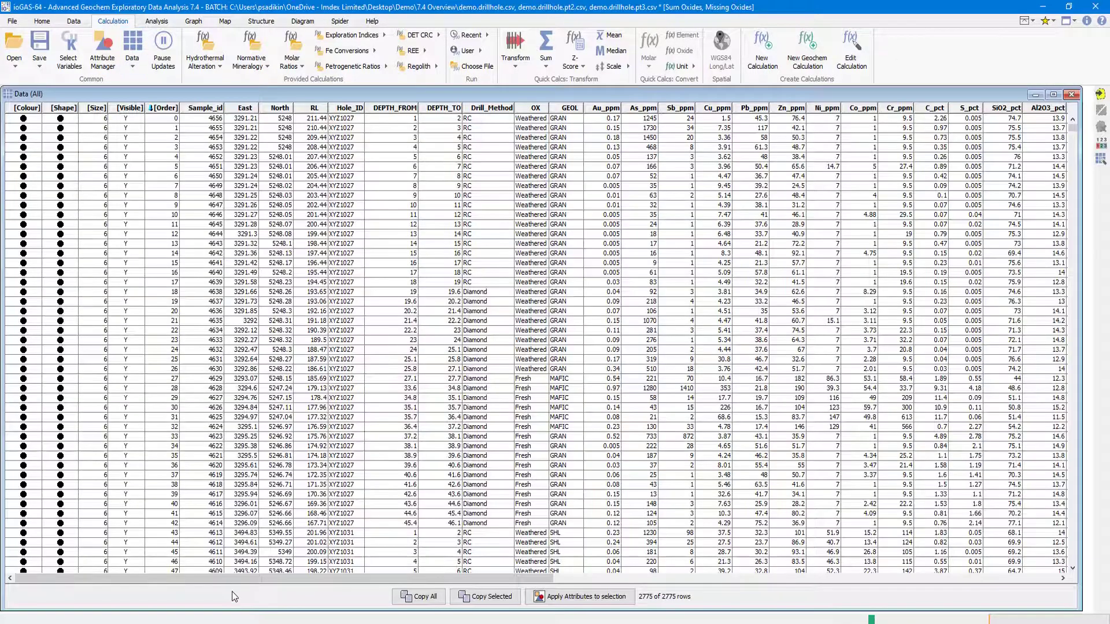
pyautogui.moveTo(231, 578); pyautogui.dragTo(736, 578)
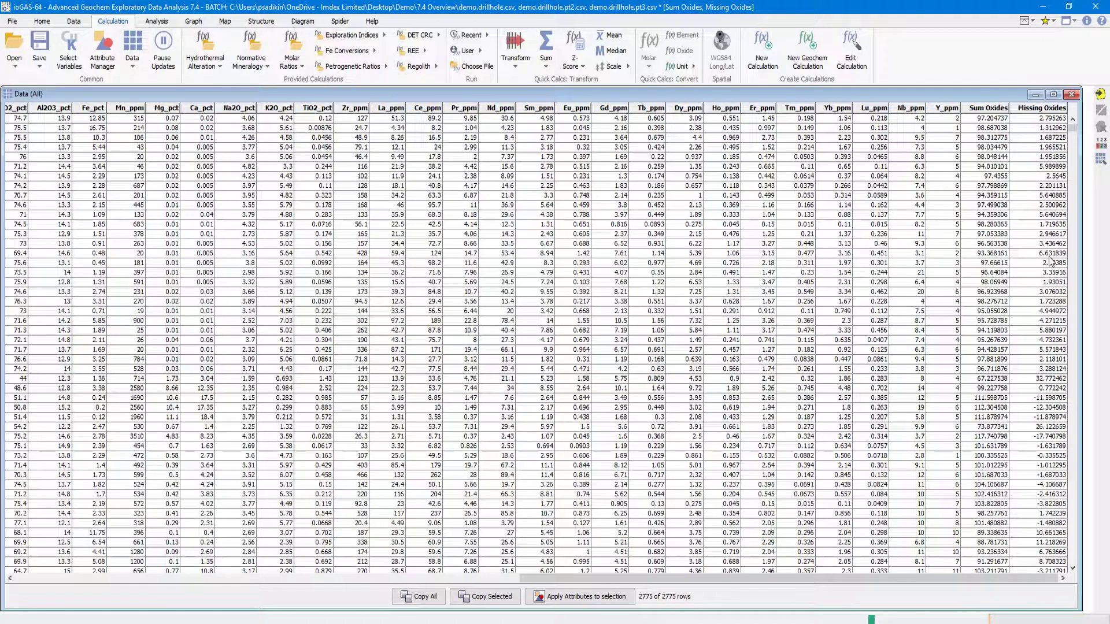
# - Reload the eight-oxide variable set, dropping Mn_ppm, Mg_pct and Ca_pct to keep five oxides
pyautogui.click(1035, 95)
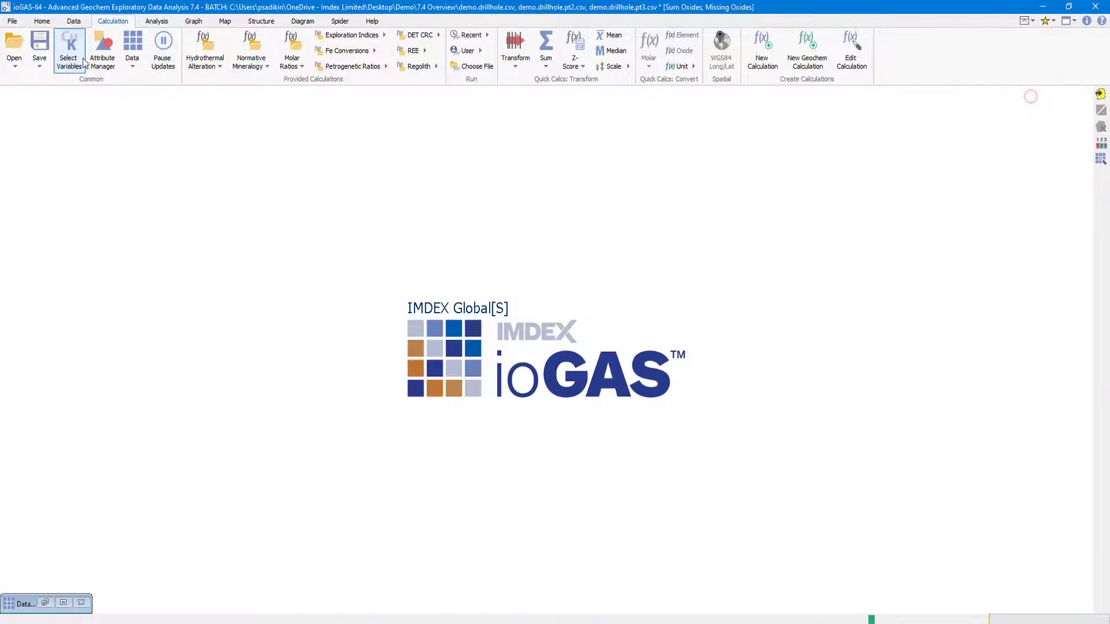
pyautogui.click(68, 49)
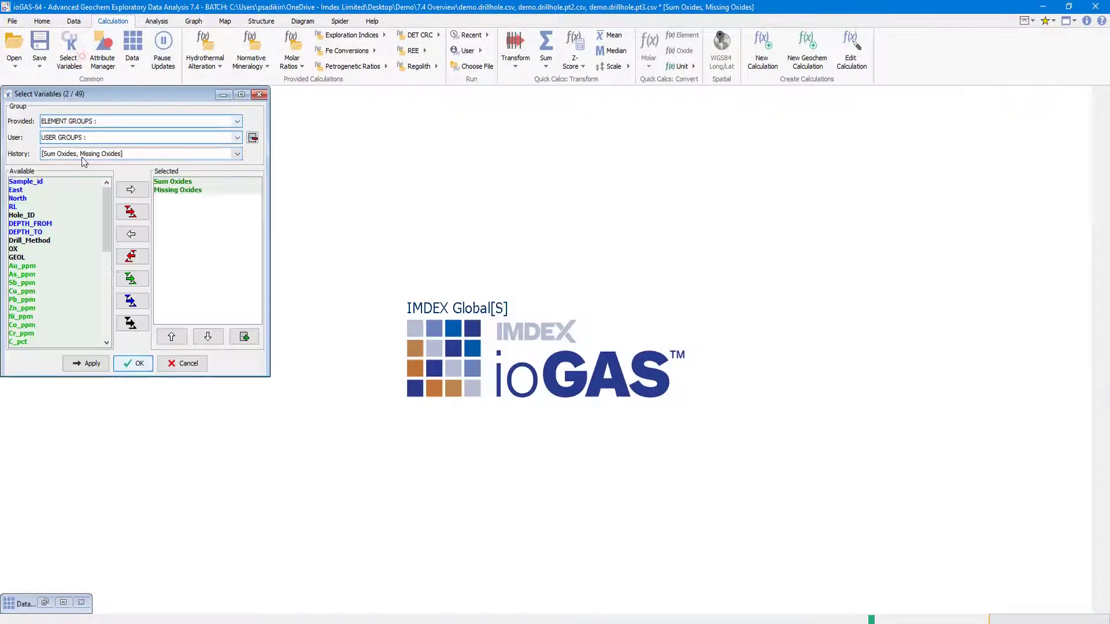
pyautogui.click(131, 153)
pyautogui.click(121, 176)
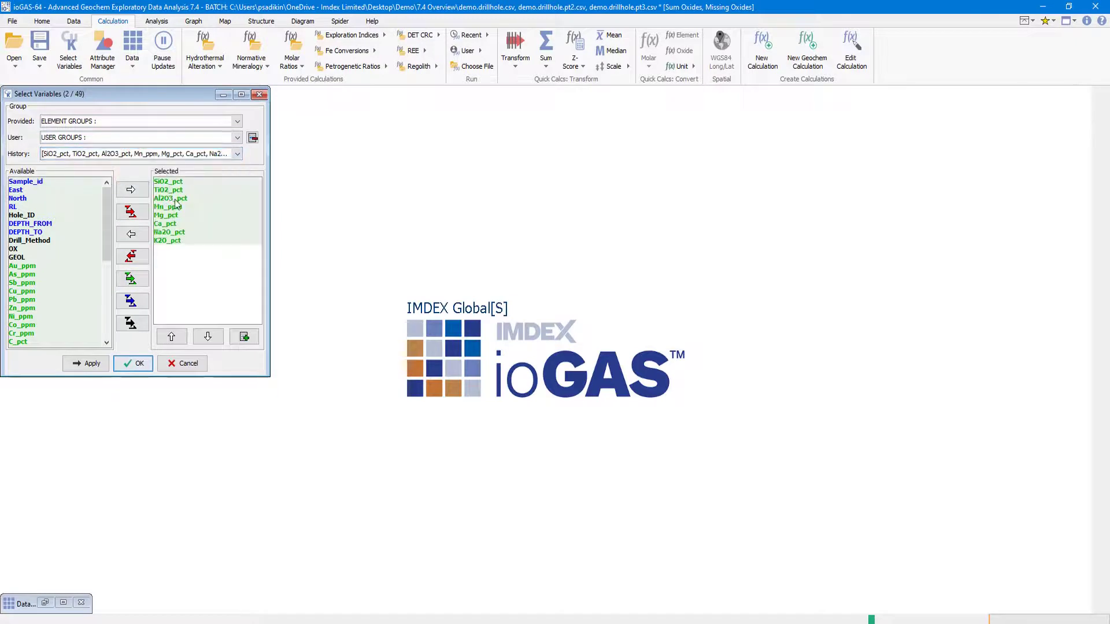
pyautogui.moveTo(188, 182); pyautogui.dragTo(160, 224)
pyautogui.click(132, 239)
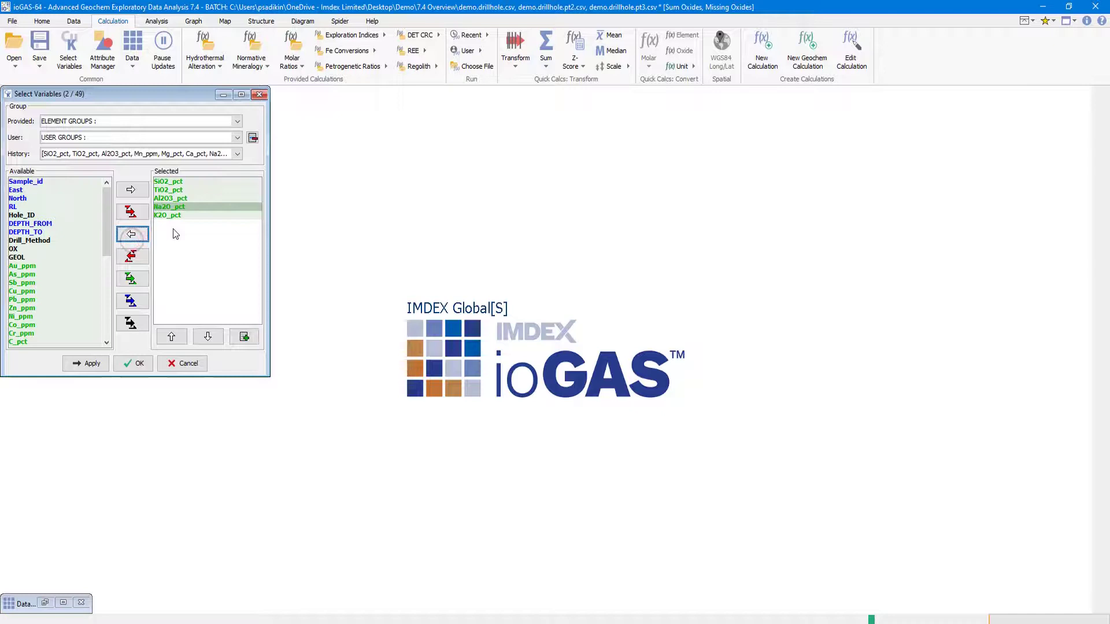
pyautogui.click(137, 363)
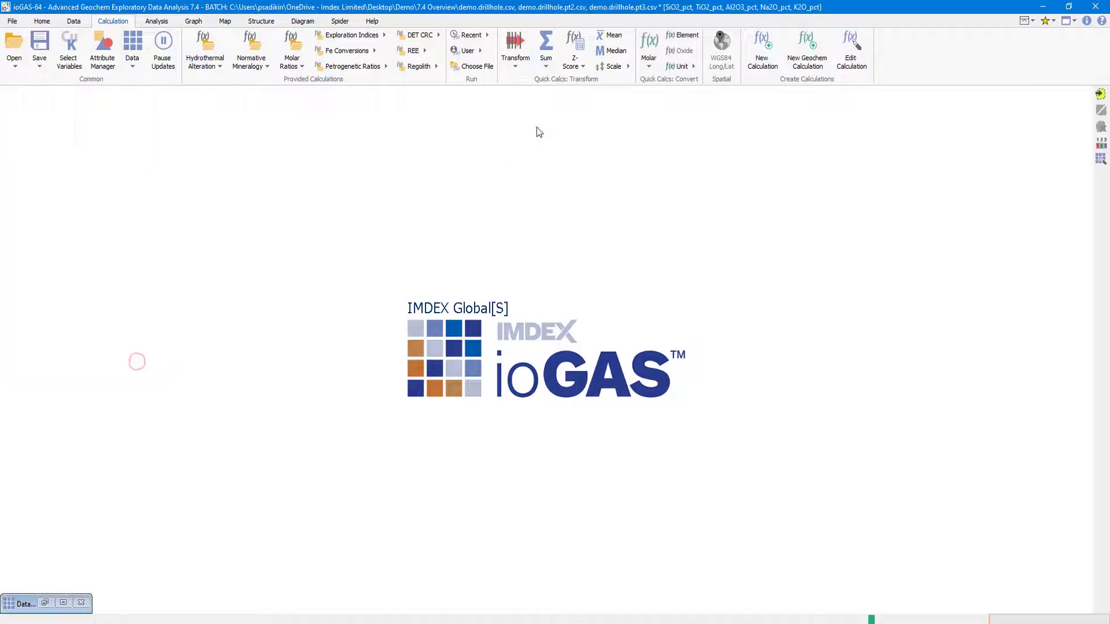
# - Check the sum calculation options without choosing one, then show the Graph commands
pyautogui.click(546, 65)
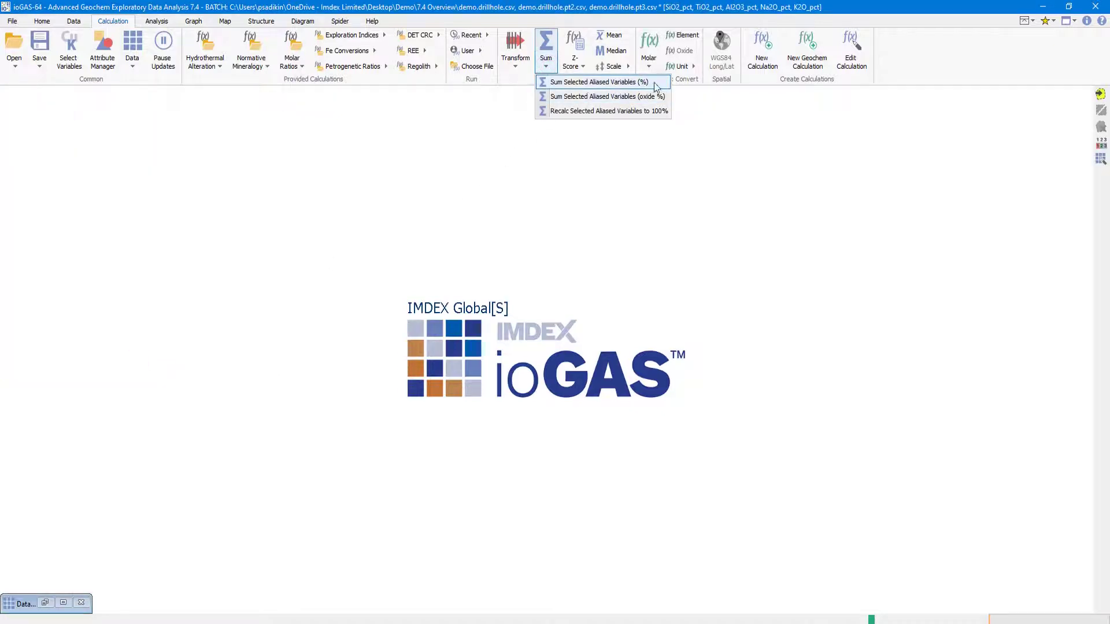
pyautogui.click(665, 114)
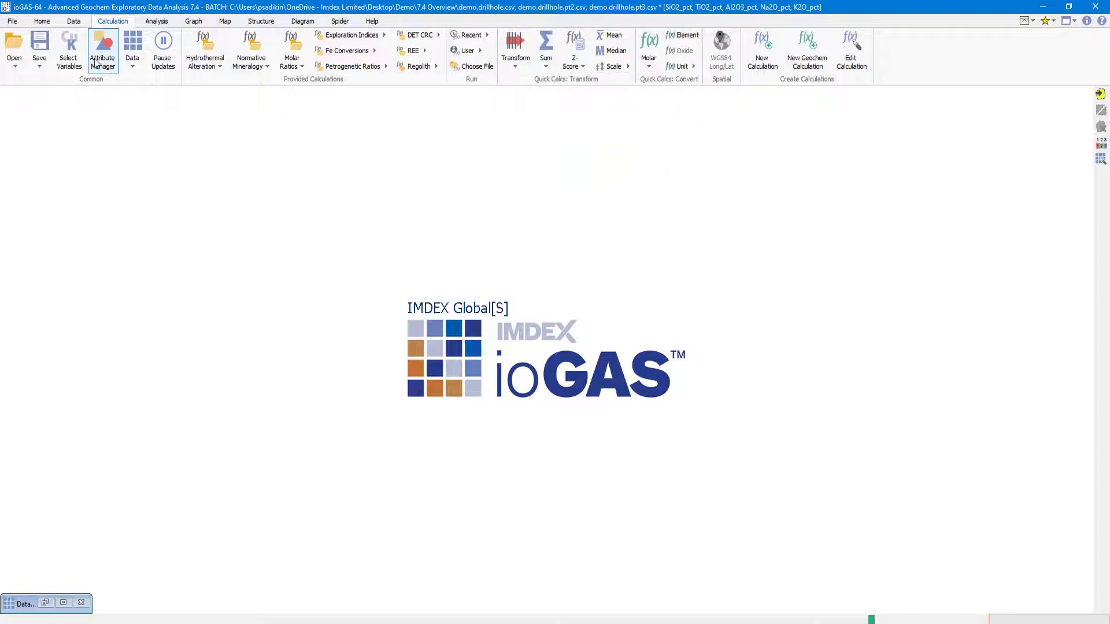
pyautogui.click(192, 23)
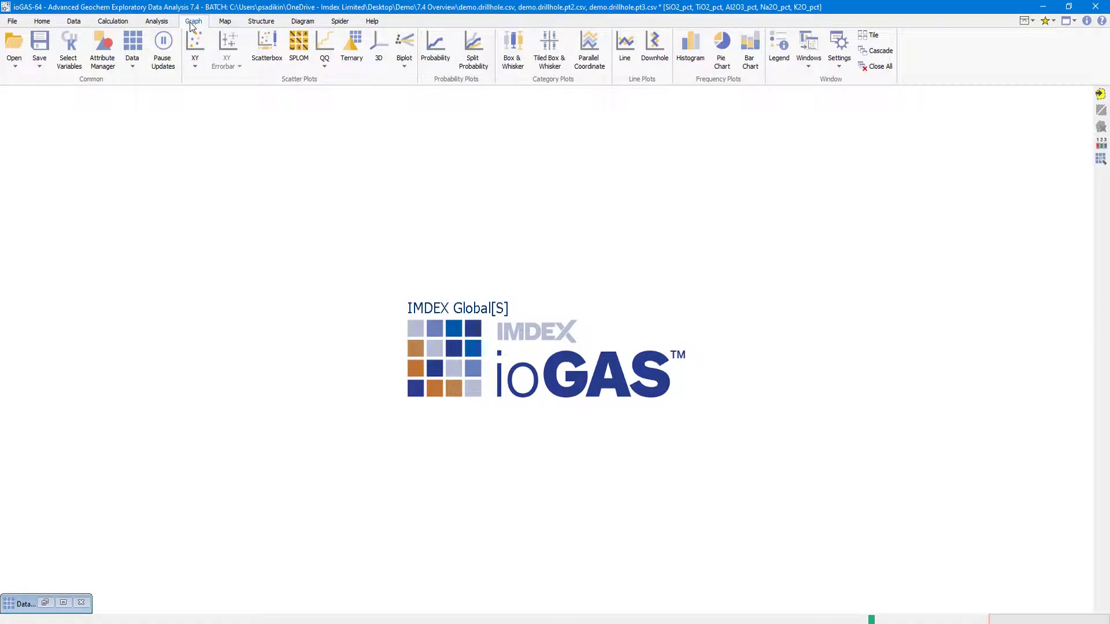
# - Open the Downhole Plot and Line Plot setup dialogs, moving the line plot aside
pyautogui.click(662, 66)
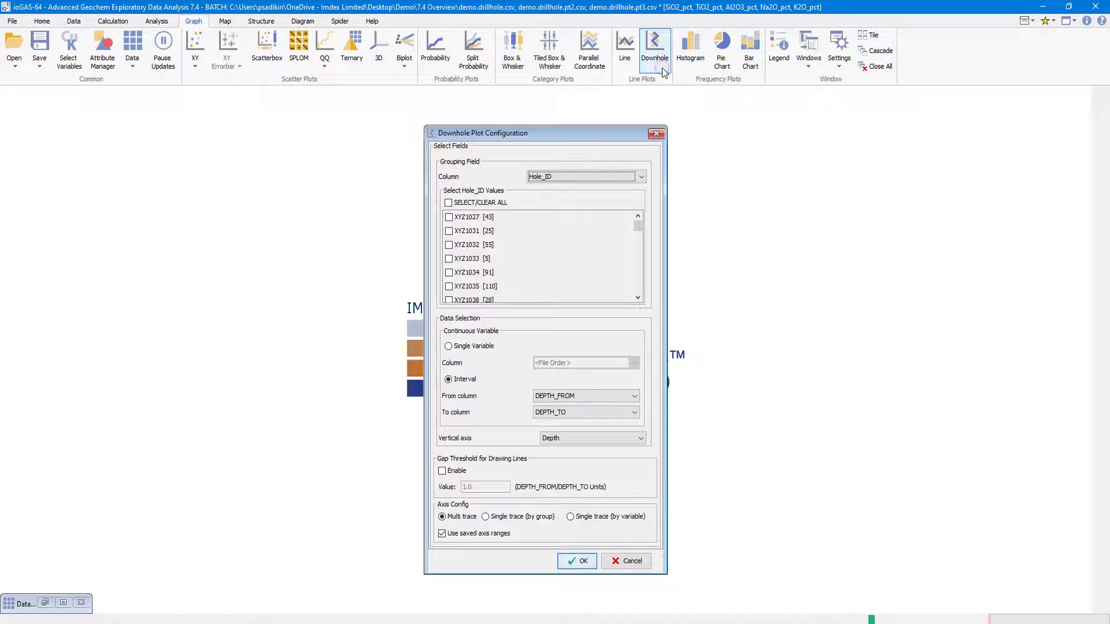
pyautogui.click(625, 55)
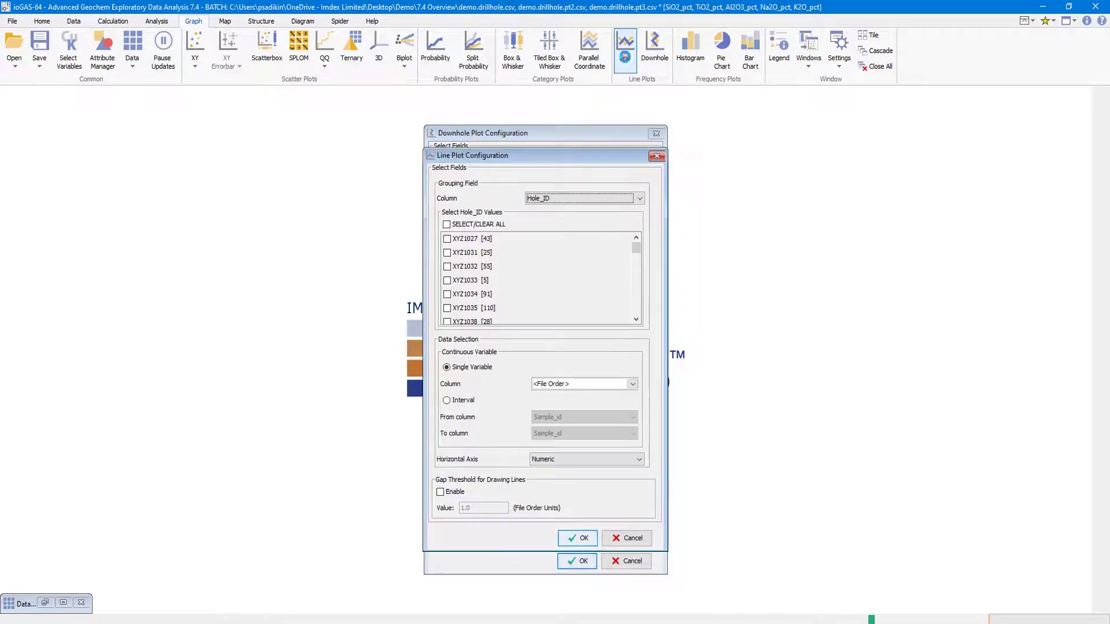
pyautogui.moveTo(572, 156); pyautogui.dragTo(320, 148)
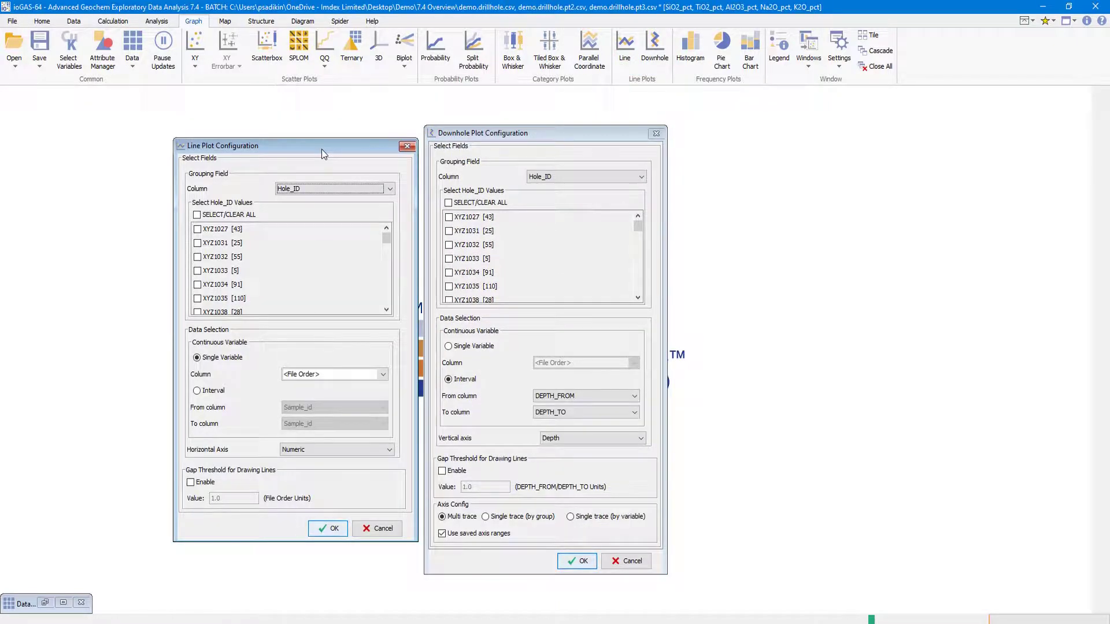
# - Open the Wavelet Tessellation and Recurrence Plot setups and arrange them on the right
pyautogui.click(157, 21)
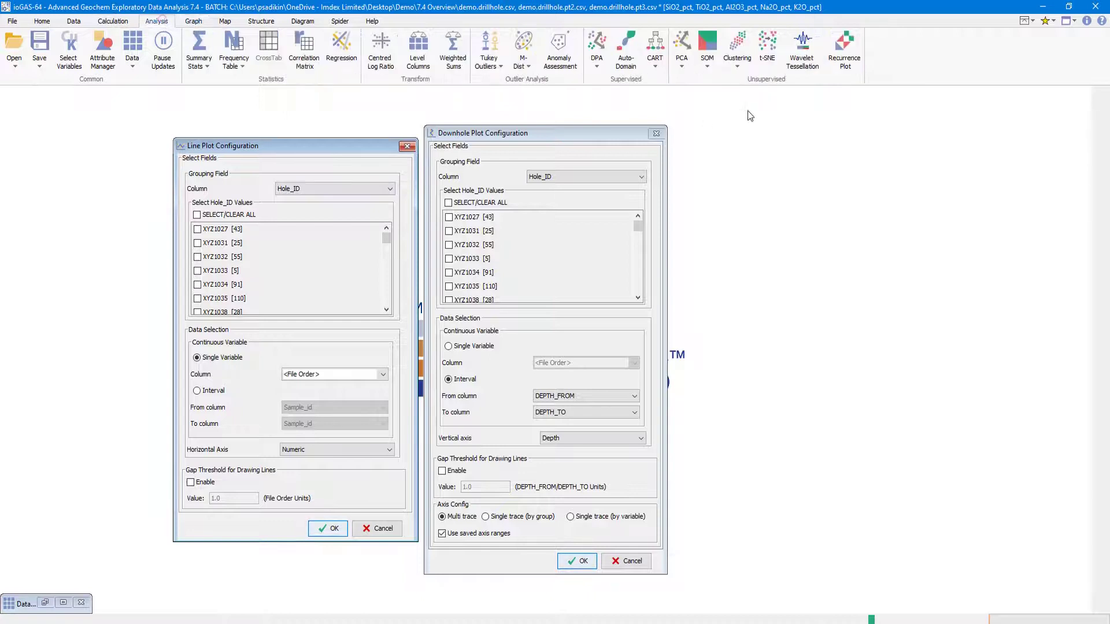
pyautogui.click(802, 49)
pyautogui.moveTo(575, 126); pyautogui.dragTo(823, 144)
pyautogui.click(844, 49)
pyautogui.moveTo(589, 170); pyautogui.dragTo(1000, 207)
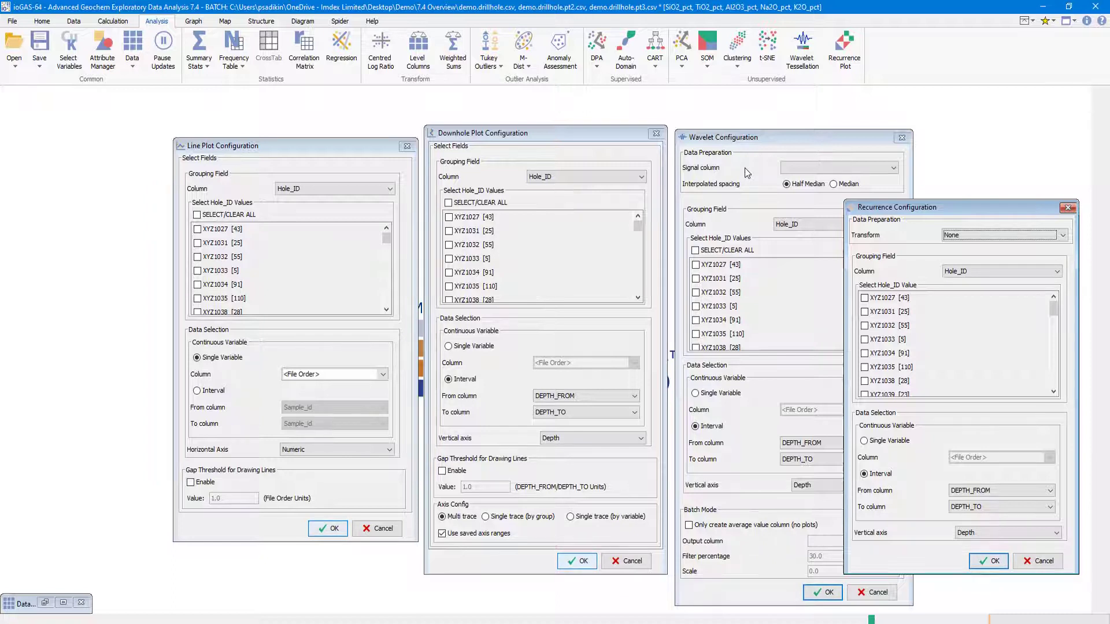
pyautogui.click(13, 21)
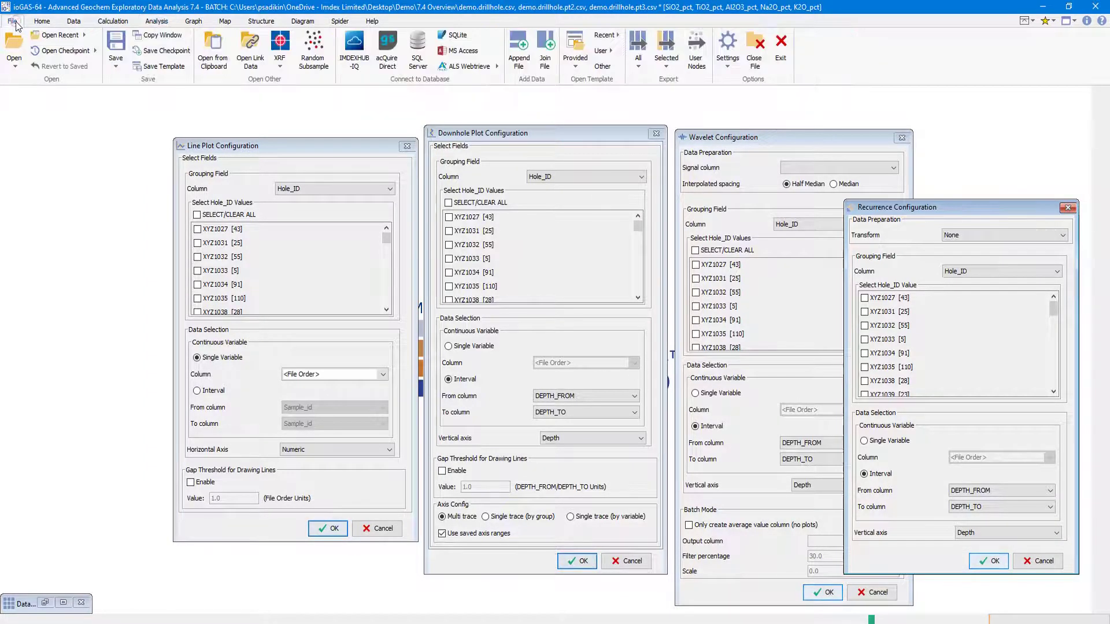
# - Browse the ways to open data, then close the menus
pyautogui.click(13, 73)
pyautogui.moveTo(44, 124)
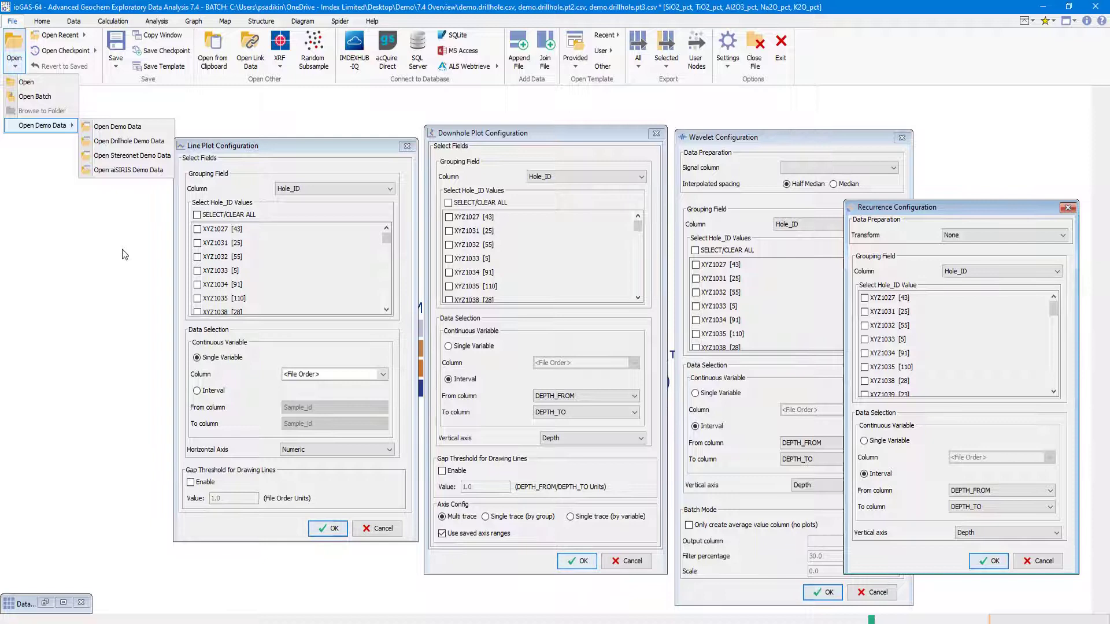
pyautogui.click(55, 196)
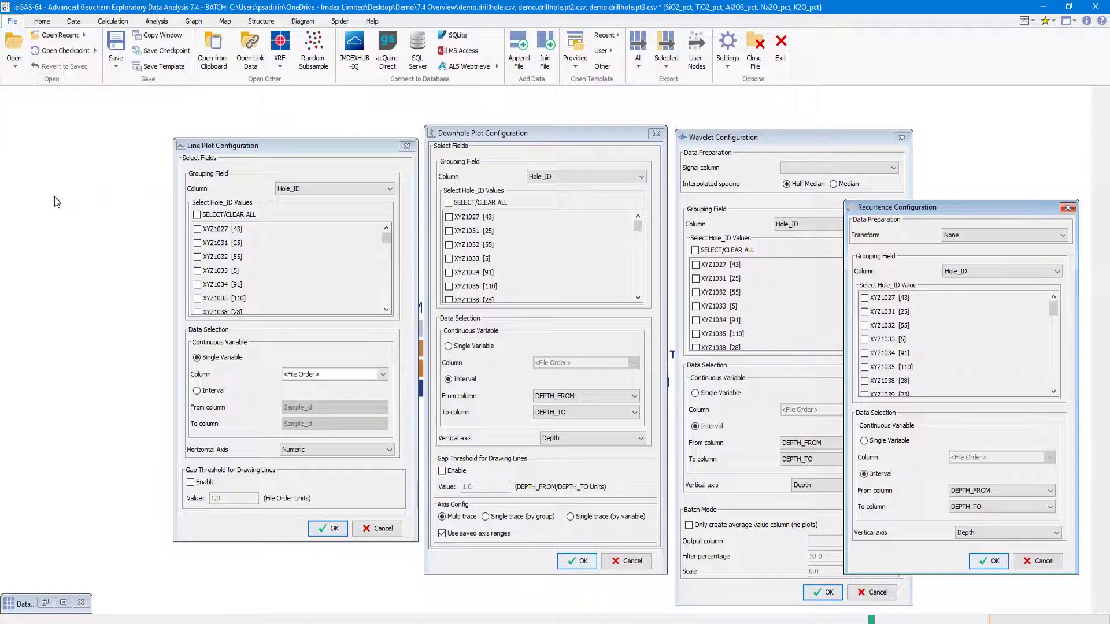
# - Open Demo_Merge.gas from All Files, discarding unsaved changes to the current batch
pyautogui.click(15, 52)
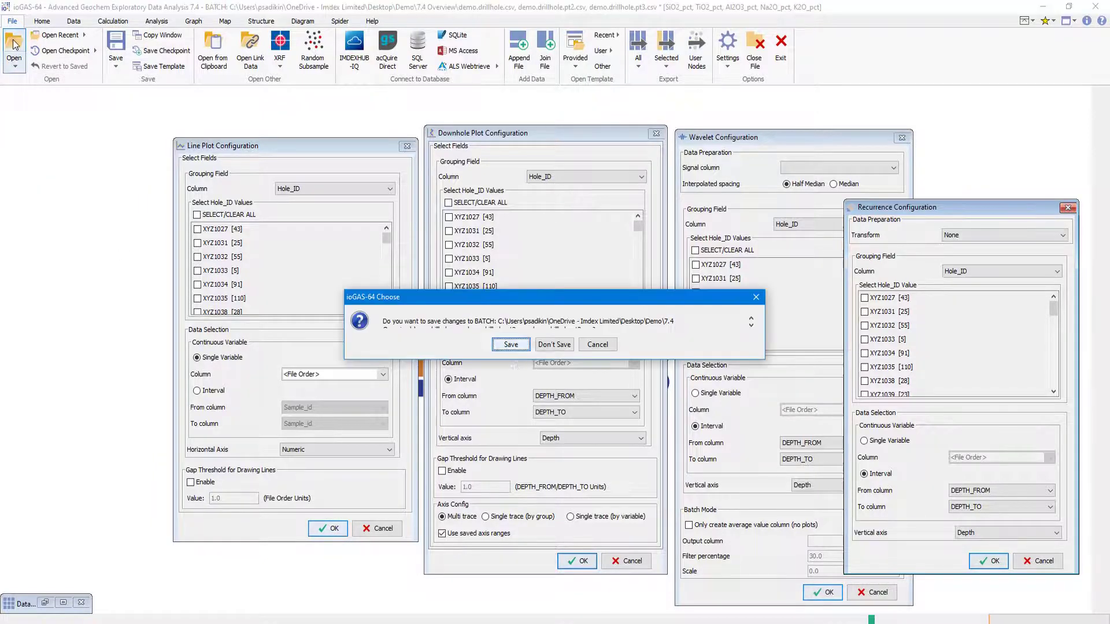
pyautogui.click(552, 348)
pyautogui.click(551, 439)
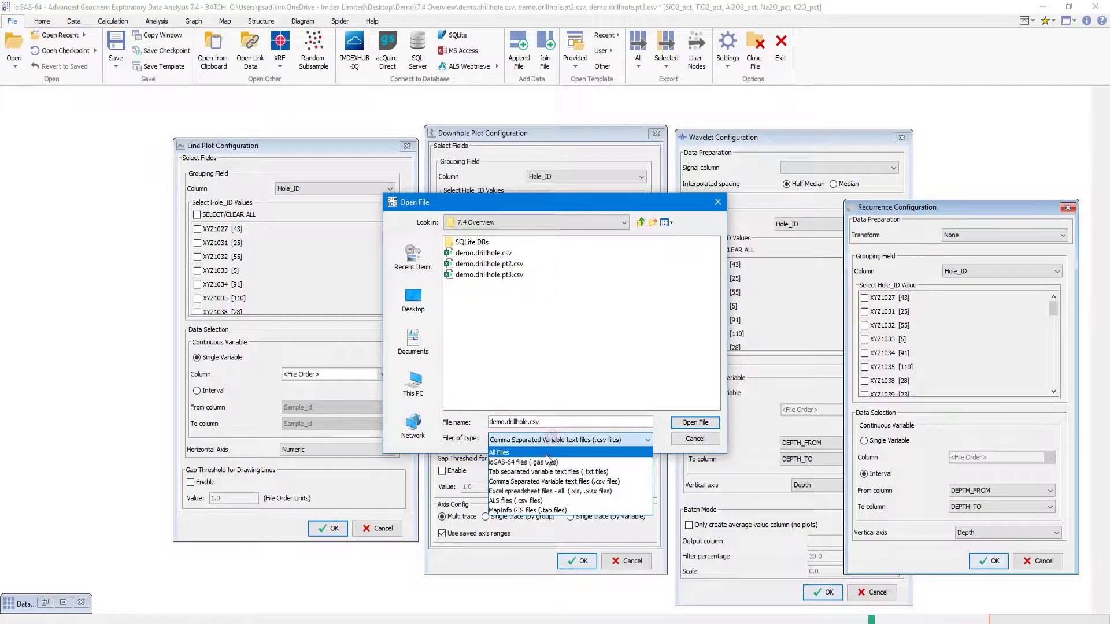
pyautogui.click(546, 451)
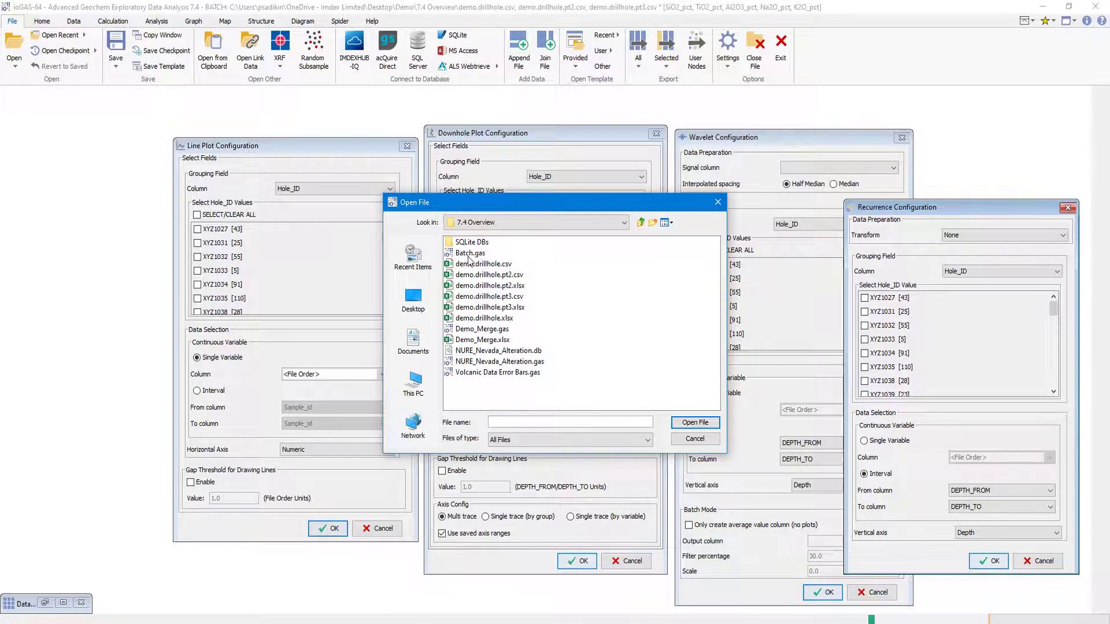
pyautogui.click(479, 329)
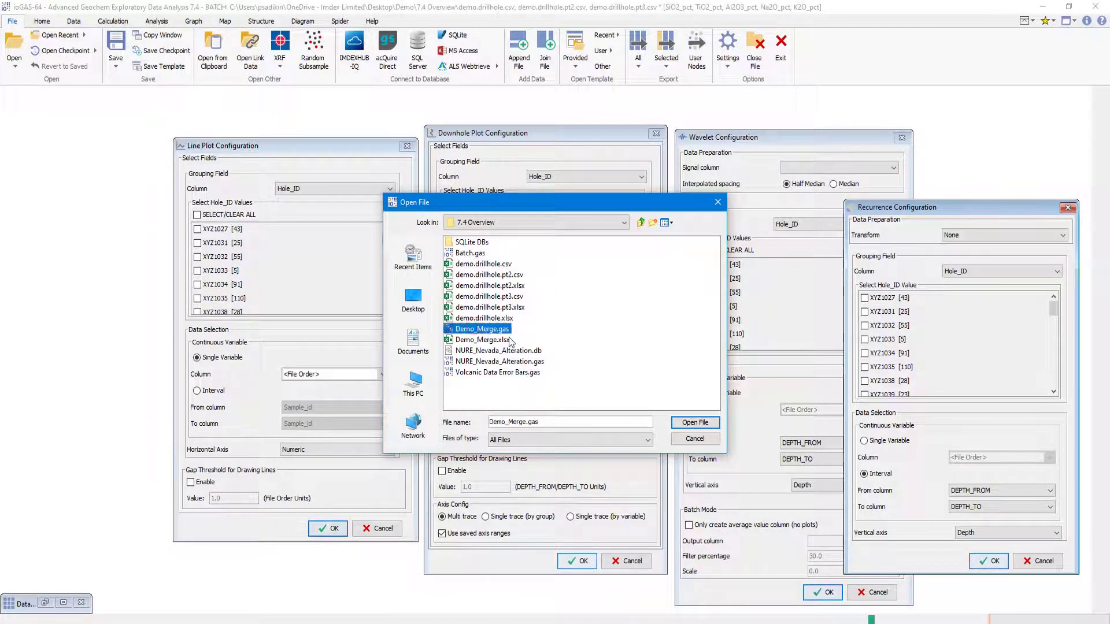
pyautogui.click(695, 422)
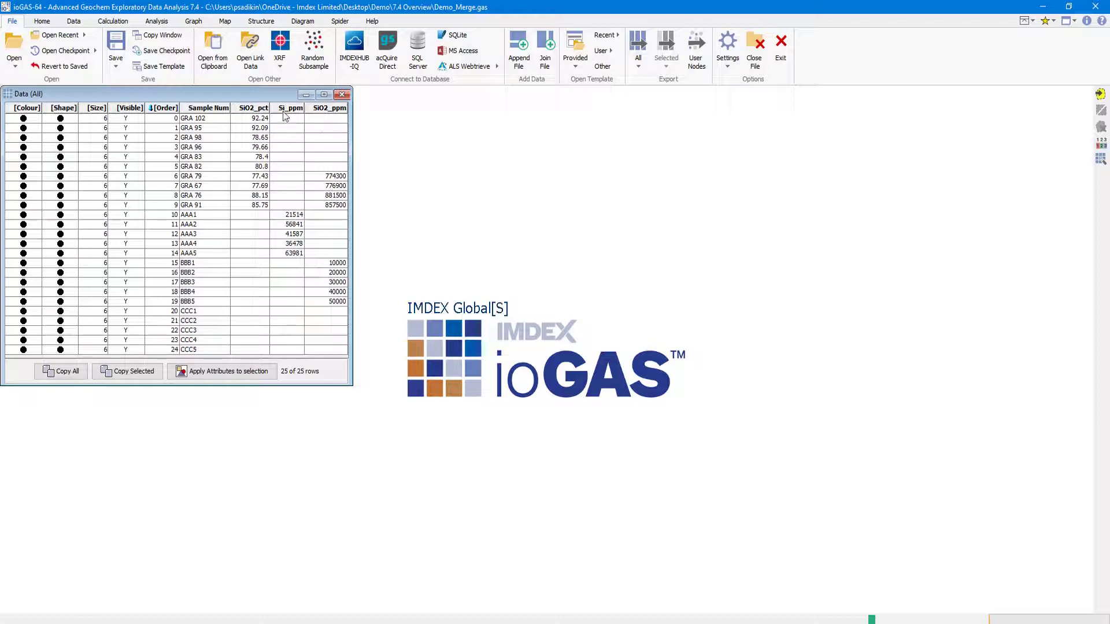
# - Open Merge Columns from the Data tab and add SiO2_pct and Si_ppm as columns to merge
pyautogui.click(74, 22)
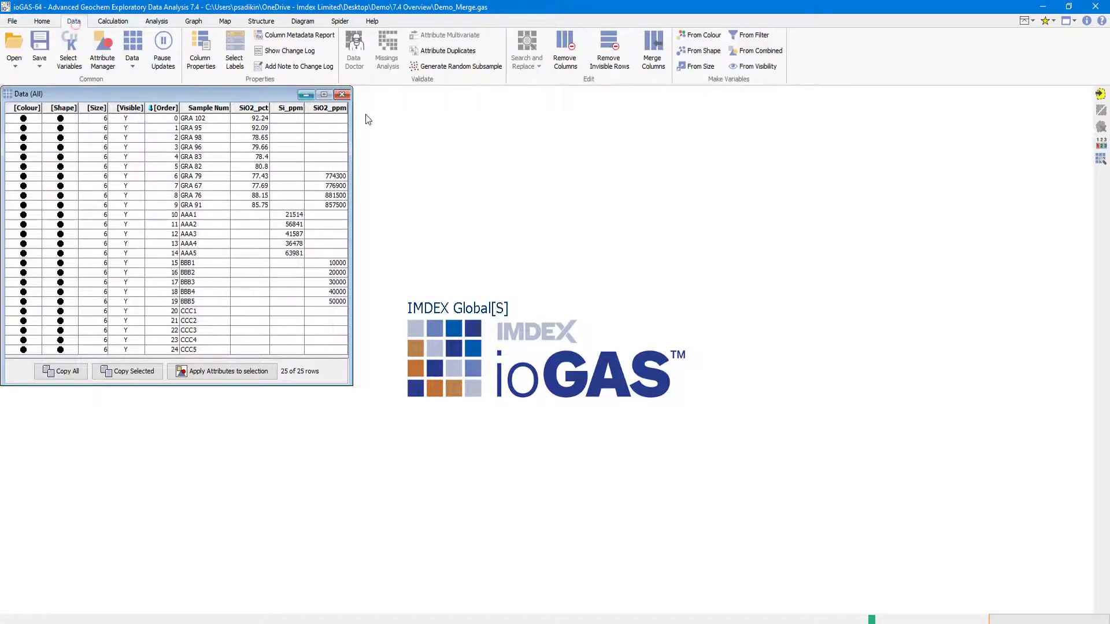
pyautogui.click(652, 52)
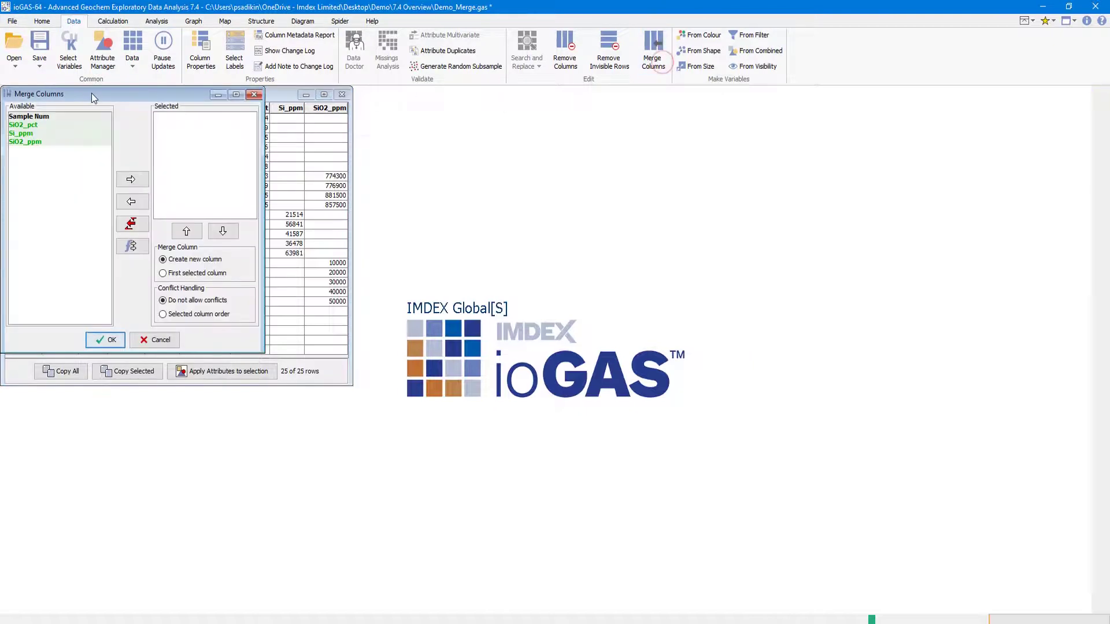
pyautogui.moveTo(92, 93); pyautogui.dragTo(457, 102)
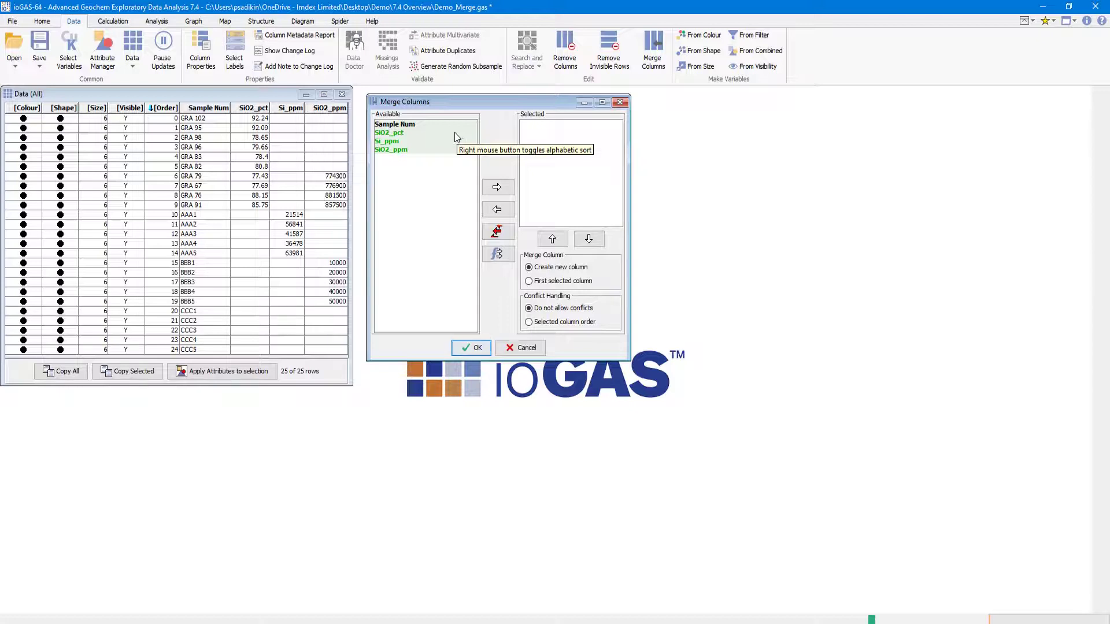
pyautogui.click(401, 135)
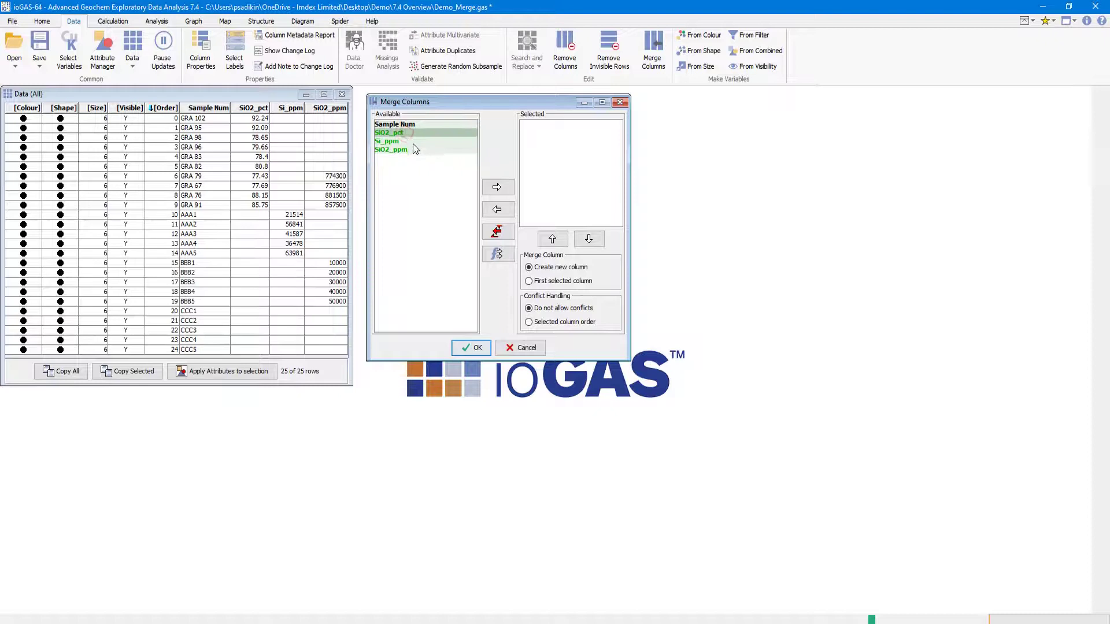
pyautogui.keyDown('ctrl'); pyautogui.click(416, 141); pyautogui.keyUp('ctrl')
pyautogui.click(498, 188)
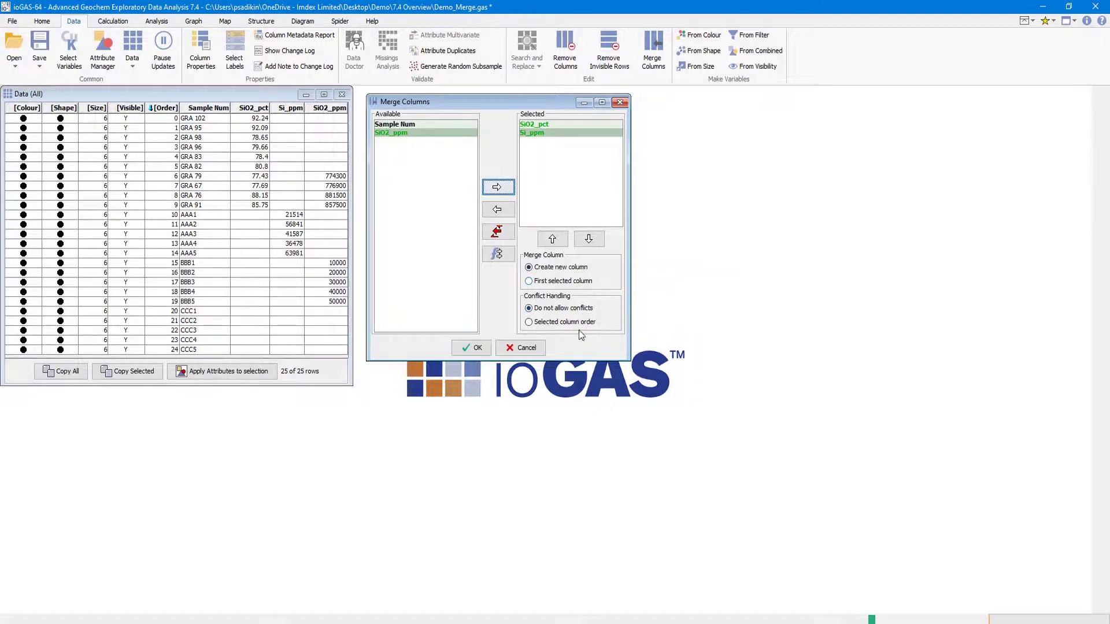
# - Merge into a new SiO2_pct|Si_ppm column, converting Si_ppm to oxide percent
pyautogui.click(466, 348)
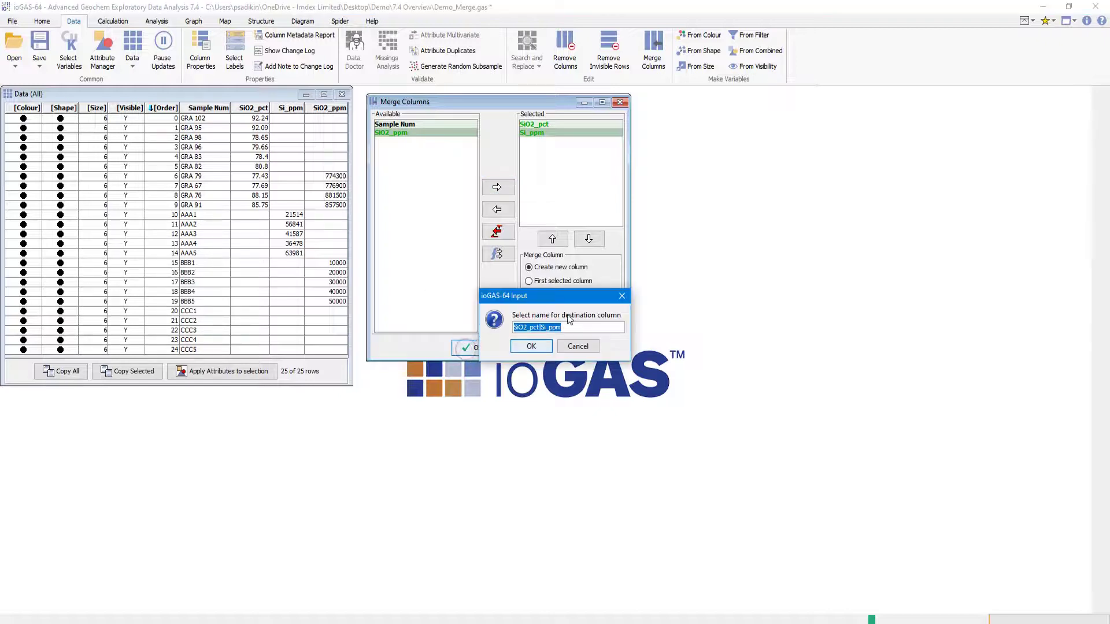
pyautogui.moveTo(606, 298); pyautogui.dragTo(779, 287)
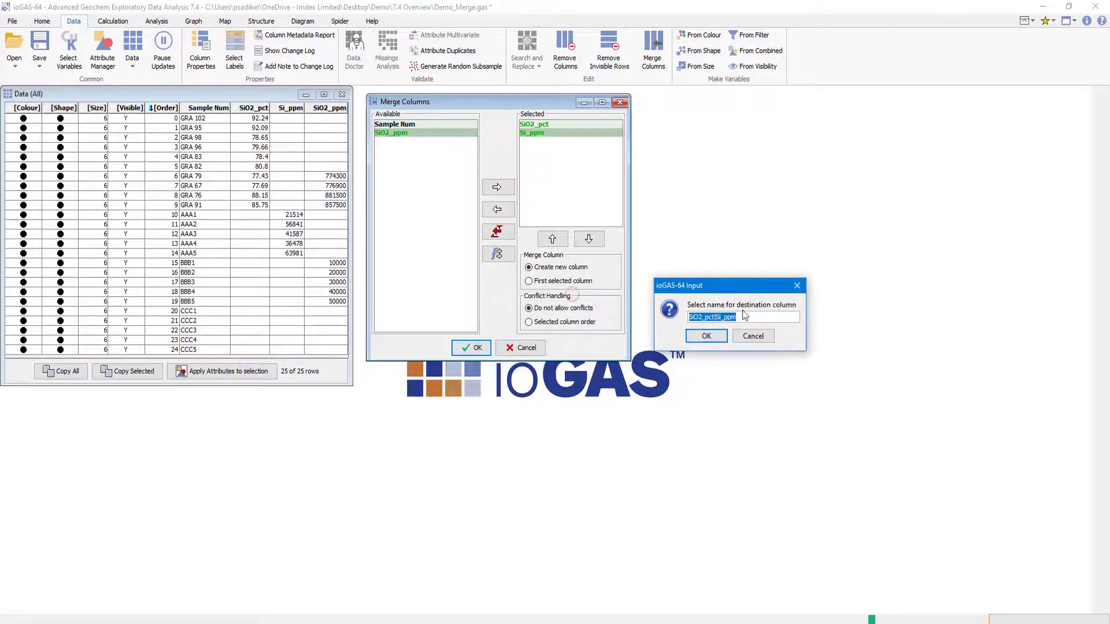
pyautogui.click(709, 341)
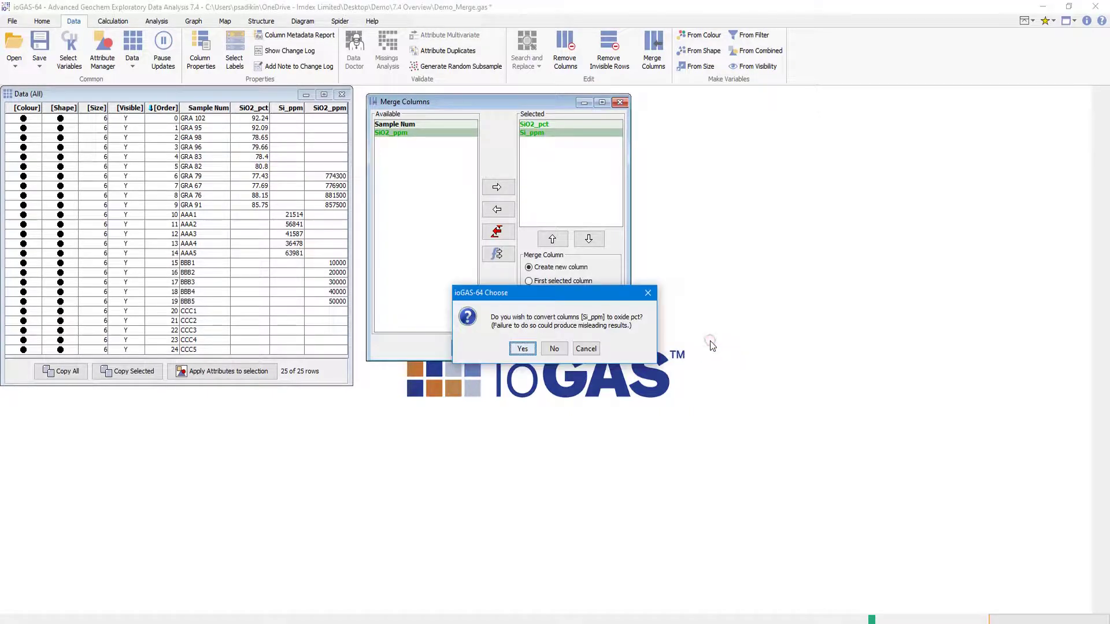
pyautogui.click(522, 349)
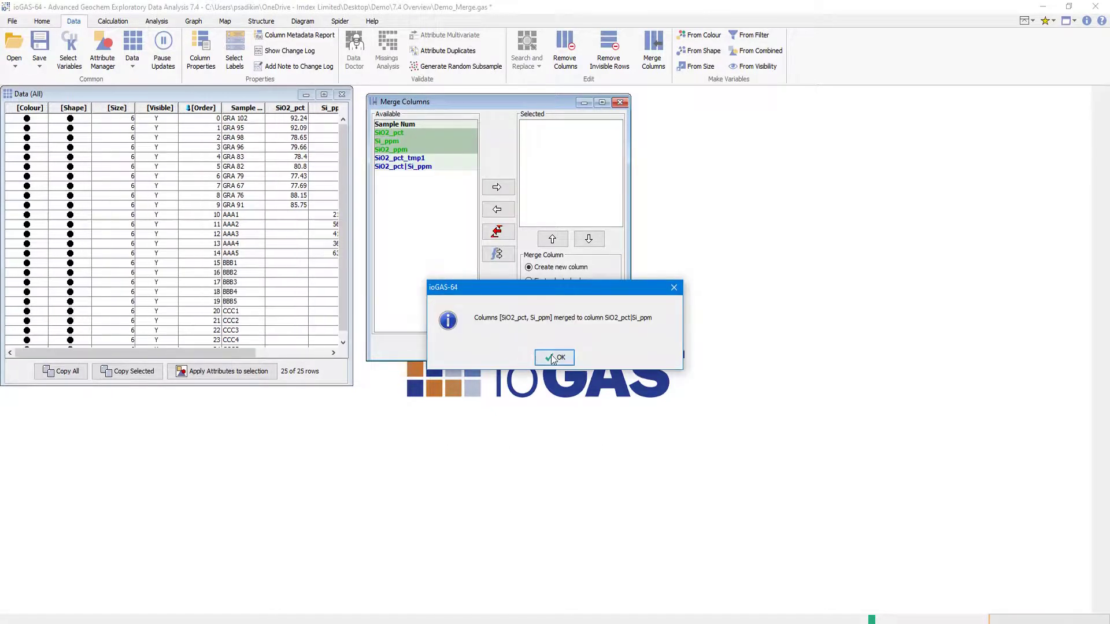
pyautogui.click(526, 353)
pyautogui.moveTo(249, 351); pyautogui.dragTo(322, 352)
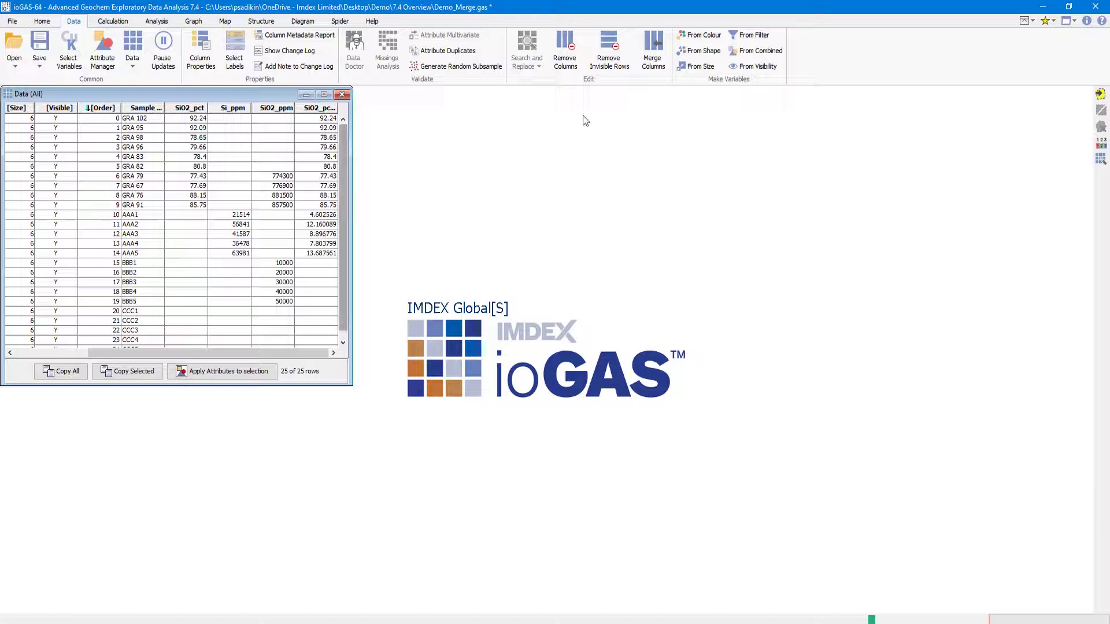
# - Set up merging SiO2_pct and SiO2_ppm into the first column; the no-conflicts attempt fails
pyautogui.click(655, 55)
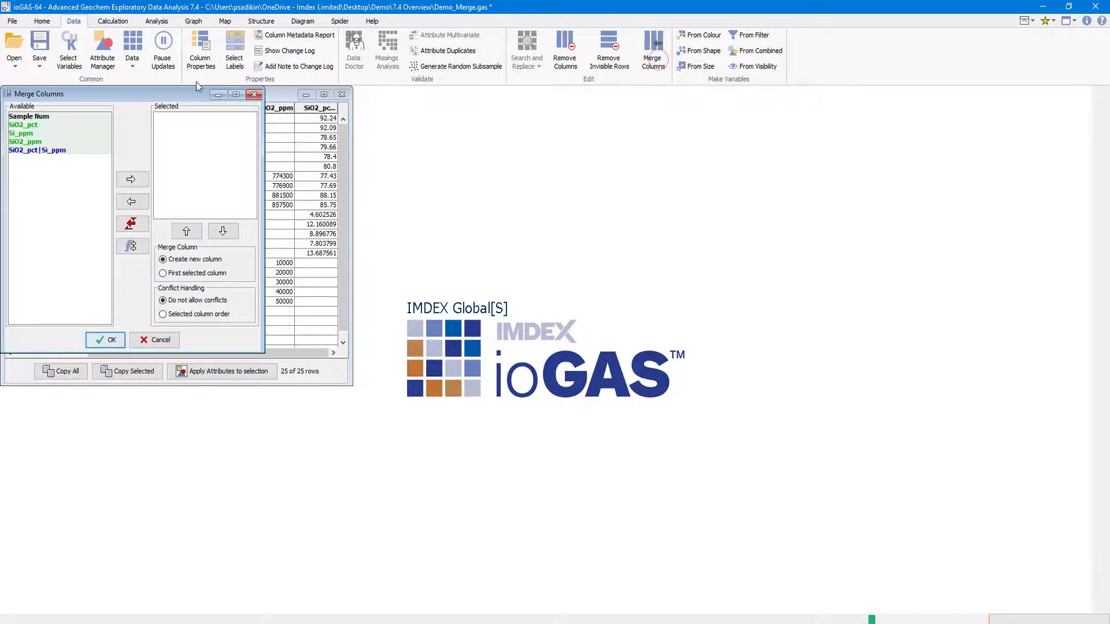
pyautogui.moveTo(158, 96); pyautogui.dragTo(516, 136)
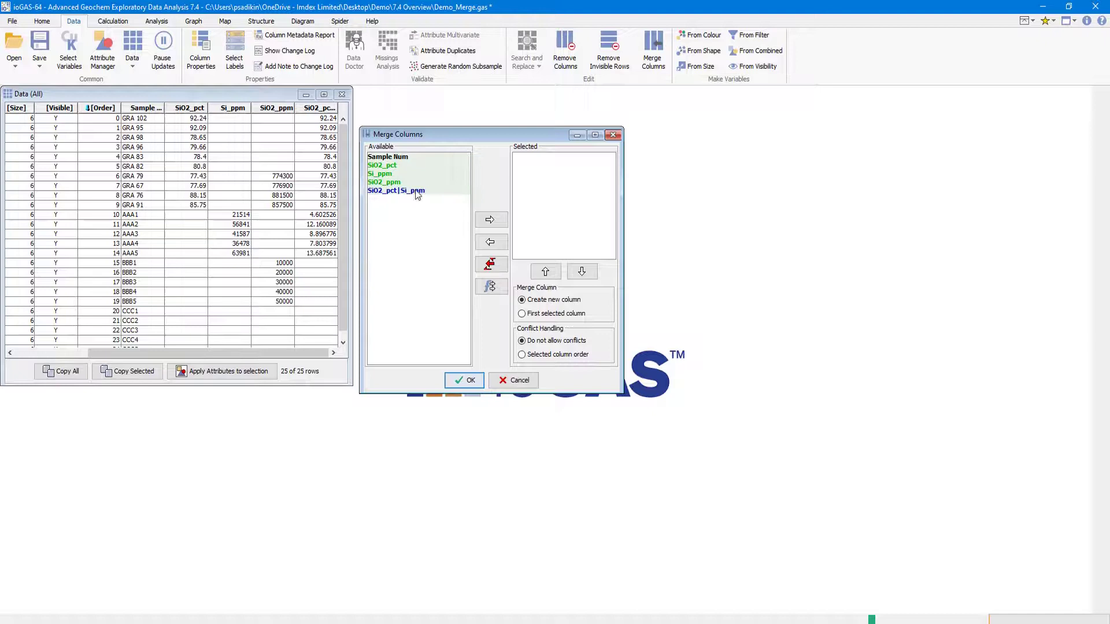
pyautogui.doubleClick(403, 166)
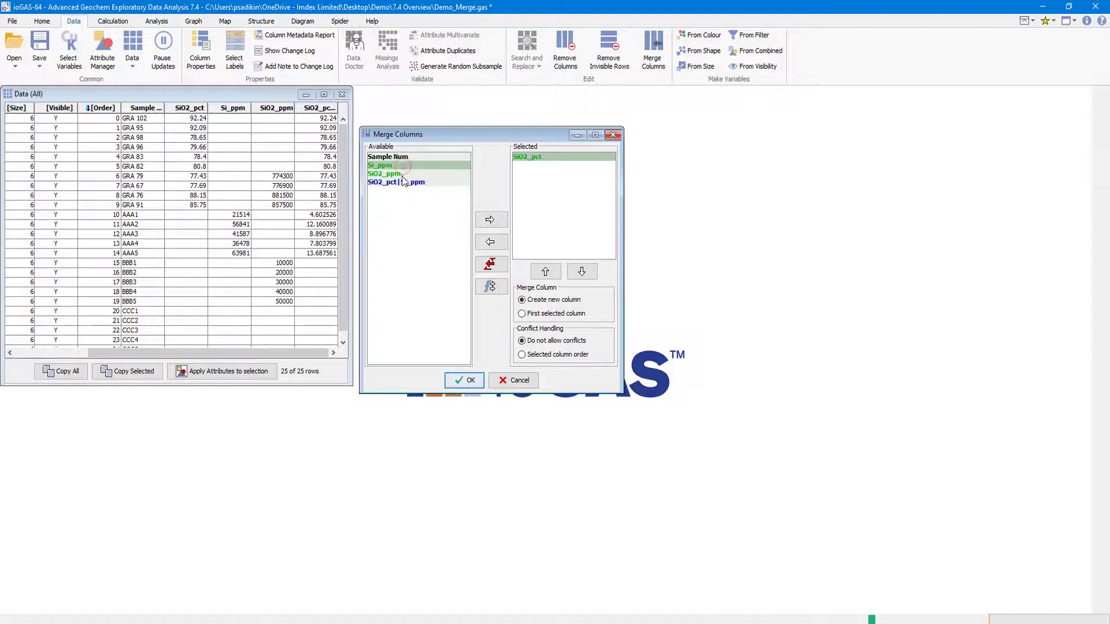
pyautogui.doubleClick(401, 174)
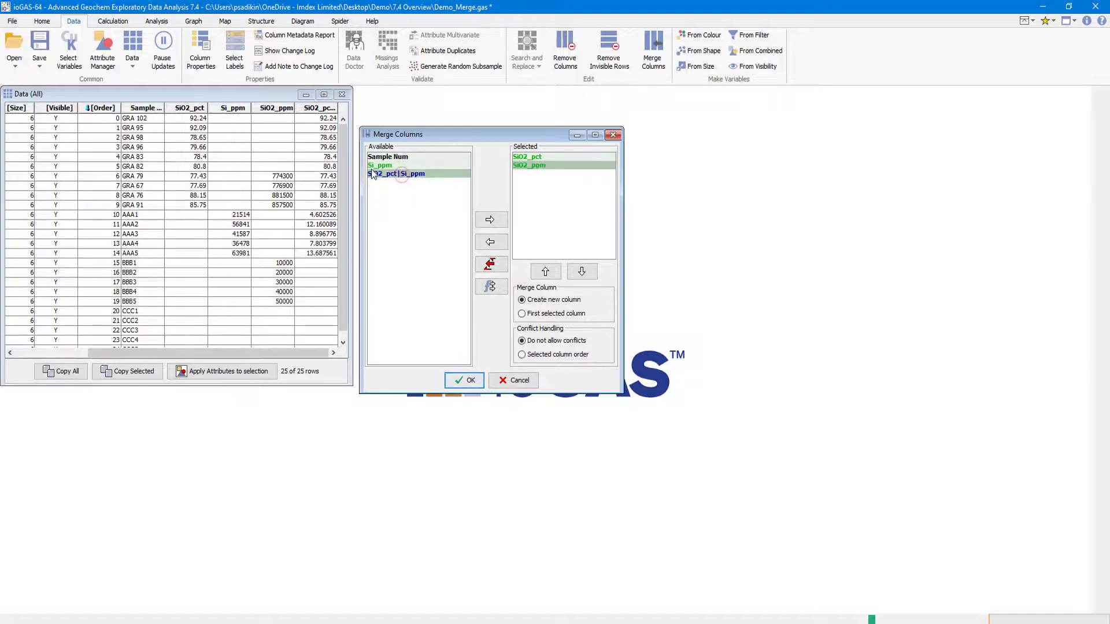
pyautogui.click(552, 313)
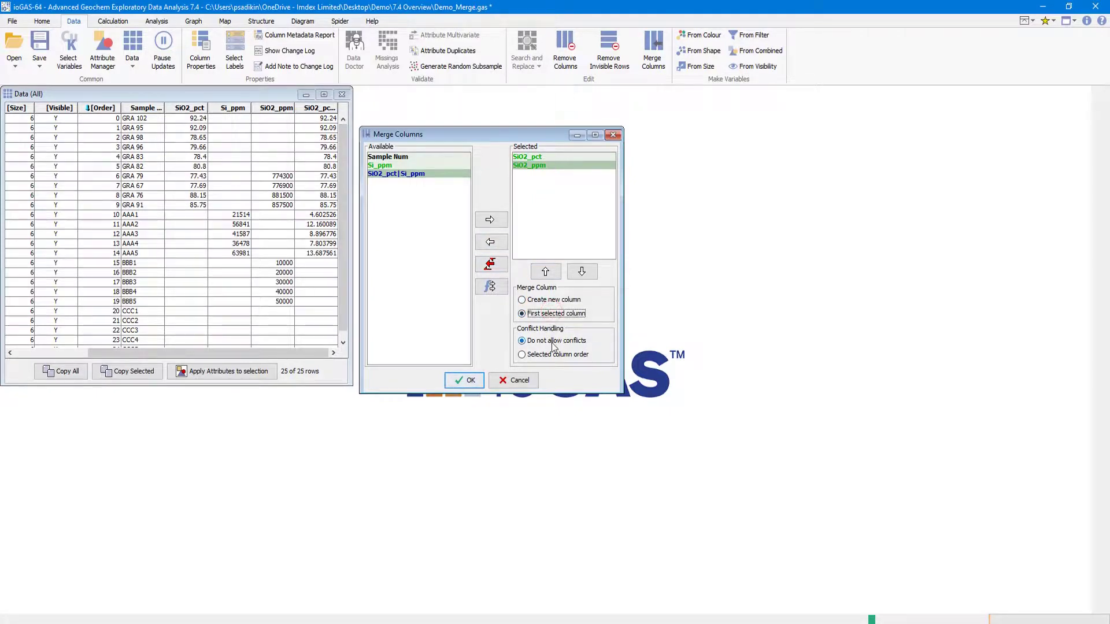
pyautogui.click(464, 380)
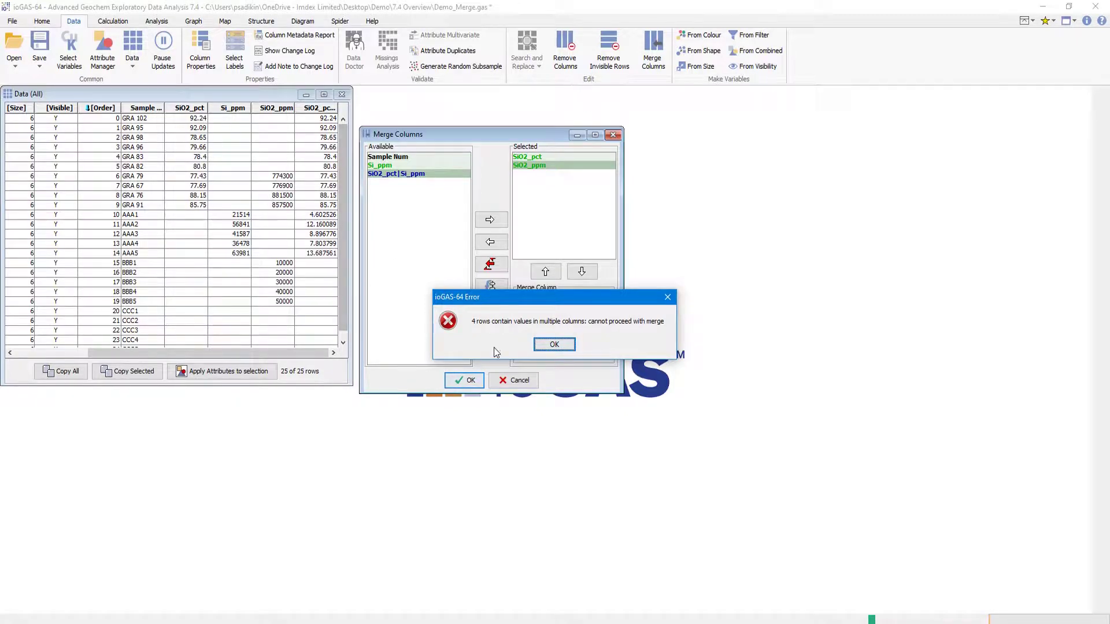
pyautogui.click(551, 345)
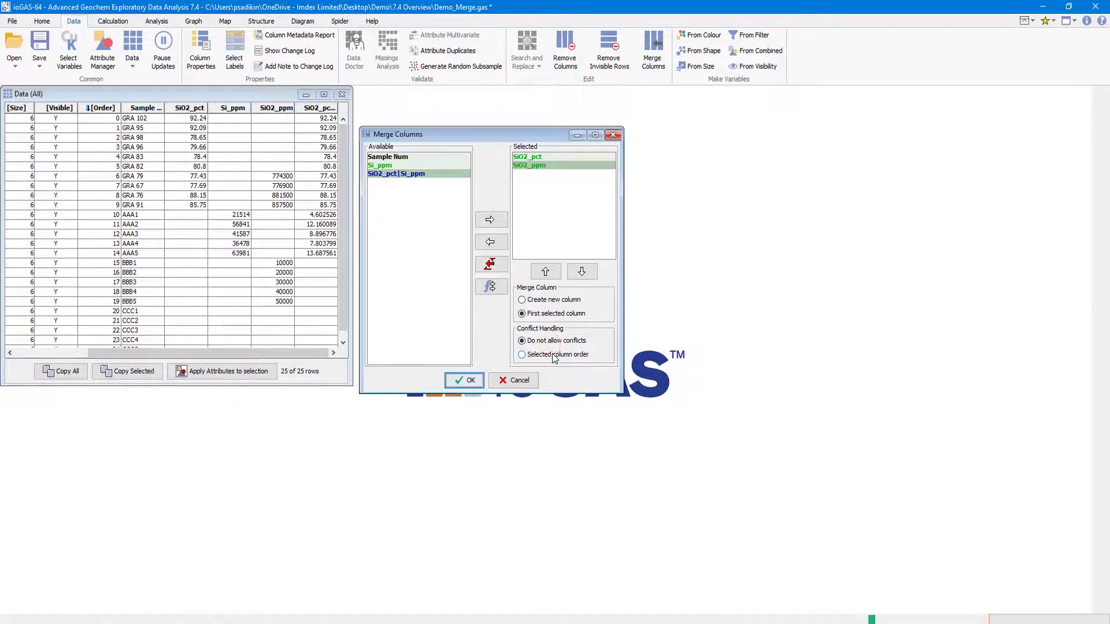
# - Resolve conflicts by column order and merge SiO2_ppm into SiO2_pct as oxide percent
pyautogui.click(553, 356)
pyautogui.click(466, 382)
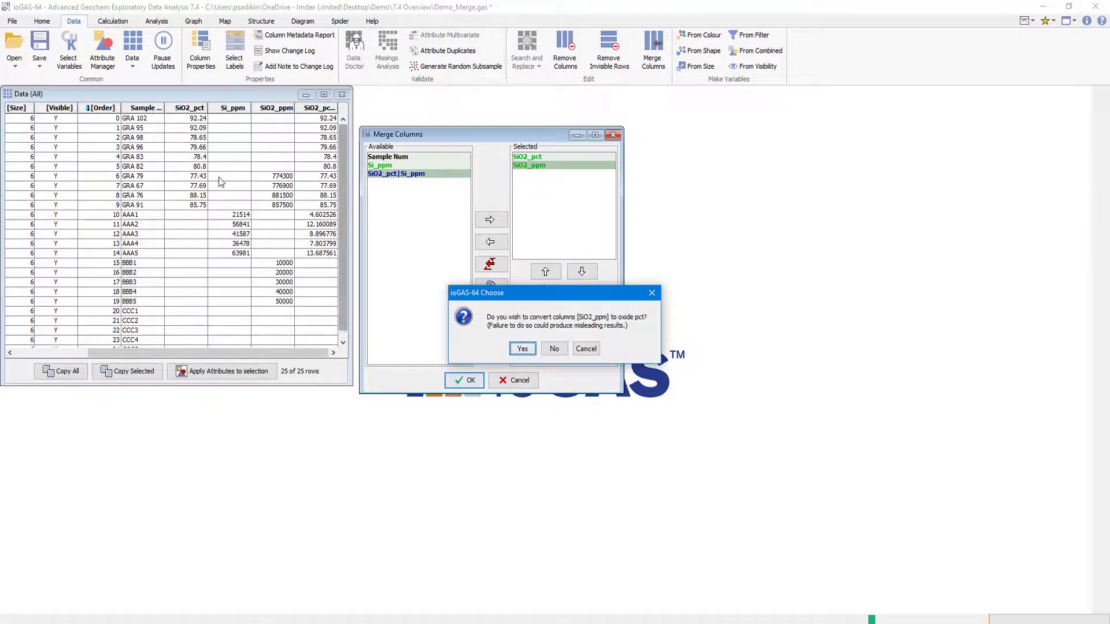
pyautogui.click(522, 350)
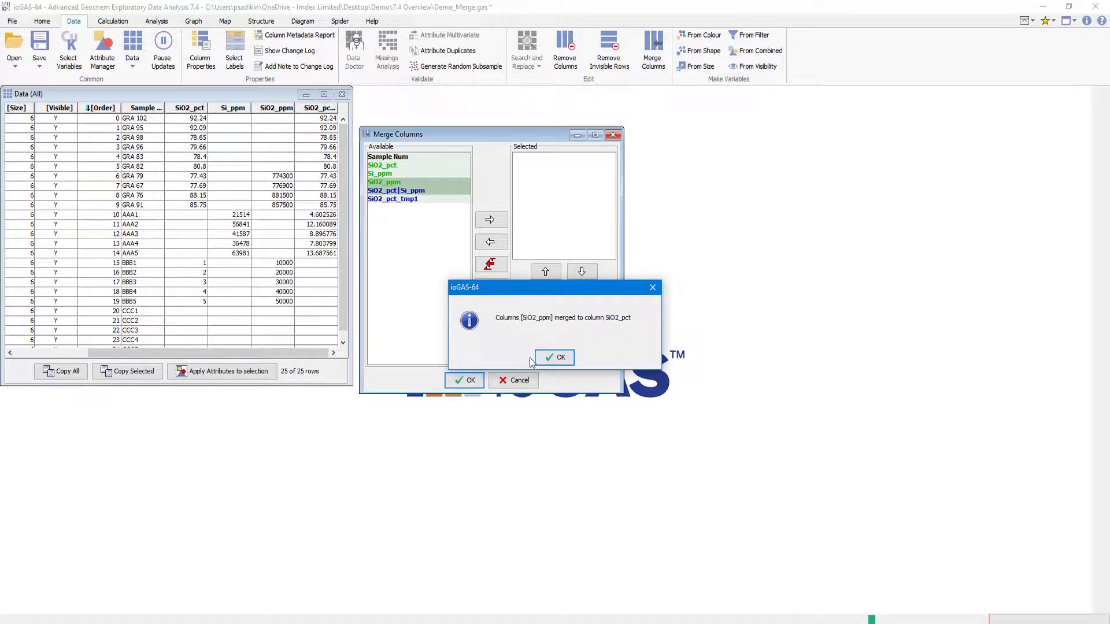
pyautogui.click(554, 358)
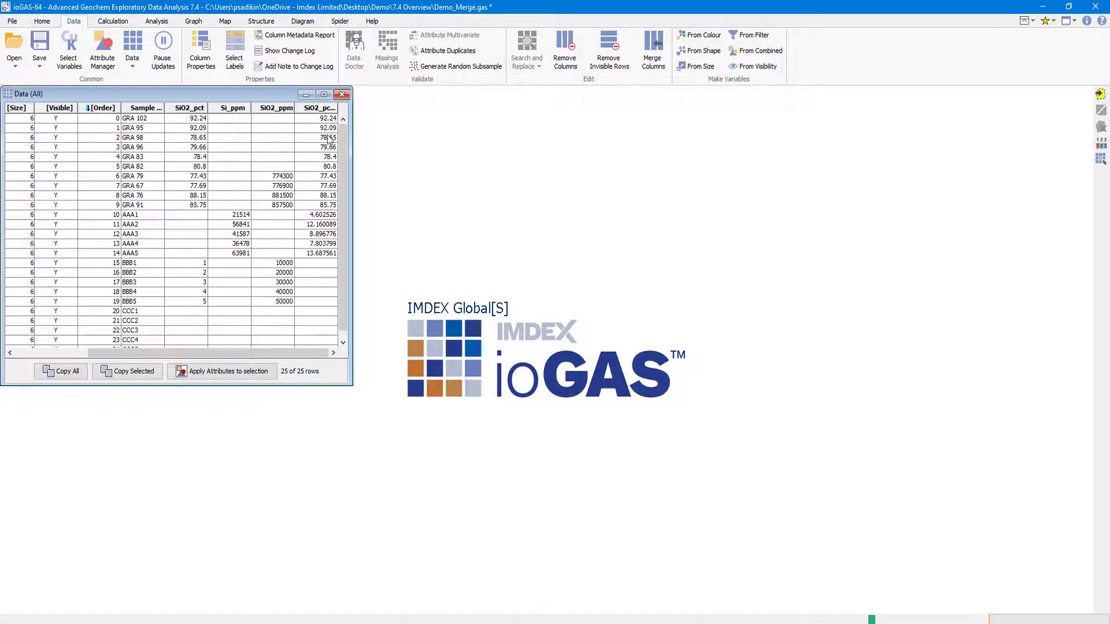
# - Close Demo_Merge.gas without saving changes
pyautogui.click(306, 95)
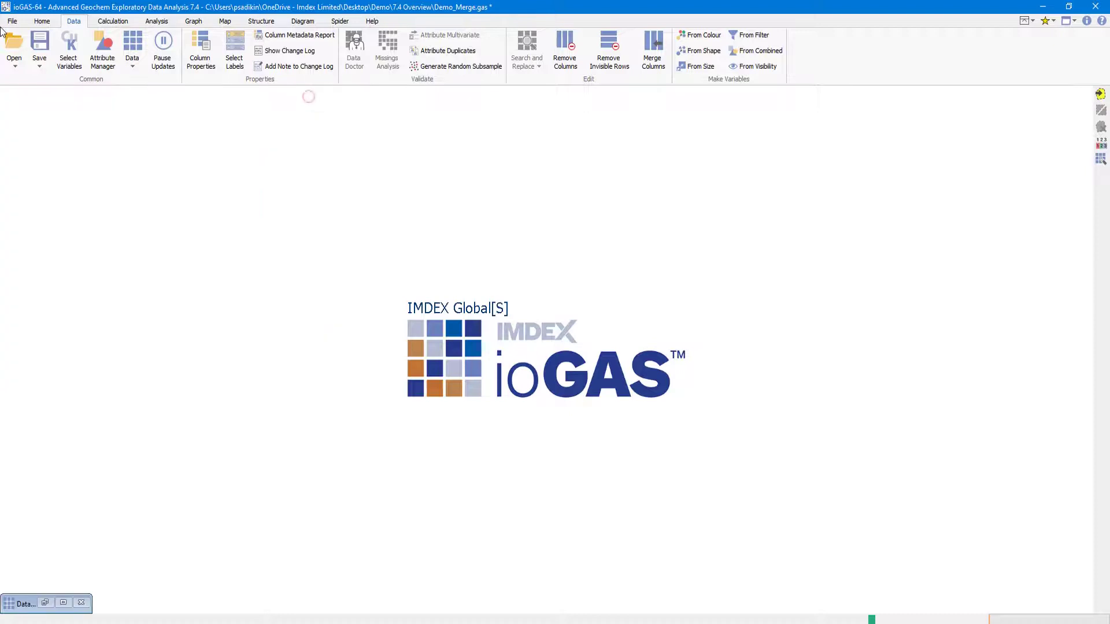
pyautogui.click(12, 21)
pyautogui.click(14, 45)
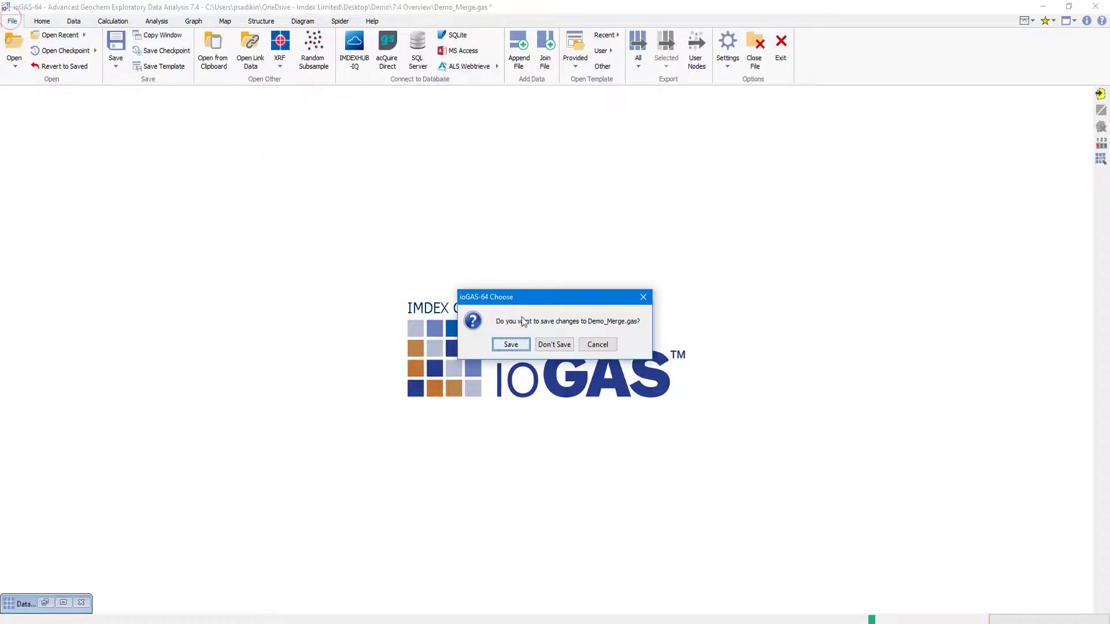
pyautogui.click(554, 345)
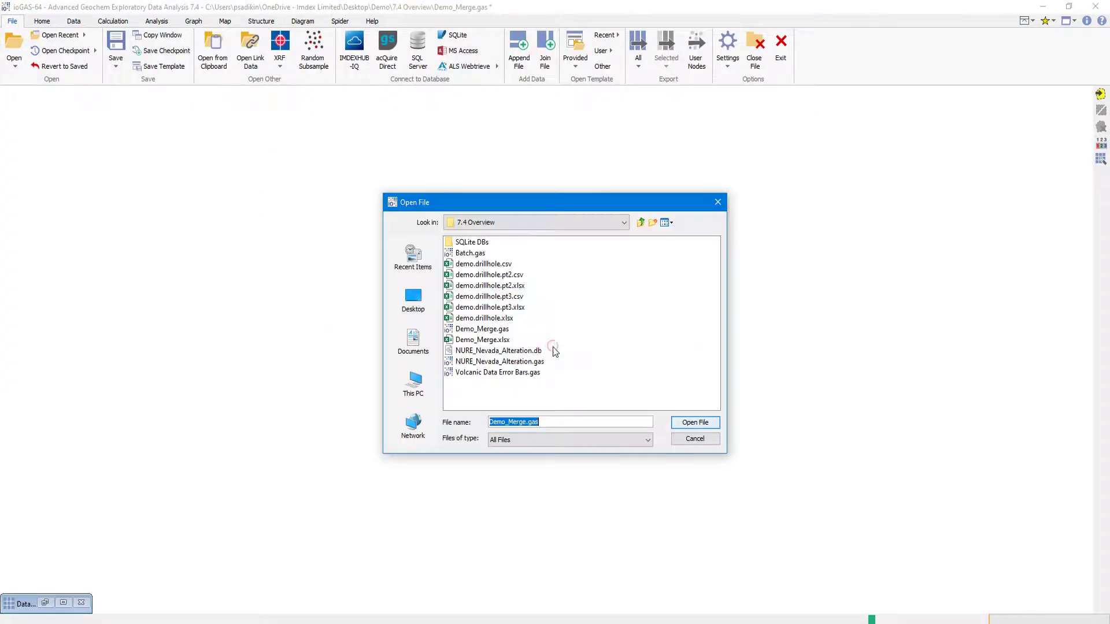
# - Open Volcanic Data Error Bars.gas, dismiss the Attribute Manager, and show the data table
pyautogui.click(520, 373)
pyautogui.click(691, 424)
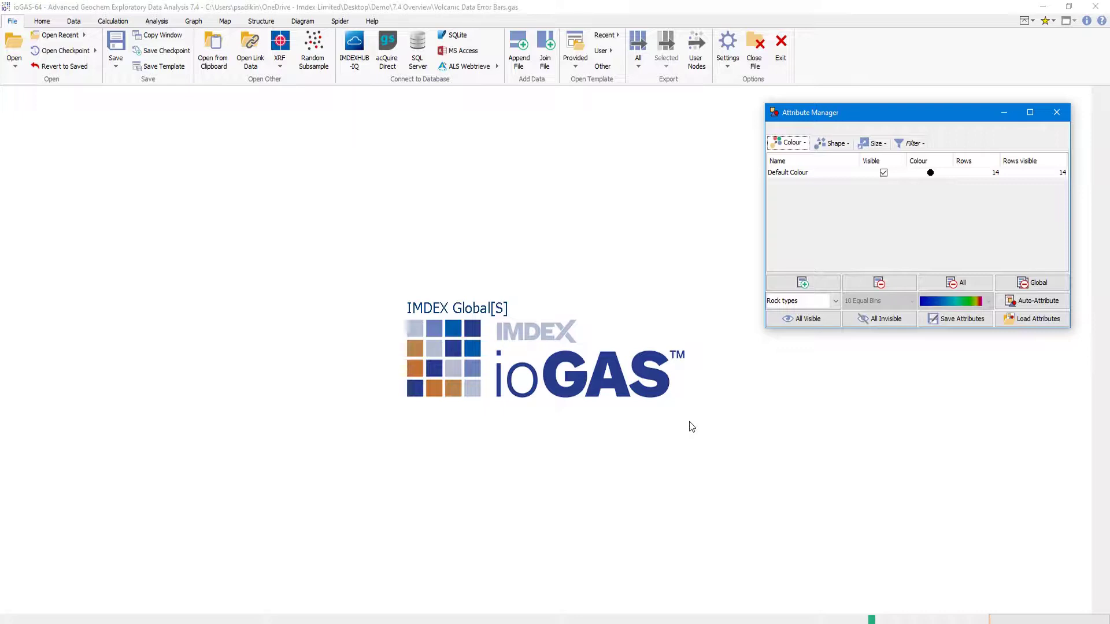
pyautogui.click(689, 422)
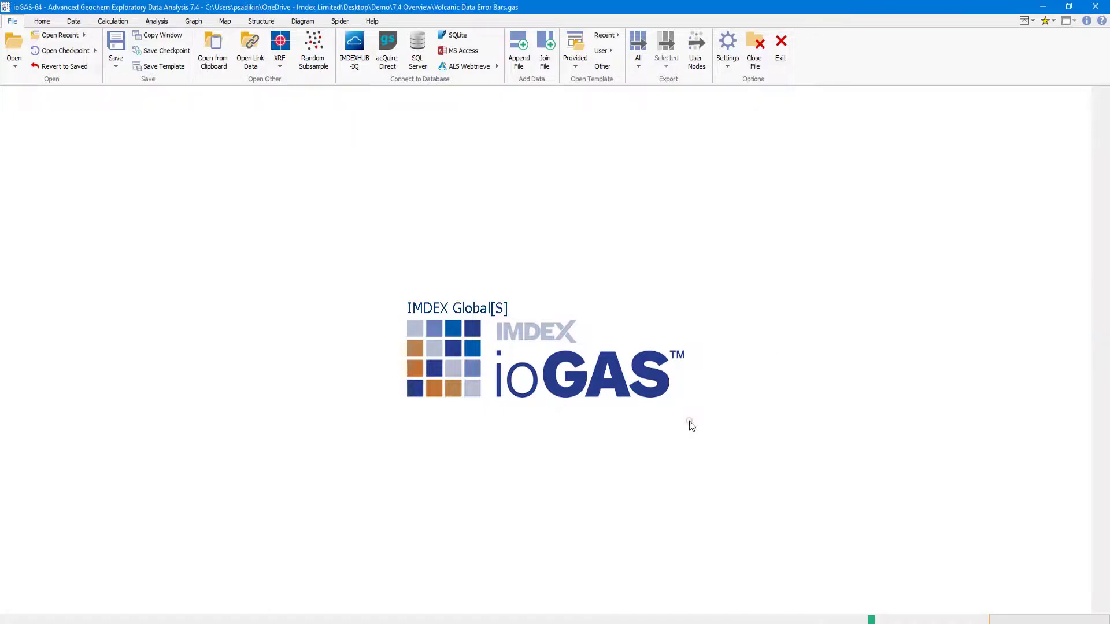
pyautogui.click(74, 21)
pyautogui.click(133, 44)
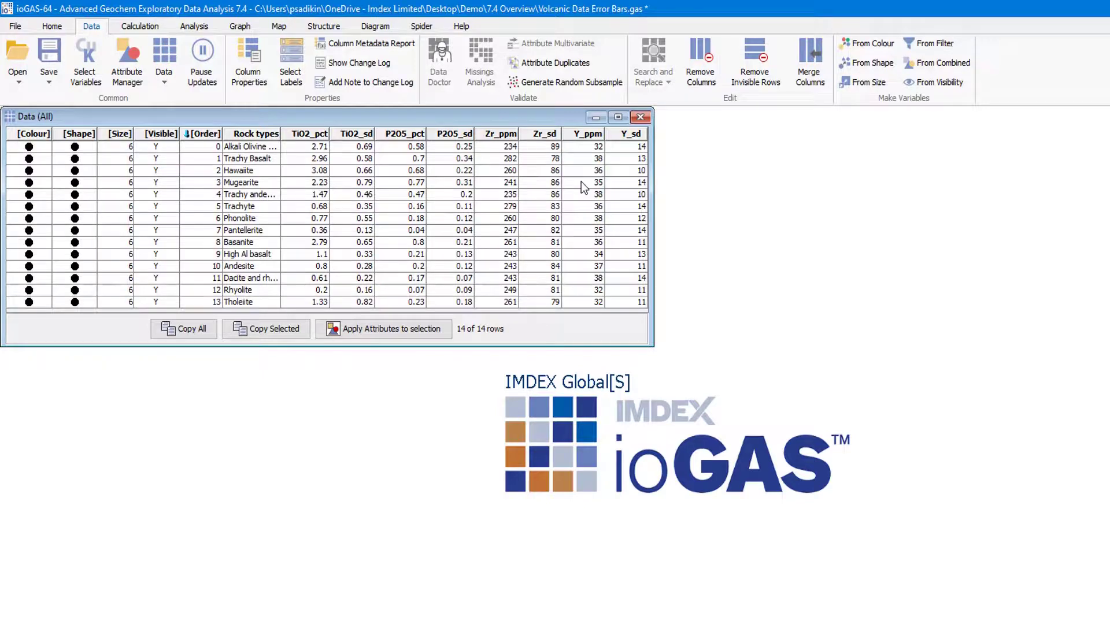
# - Select the eight variables TiO2_pct through Y_sd and list the XY Errorbar plot types
pyautogui.click(84, 68)
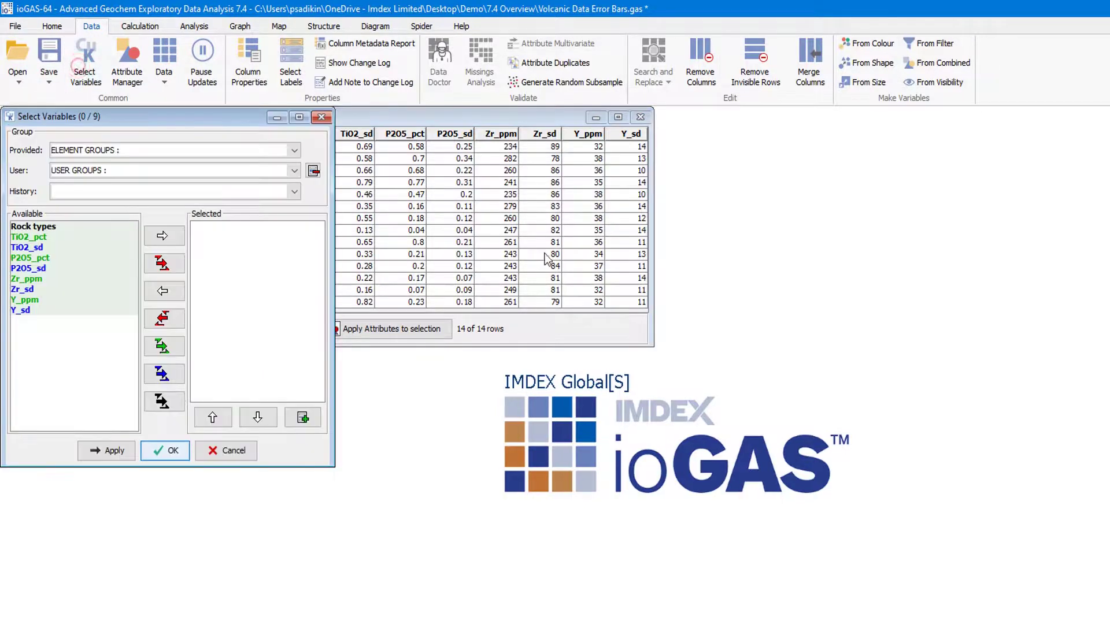
pyautogui.moveTo(243, 116); pyautogui.dragTo(888, 130)
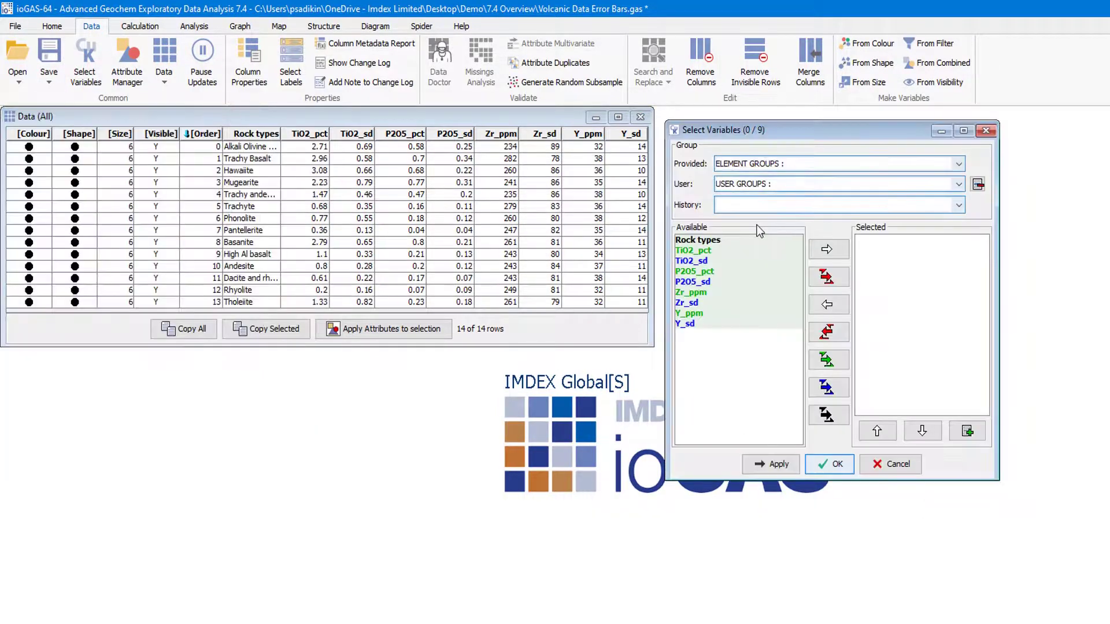
pyautogui.click(715, 252)
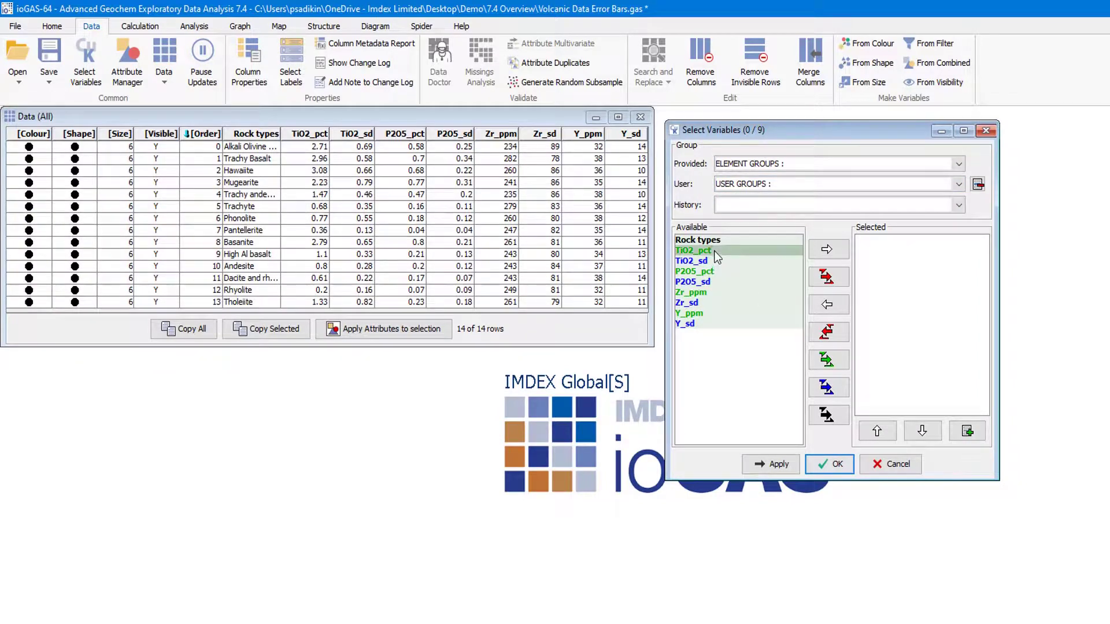
pyautogui.keyDown('shift'); pyautogui.click(696, 324); pyautogui.keyUp('shift')
pyautogui.click(827, 249)
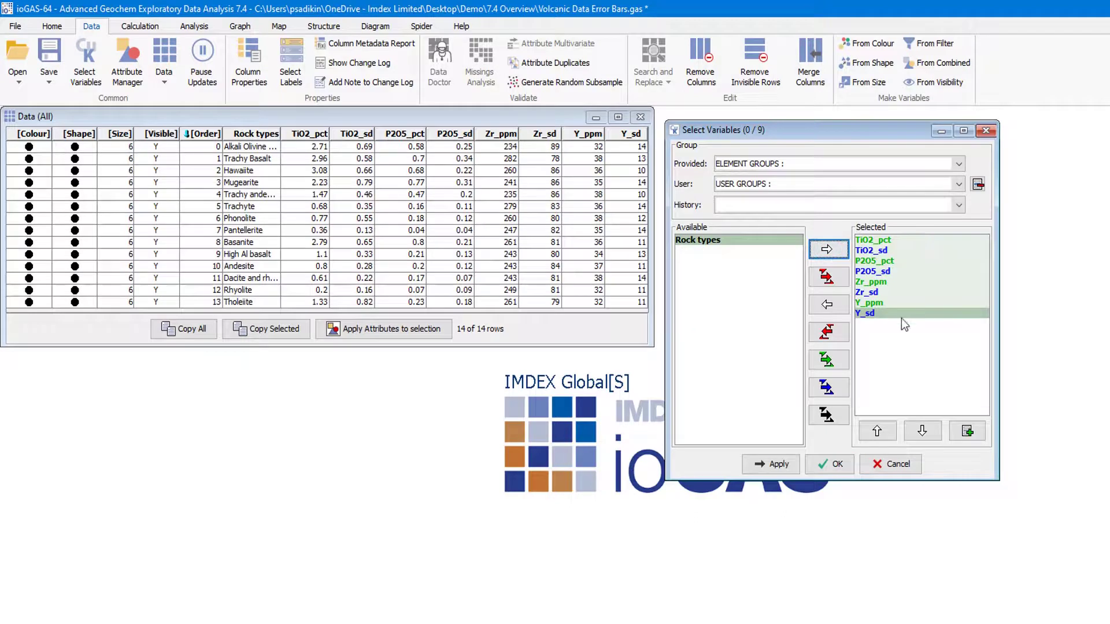
pyautogui.click(829, 465)
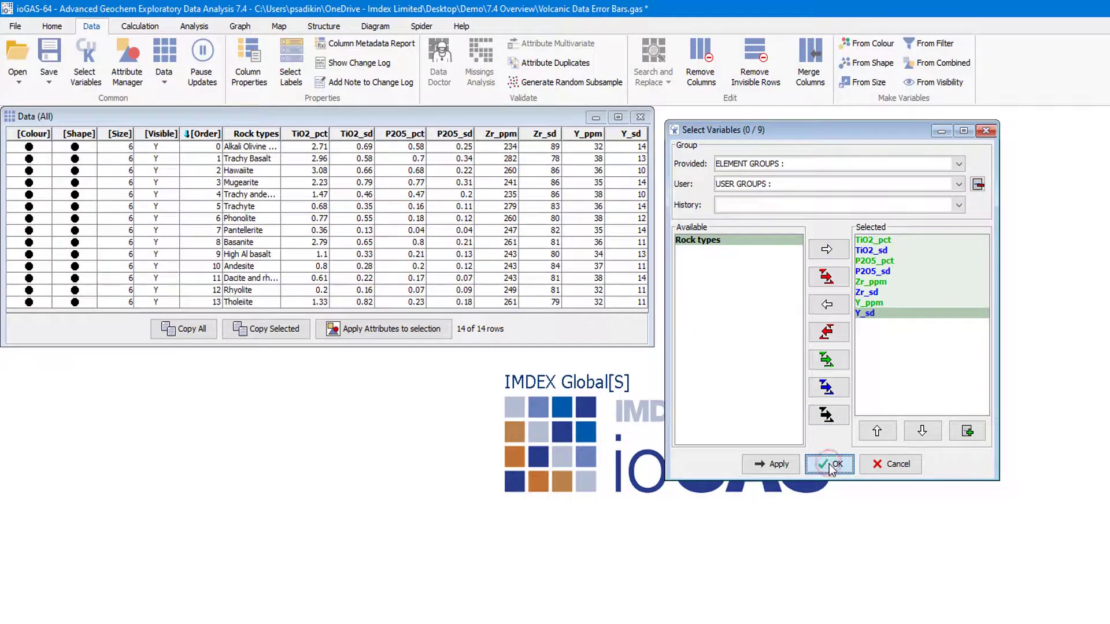
pyautogui.click(240, 26)
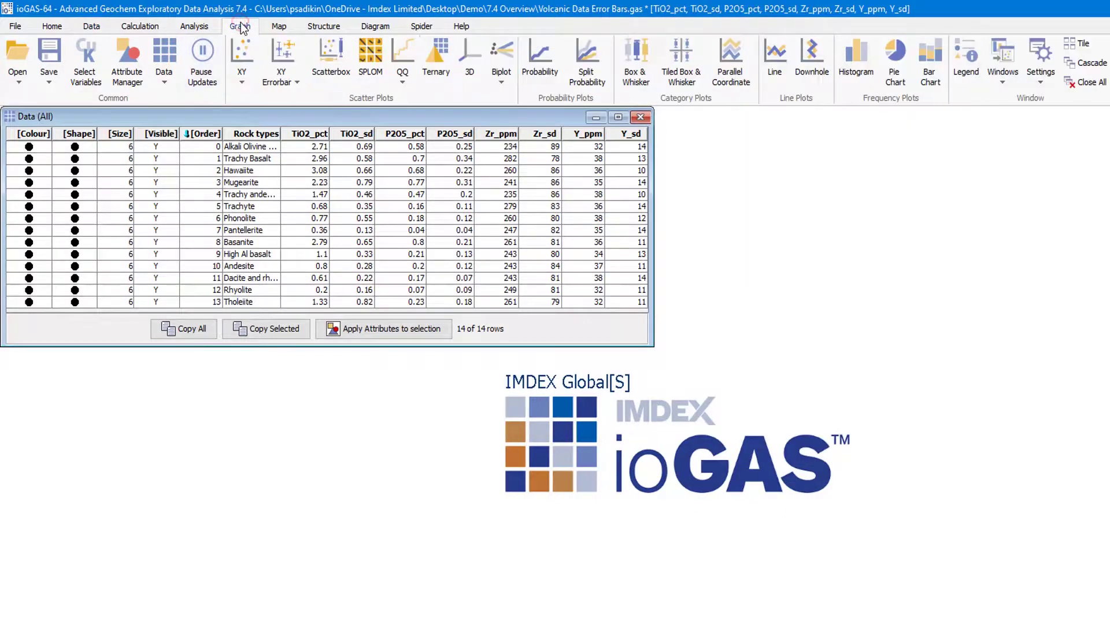
pyautogui.click(296, 86)
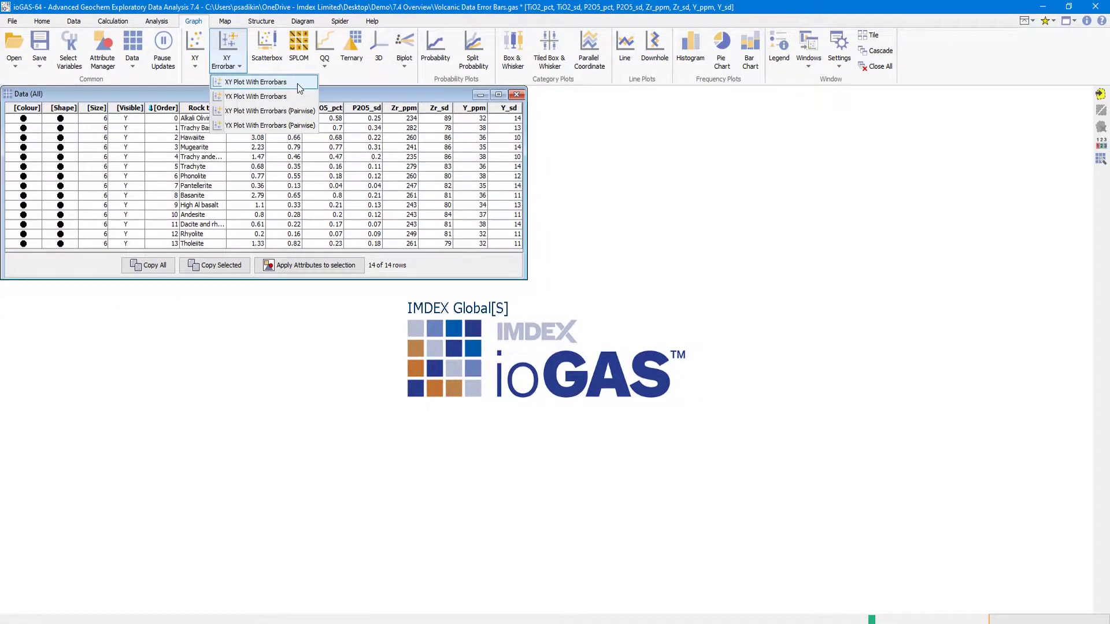
# - Plot TiO2_pct against P2O5_pct, Zr_ppm and Y_ppm with error bars
pyautogui.click(298, 83)
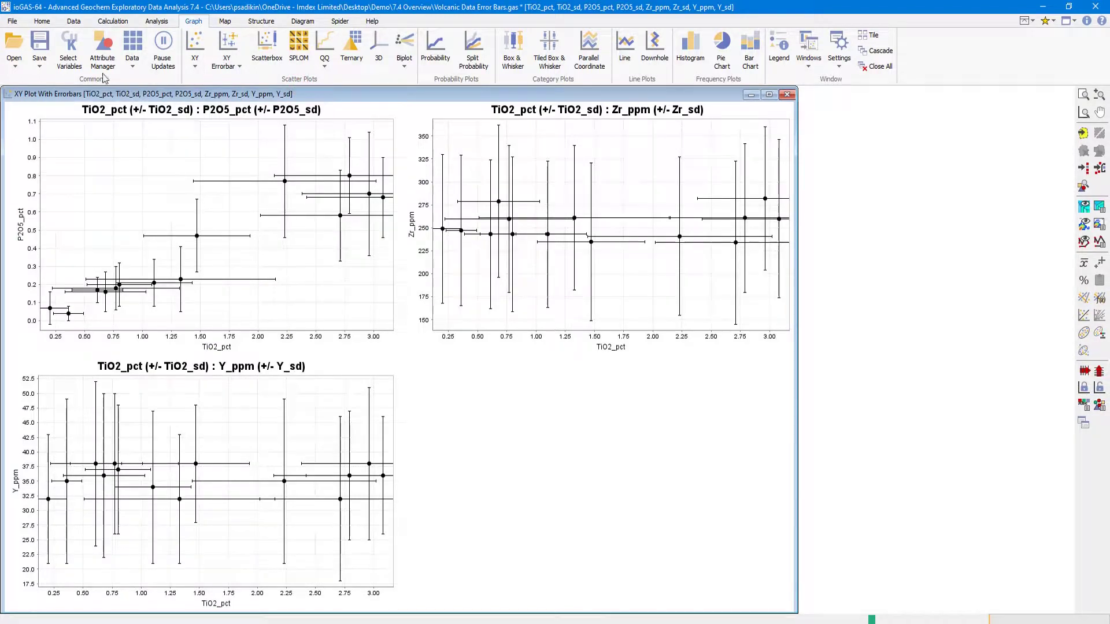
pyautogui.click(70, 52)
pyautogui.moveTo(100, 89); pyautogui.dragTo(919, 122)
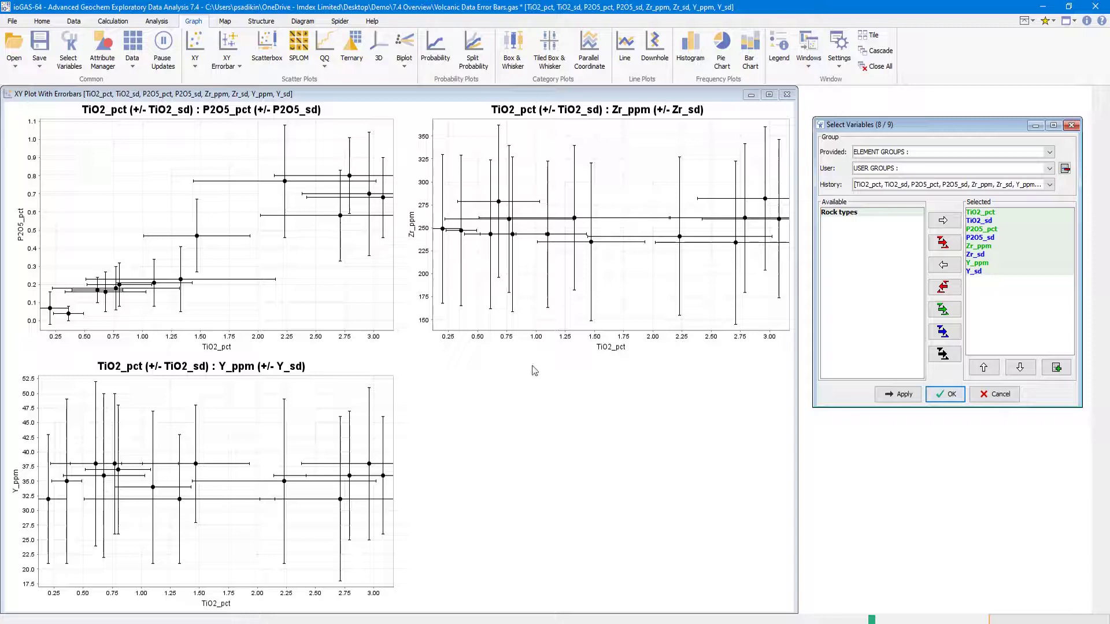
# - Minimize the XY error-bar plot and create a pairwise XY error-bar plot of TiO2_pct–P2O5_pct and Zr_ppm–Y_ppm
pyautogui.click(751, 96)
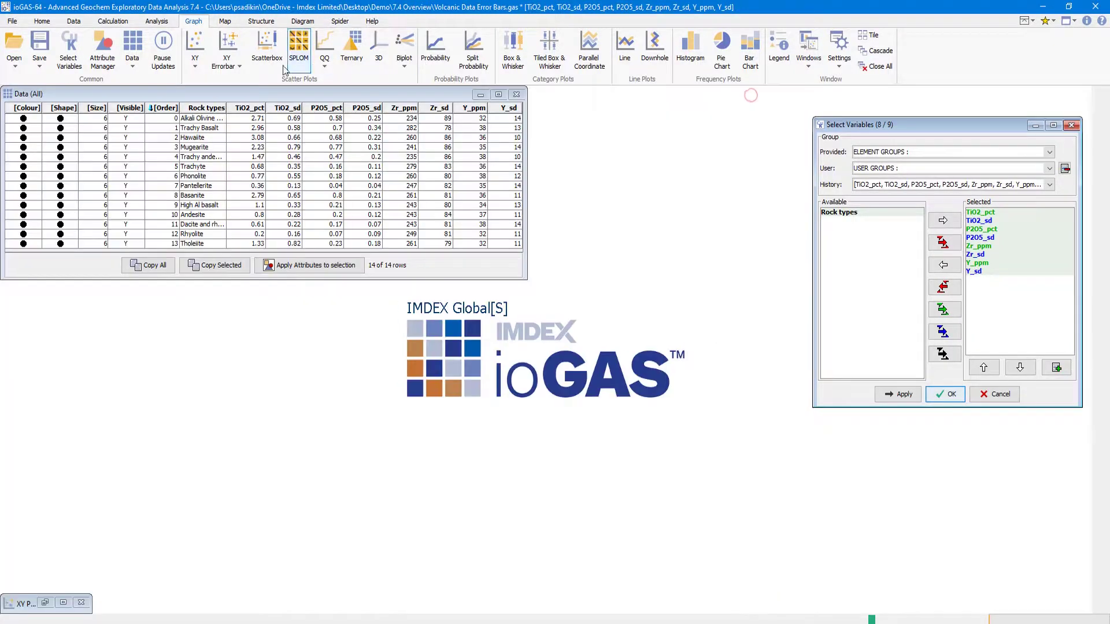
pyautogui.click(239, 65)
pyautogui.click(267, 112)
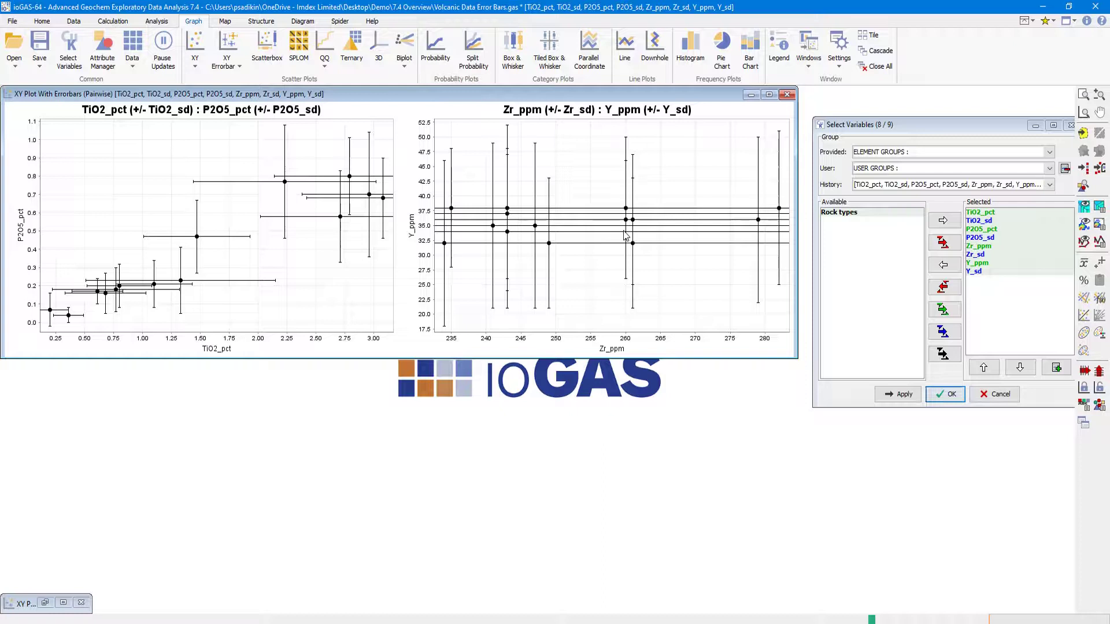
# - Minimize the pairwise plot and the Data window, then restore the pairwise error-bar plot
pyautogui.click(753, 97)
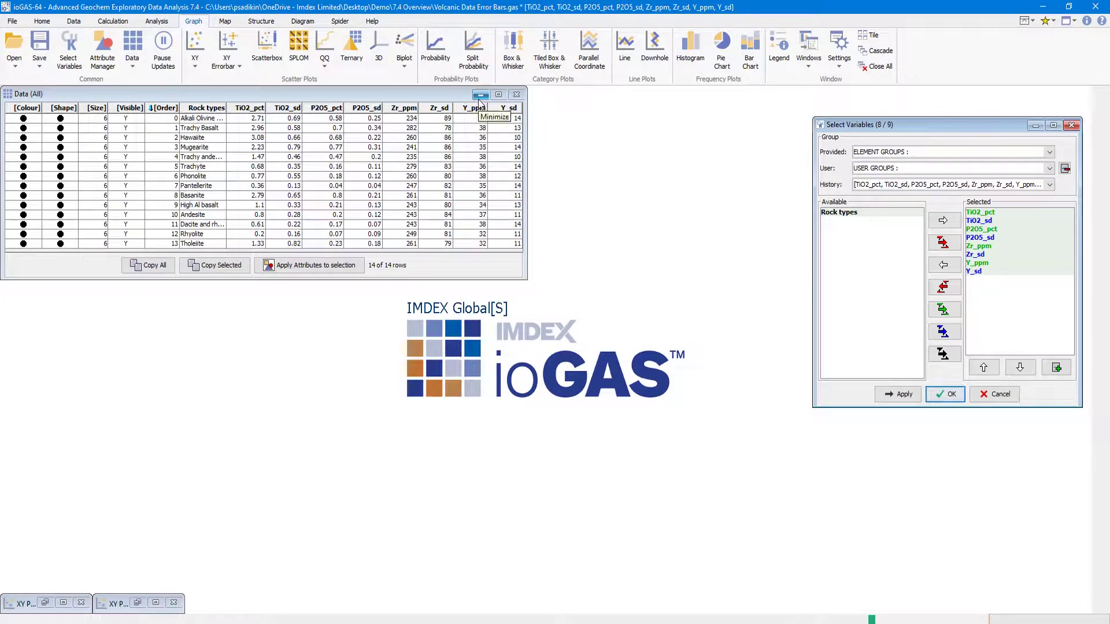
pyautogui.click(480, 95)
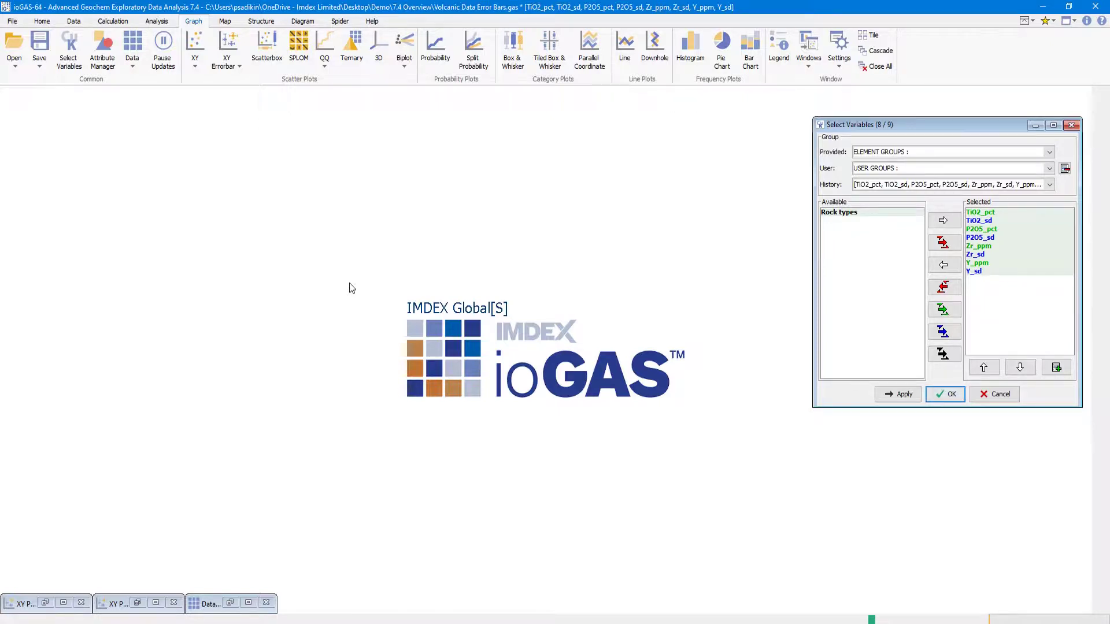
pyautogui.click(139, 604)
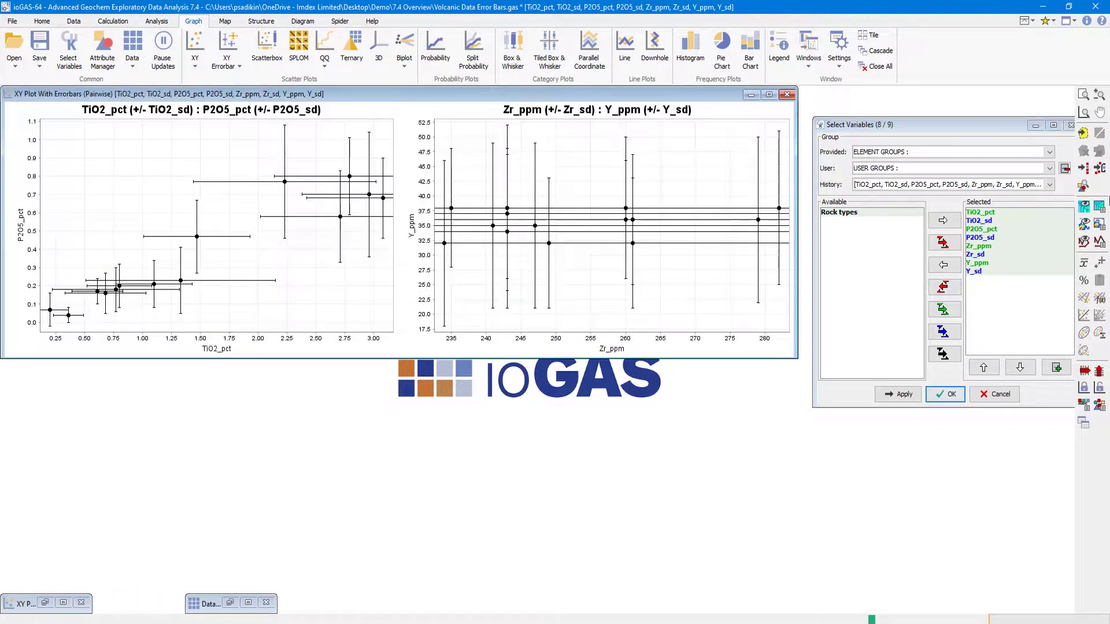
pyautogui.click(1100, 207)
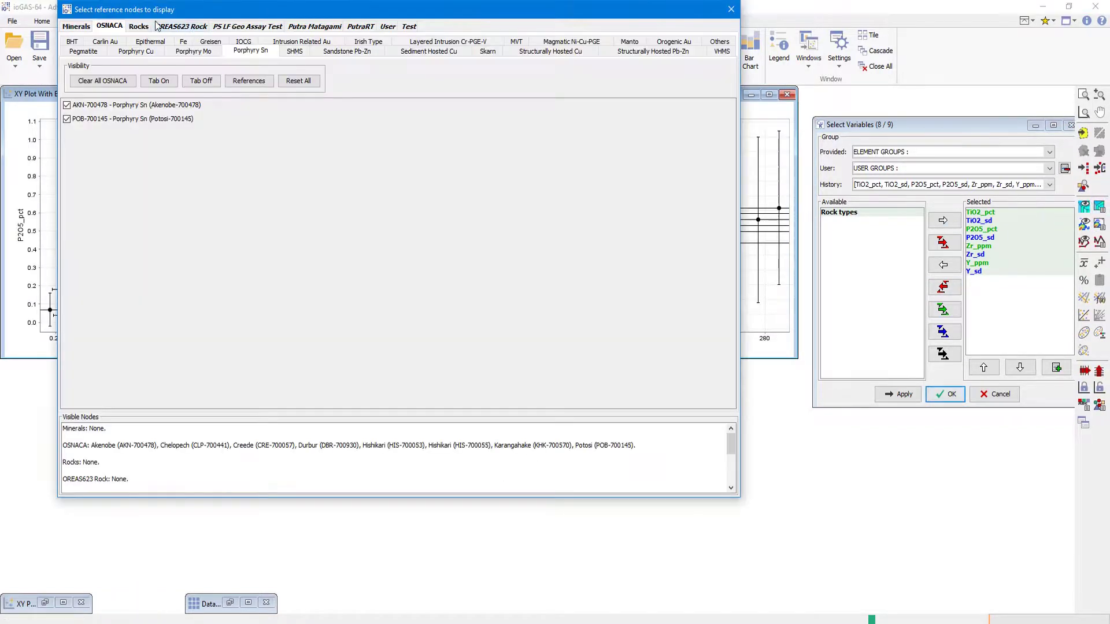
pyautogui.click(143, 26)
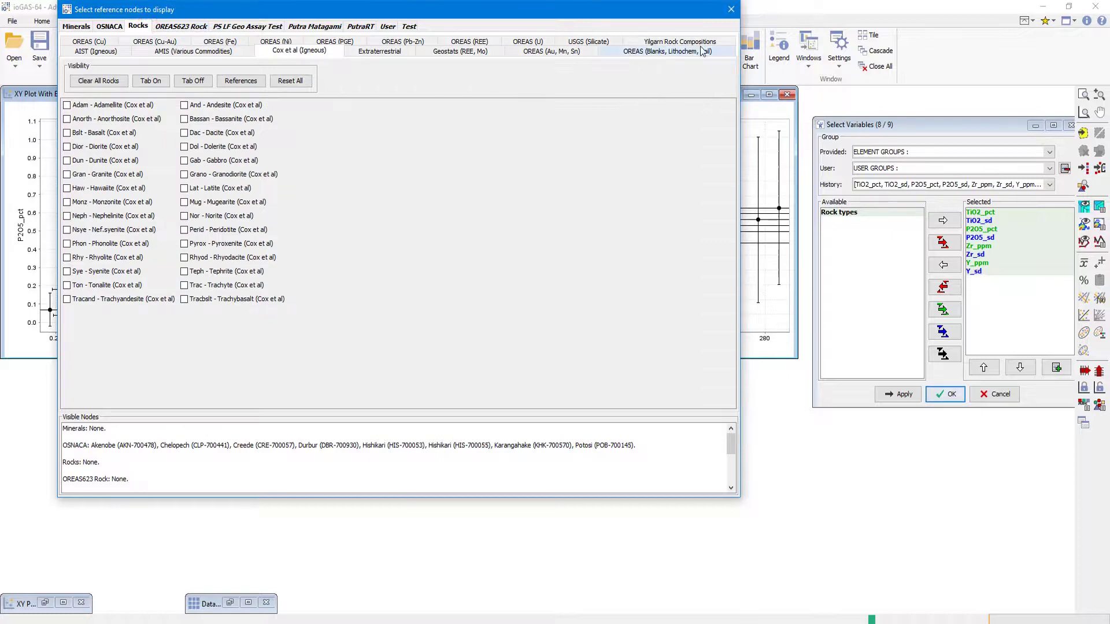
pyautogui.click(680, 41)
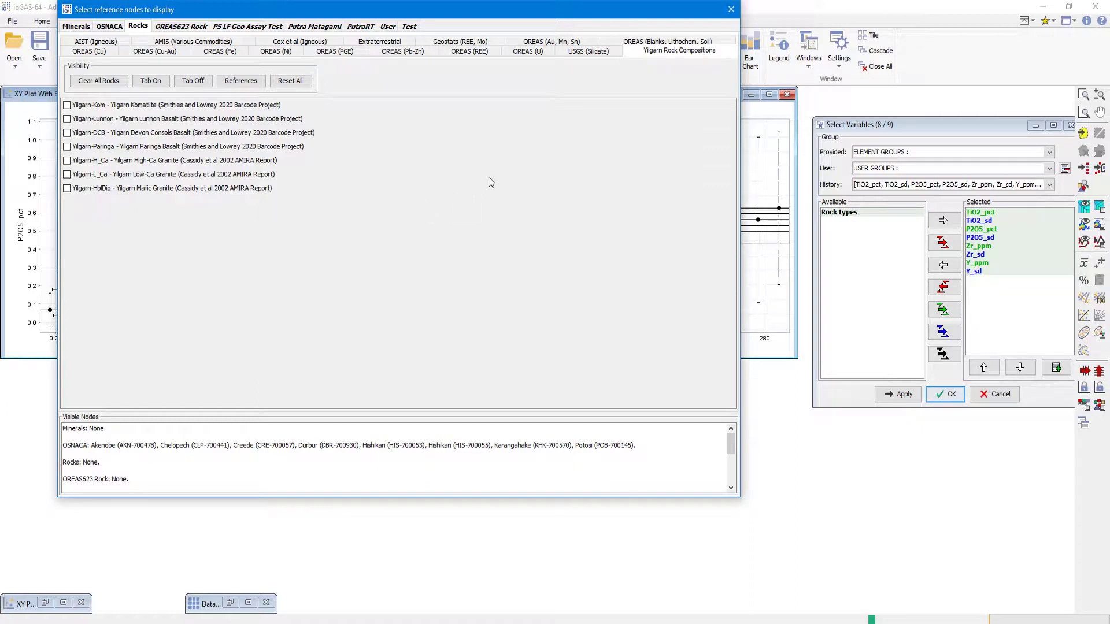
pyautogui.click(731, 11)
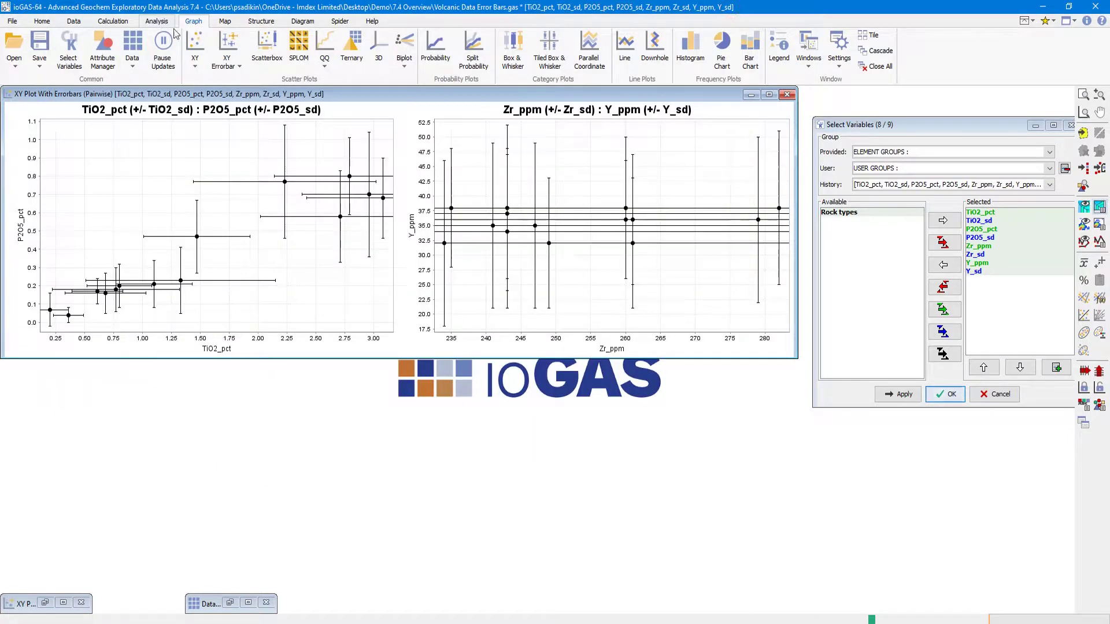
# - Switch from the Analysis ribbon to the Map ribbon so the map-making commands show
pyautogui.click(165, 23)
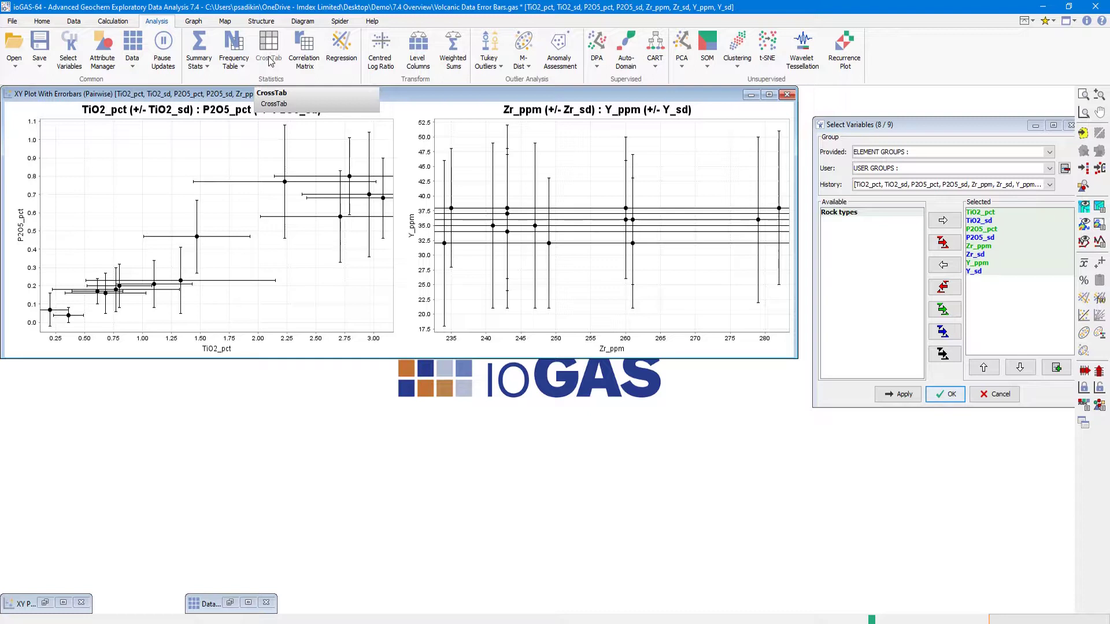
pyautogui.click(236, 23)
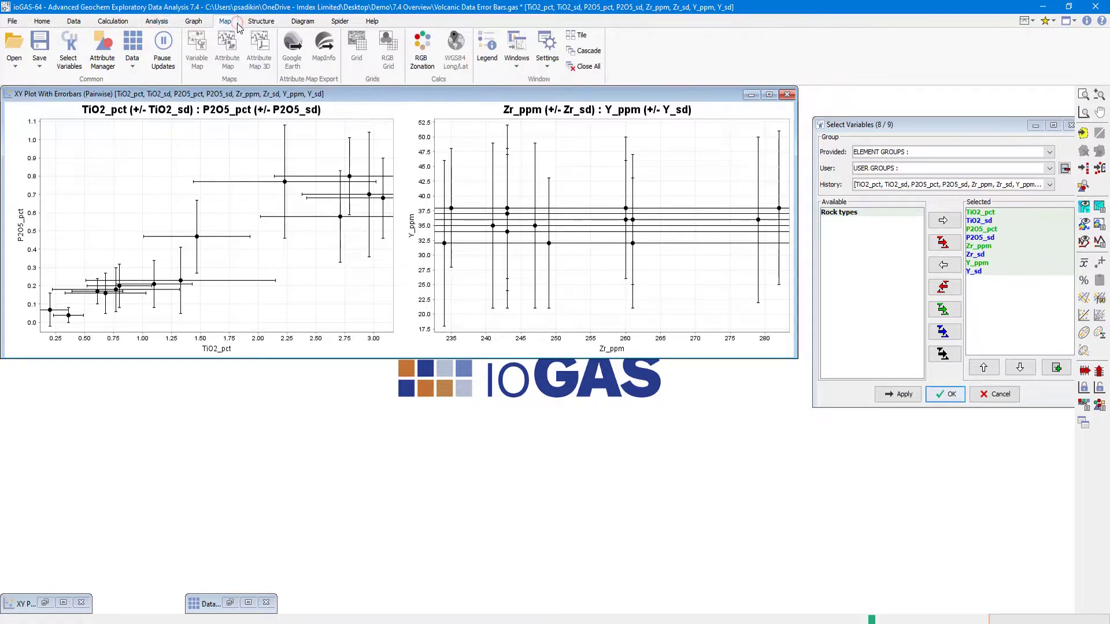